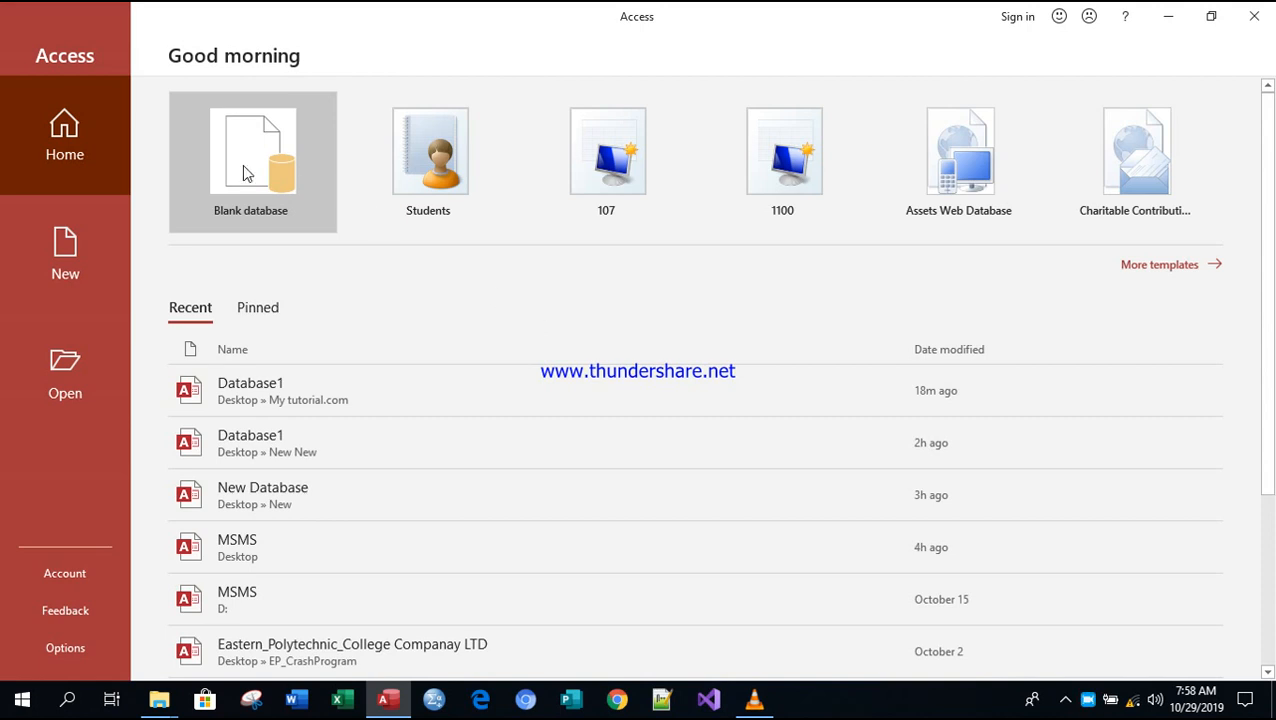
- Start a blank database and browse for the folder to save its file in
left_click(205, 162)
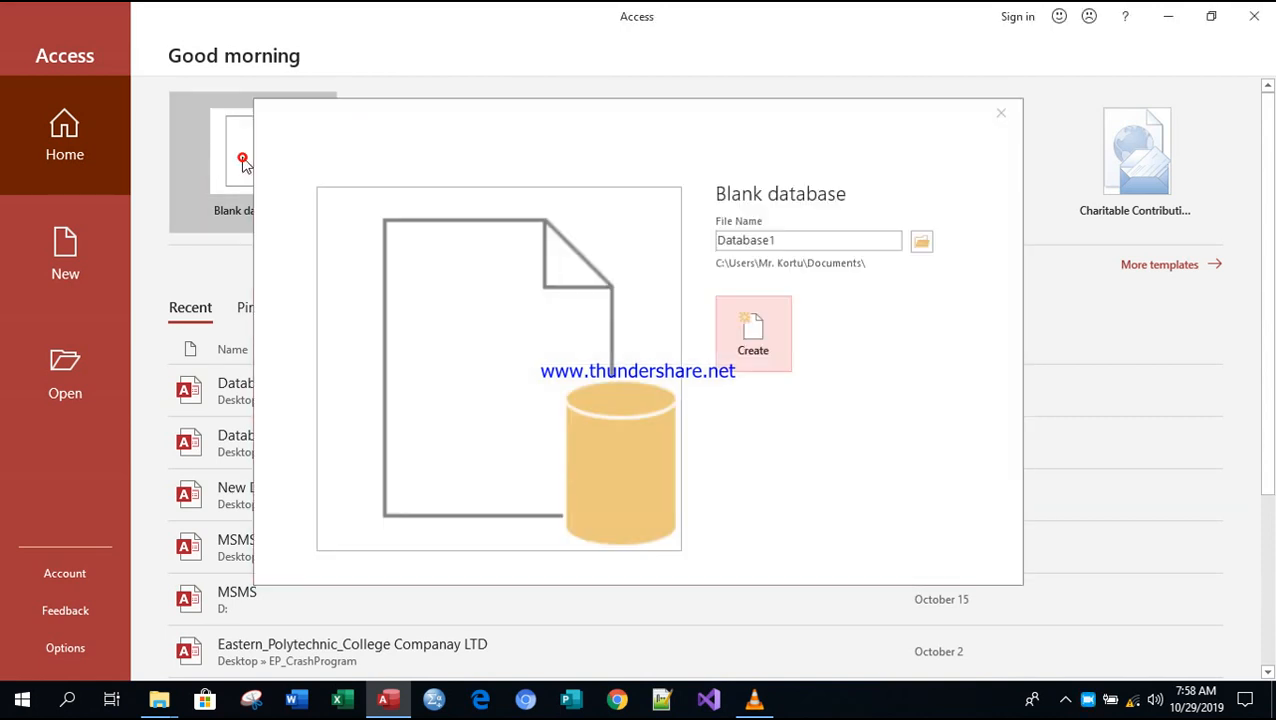
left_click(921, 243)
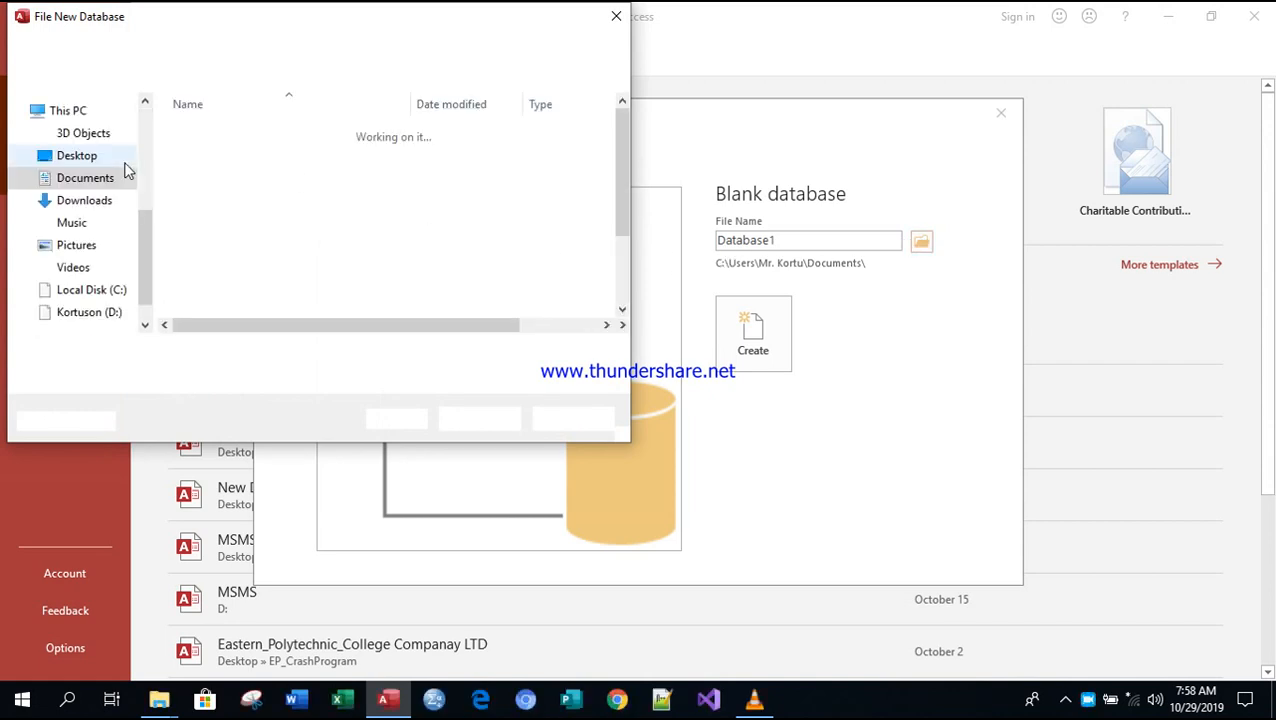
- Name the database mytutorial and save it in Desktop > My tutorial.com
scroll(138, 165, "up", 2)
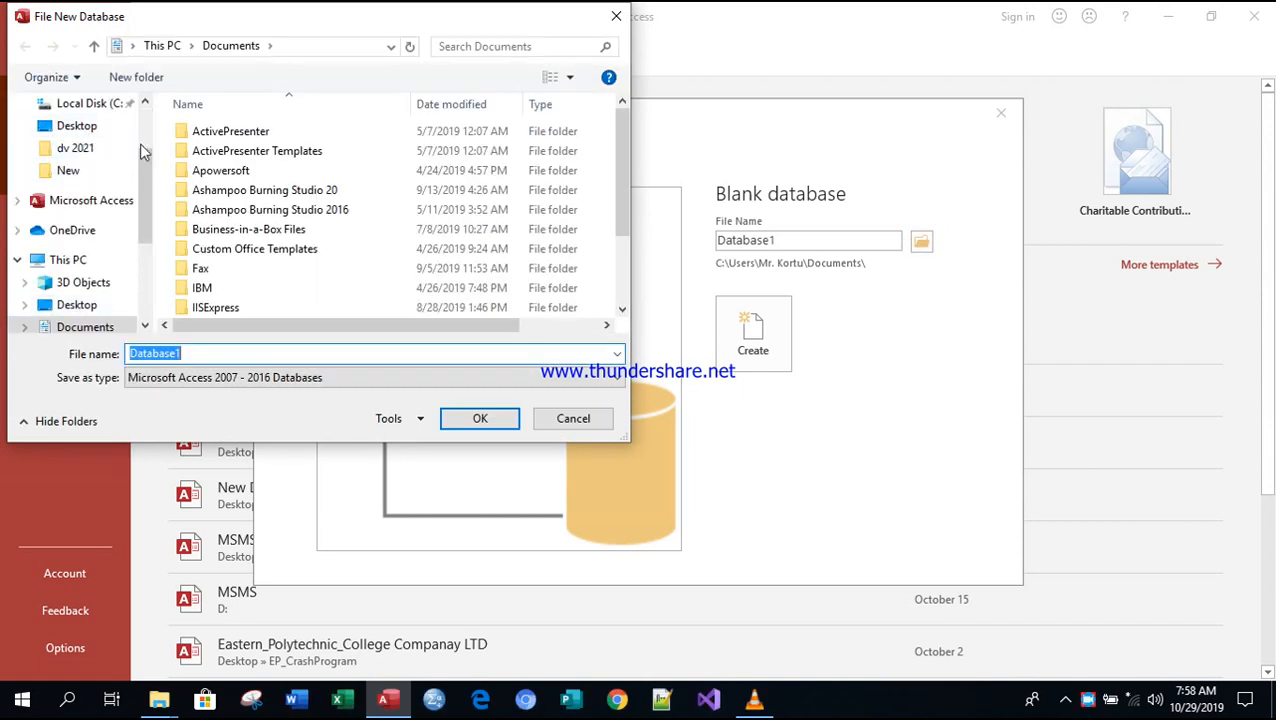
left_click(86, 127)
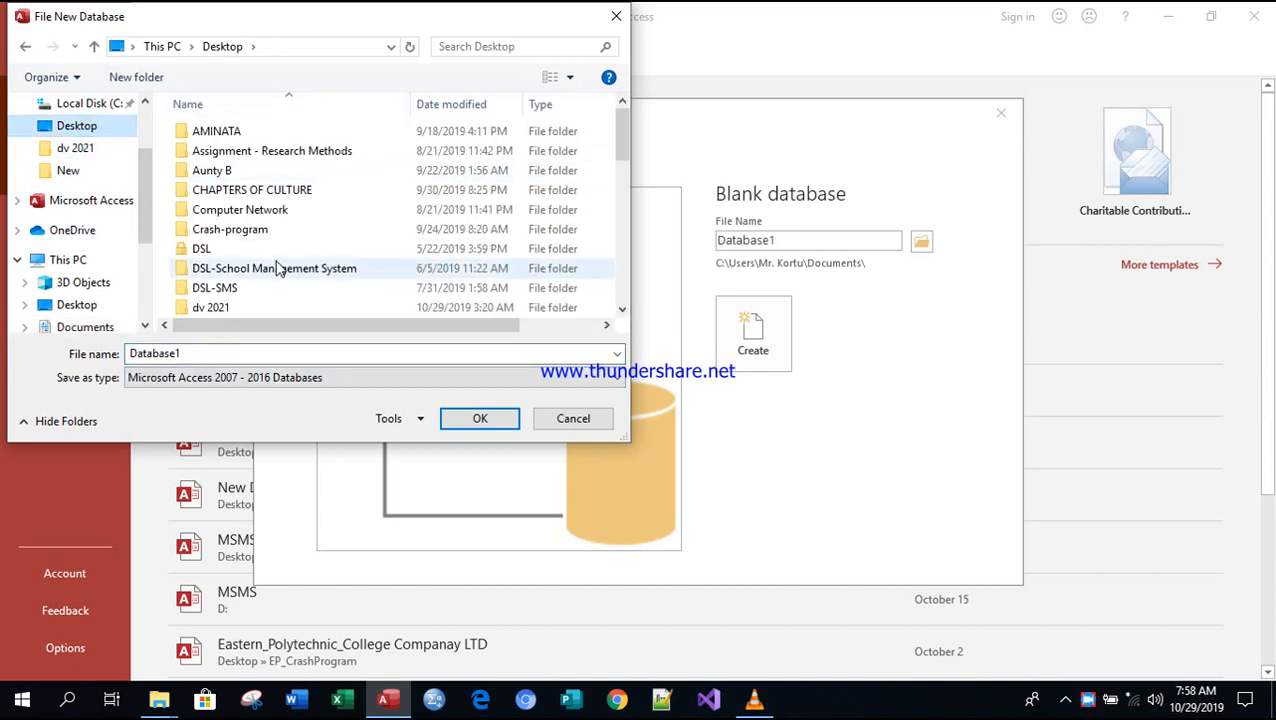
left_click(214, 252)
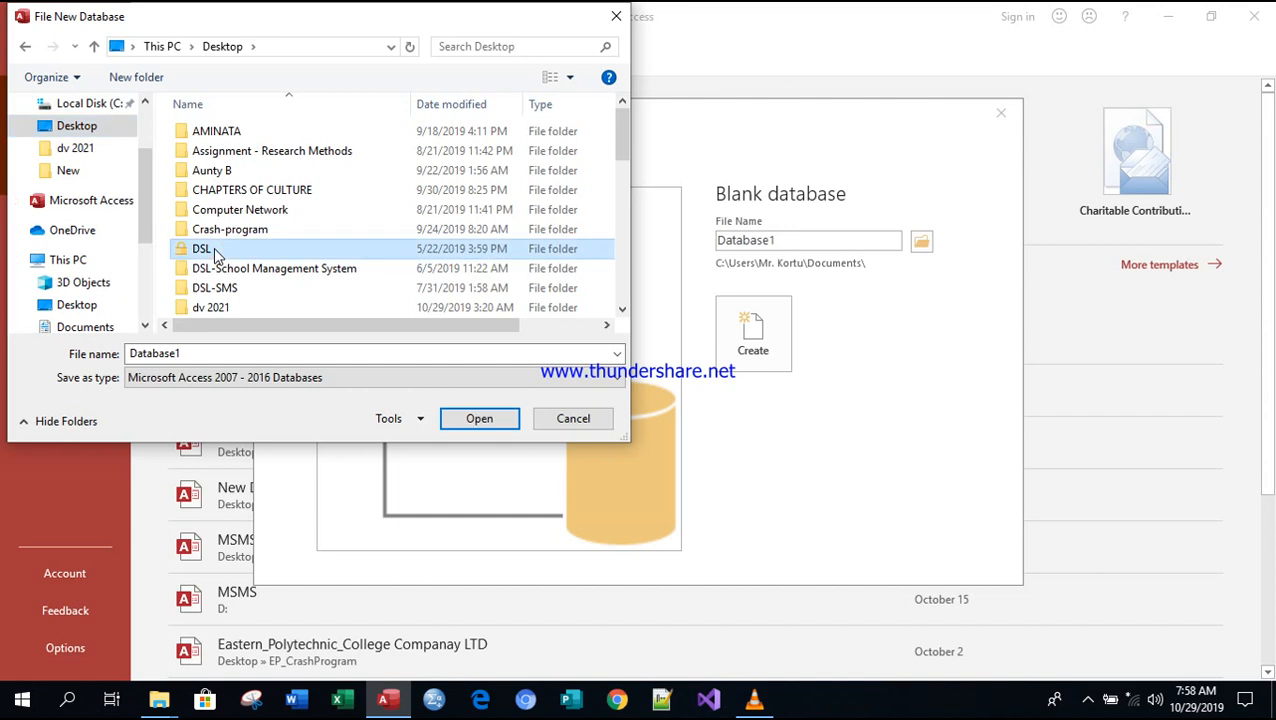
key("m")
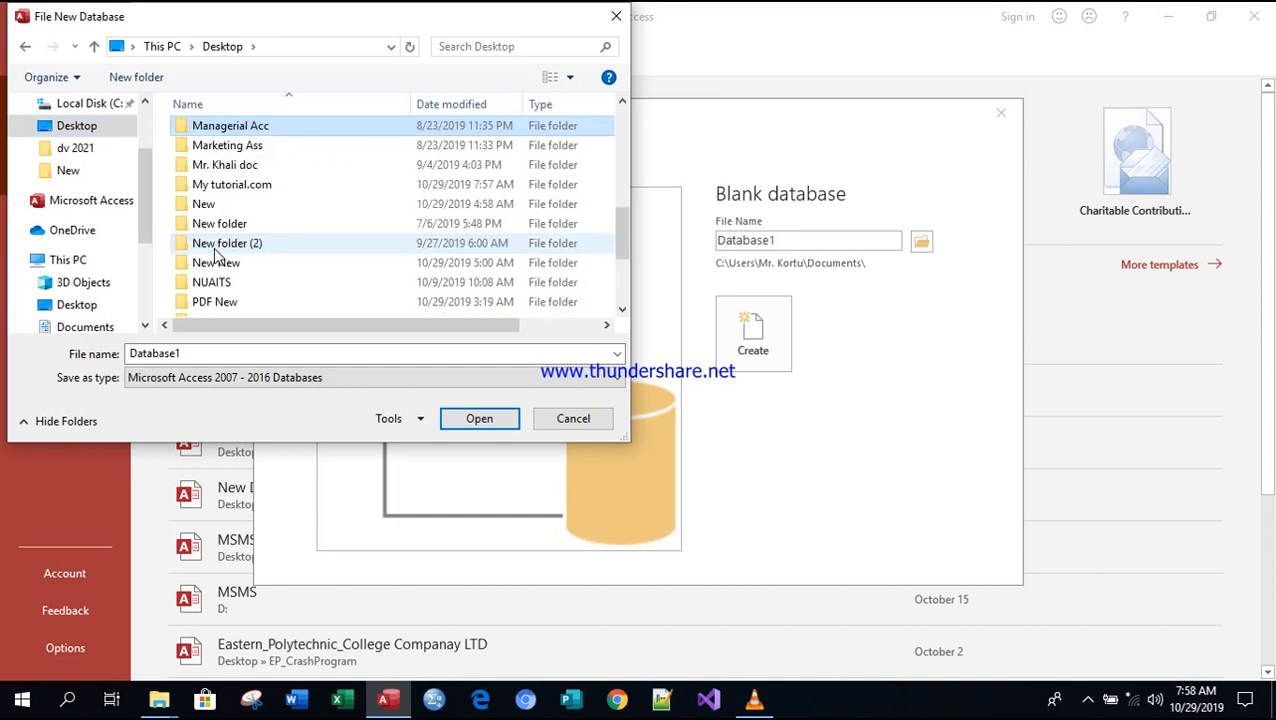
left_click(228, 183)
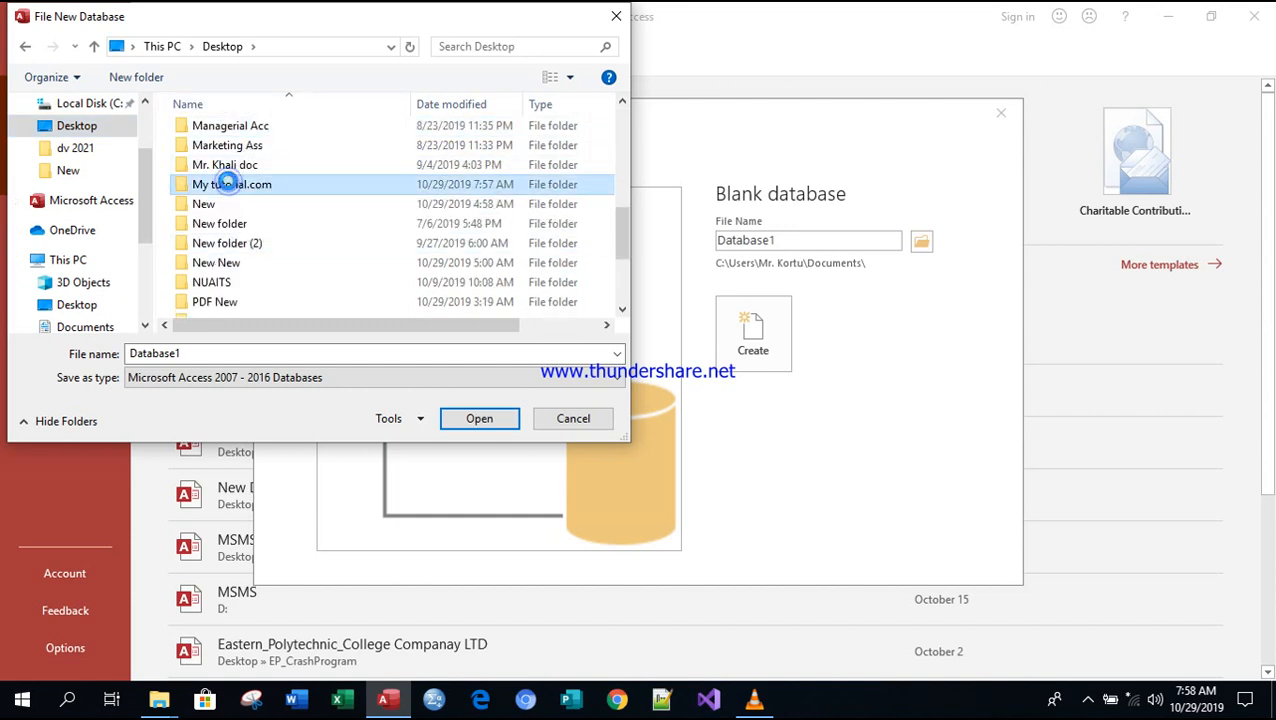
double_click(228, 184)
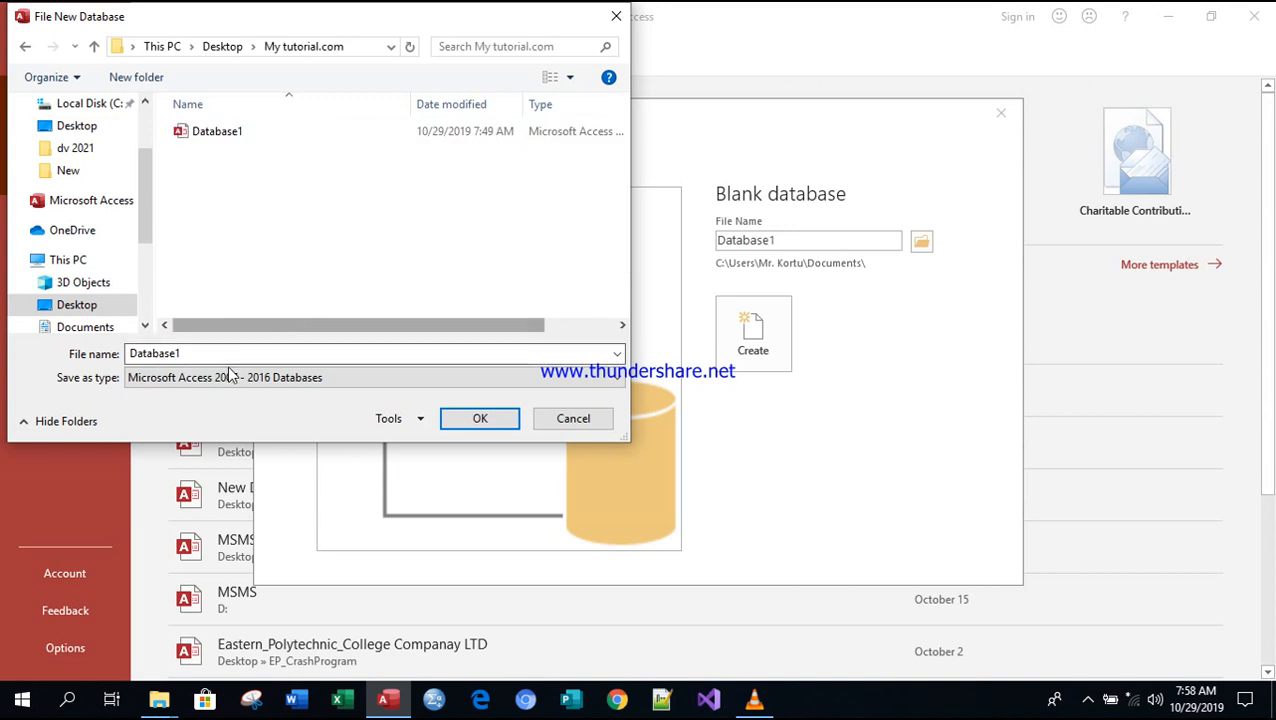
double_click(214, 353)
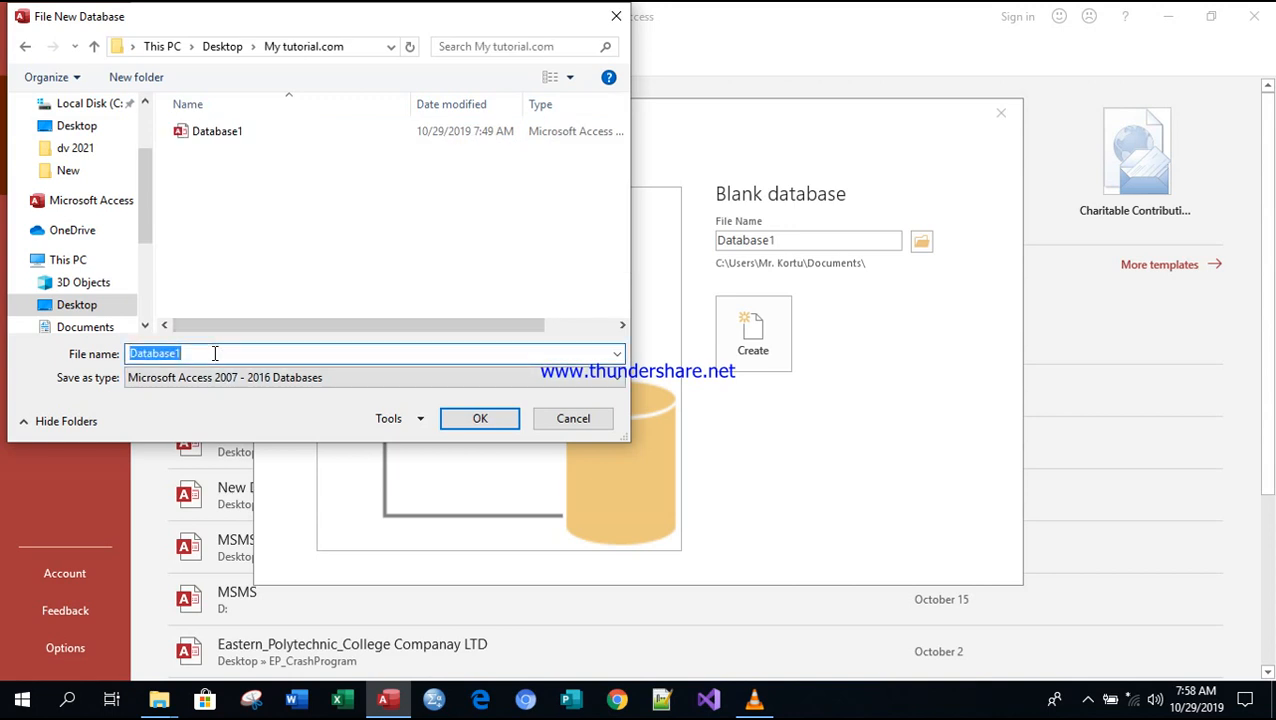
type("mytutorial")
left_click(466, 416)
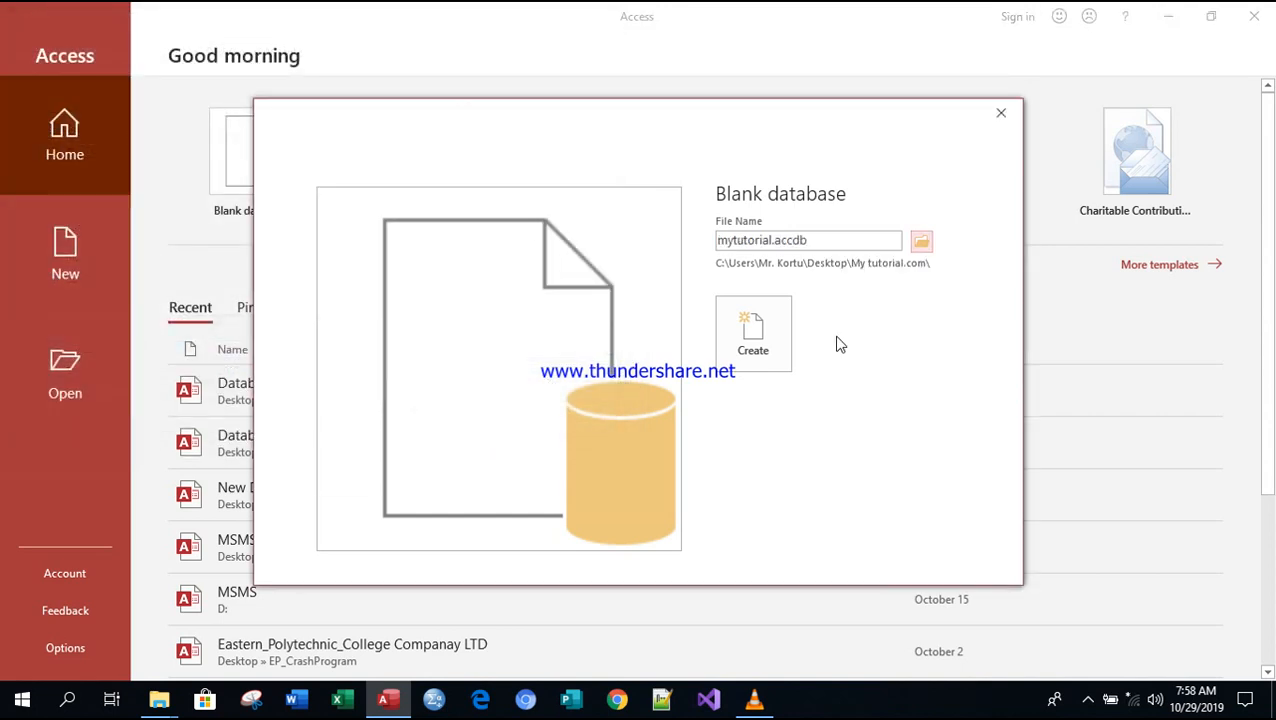
- Create mytutorial.accdb and switch its Table1 to Design View
left_click(757, 335)
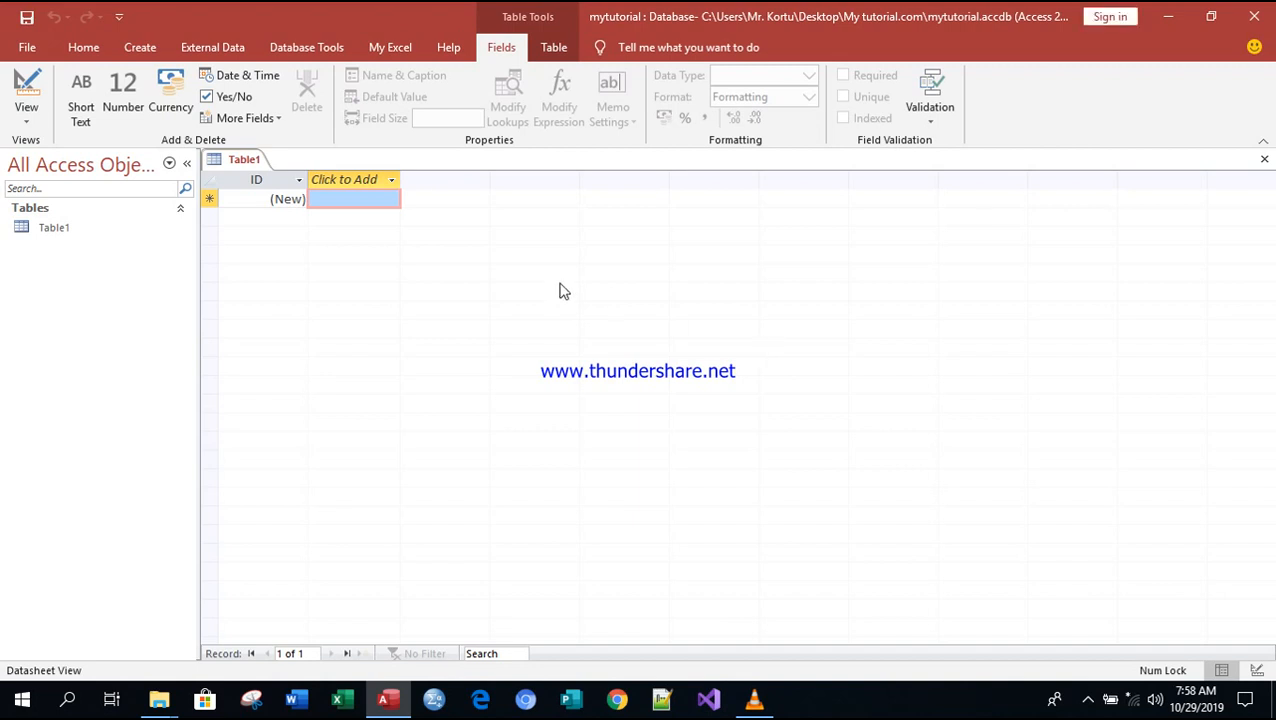
right_click(239, 166)
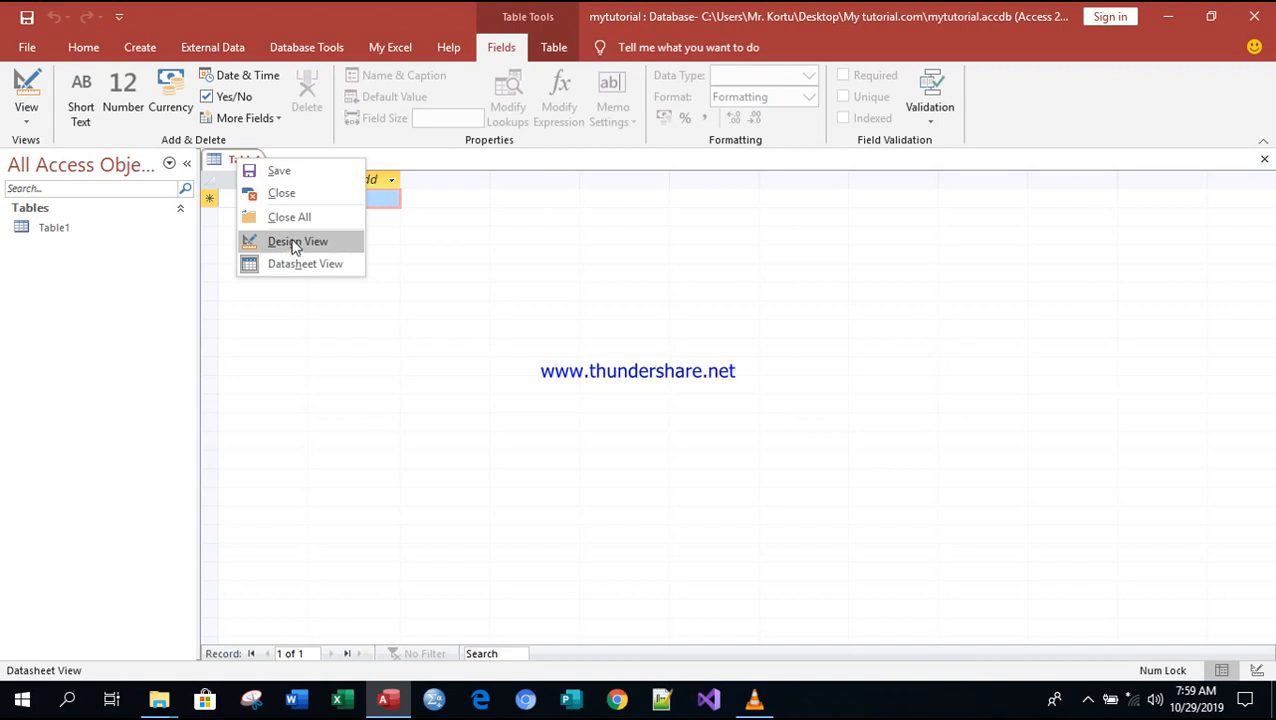
left_click(293, 243)
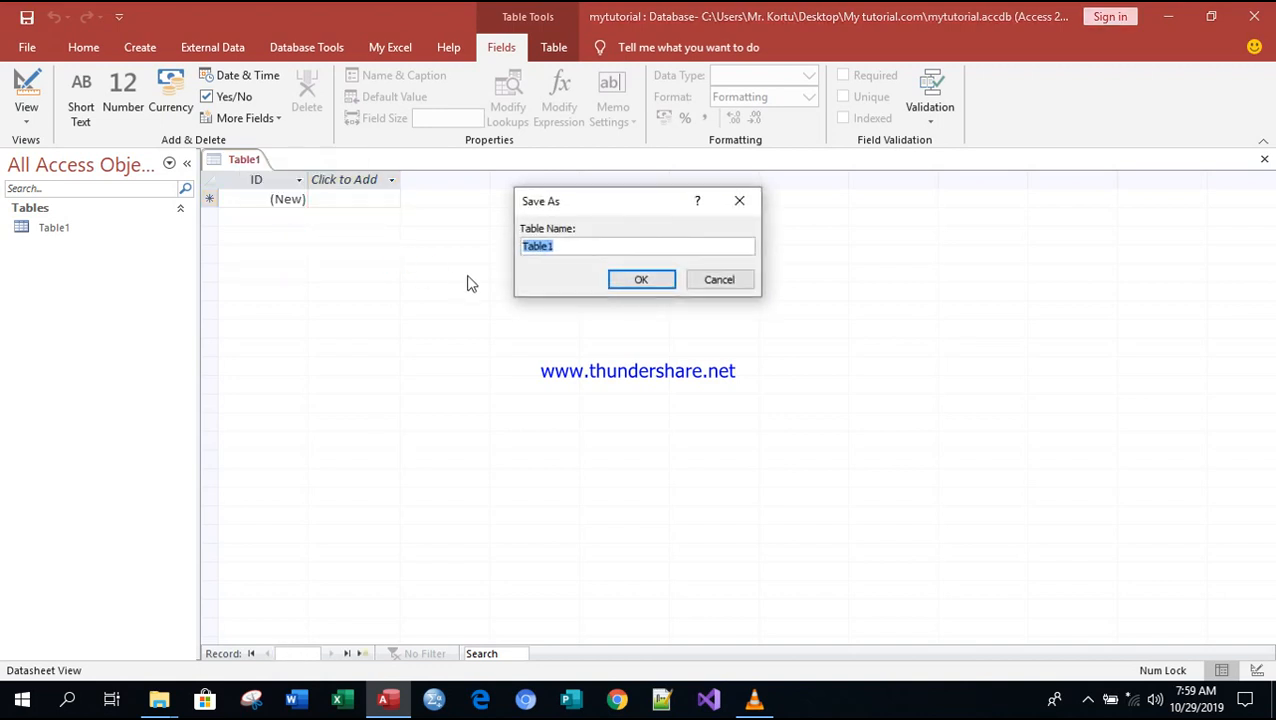
- Save the table as tblLogin
type("b")
key("BackSpace")
type("tblLogin")
left_click(633, 282)
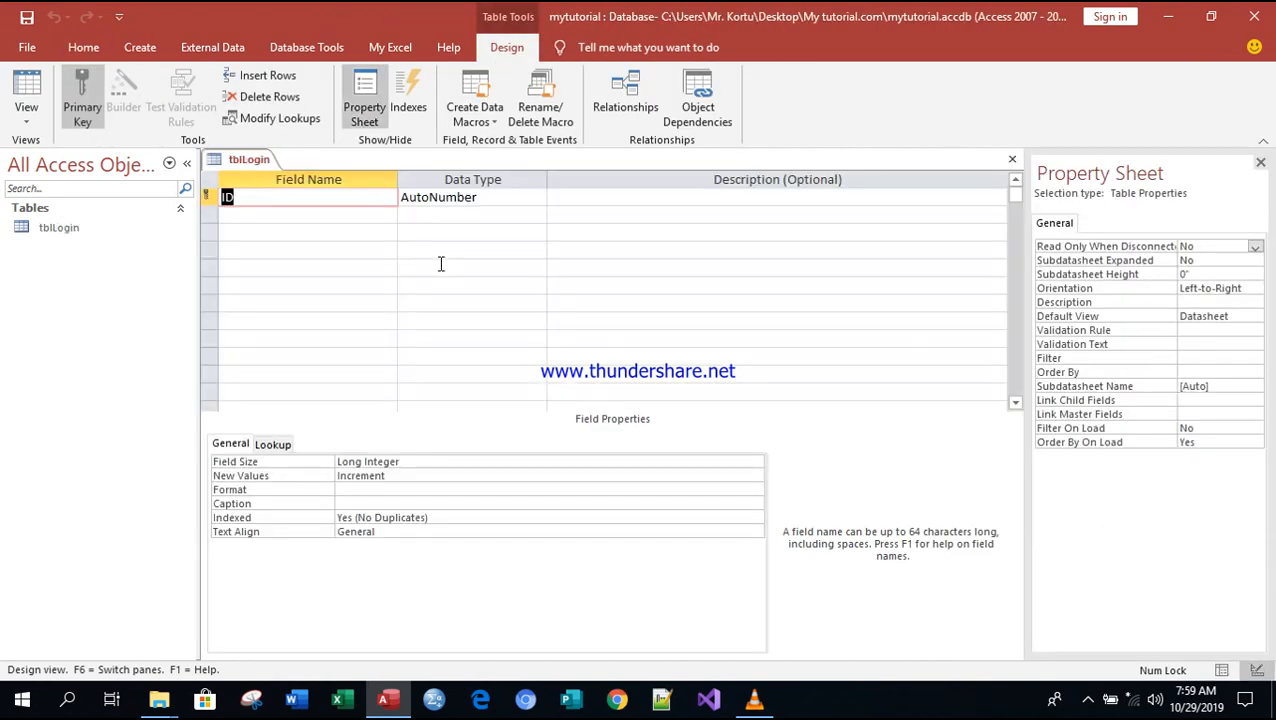
- Change the ID field to Short Text and rename it Username
left_click(512, 197)
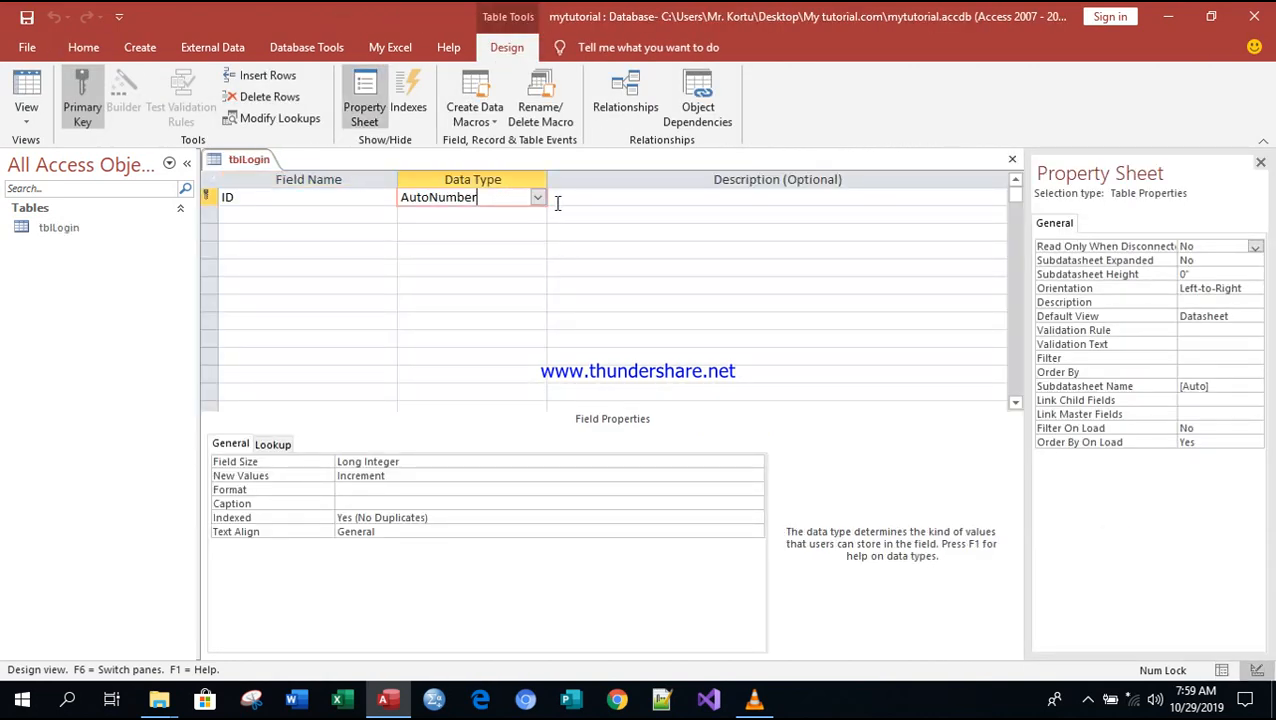
left_click(538, 198)
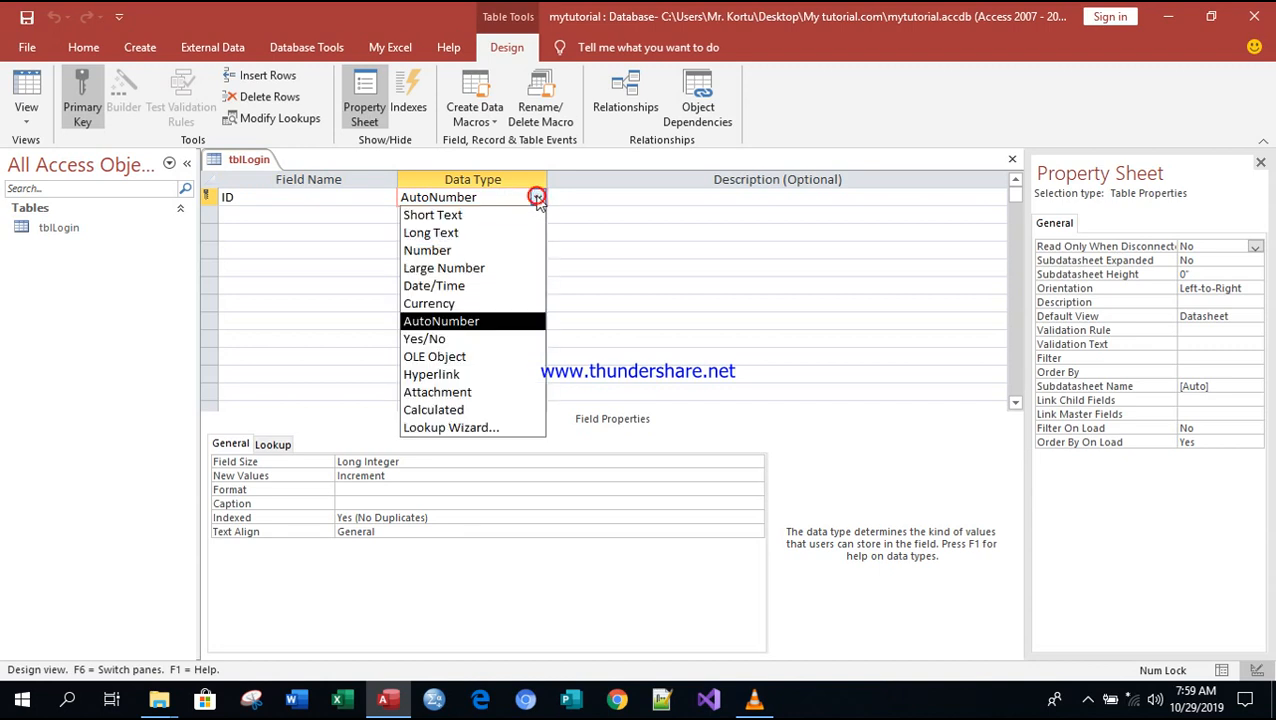
left_click(453, 216)
left_click(299, 197)
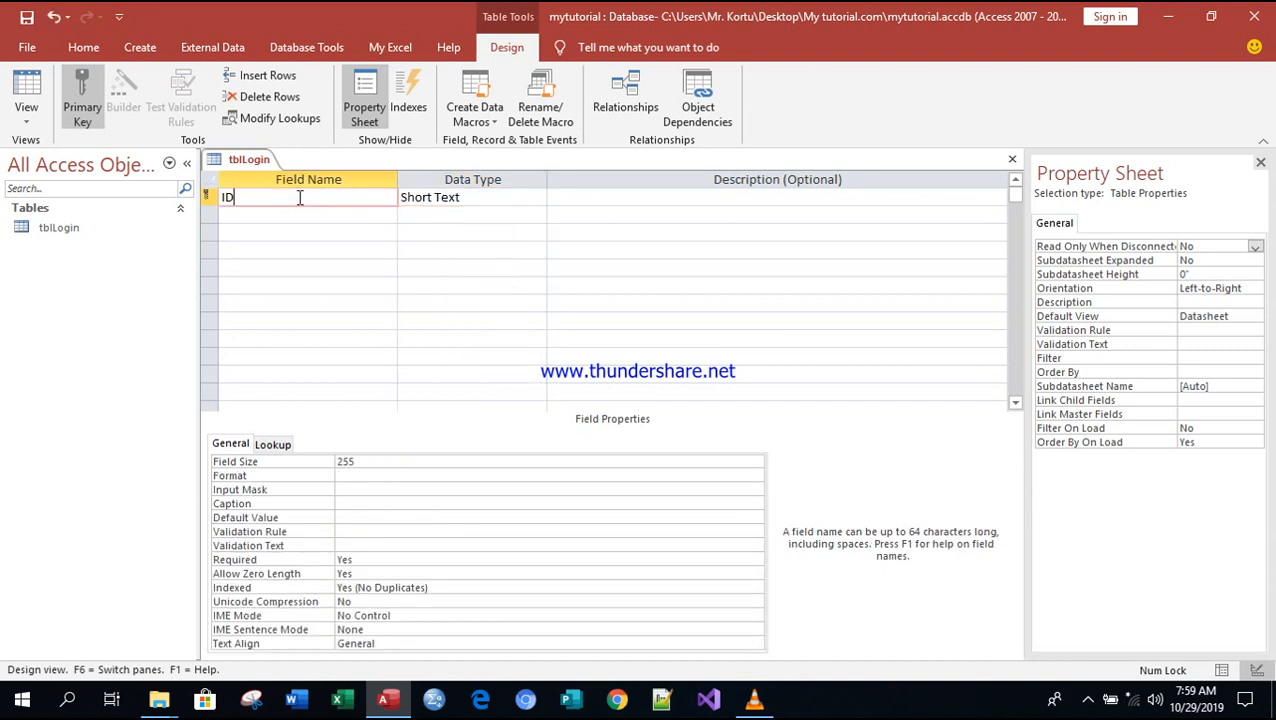
key("BackSpace")
key("BackSpace")
type("Username")
- Remove Username's primary key and set its Field Size to 10
left_click(207, 197)
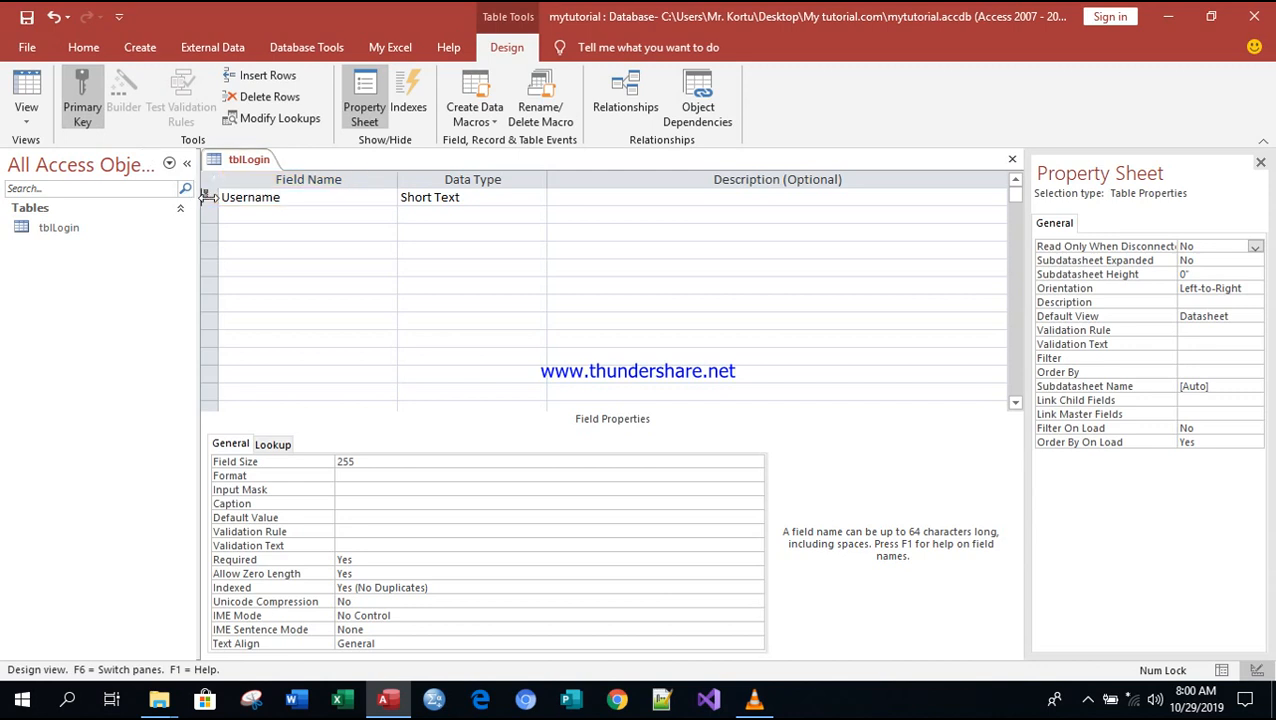
left_click(207, 197)
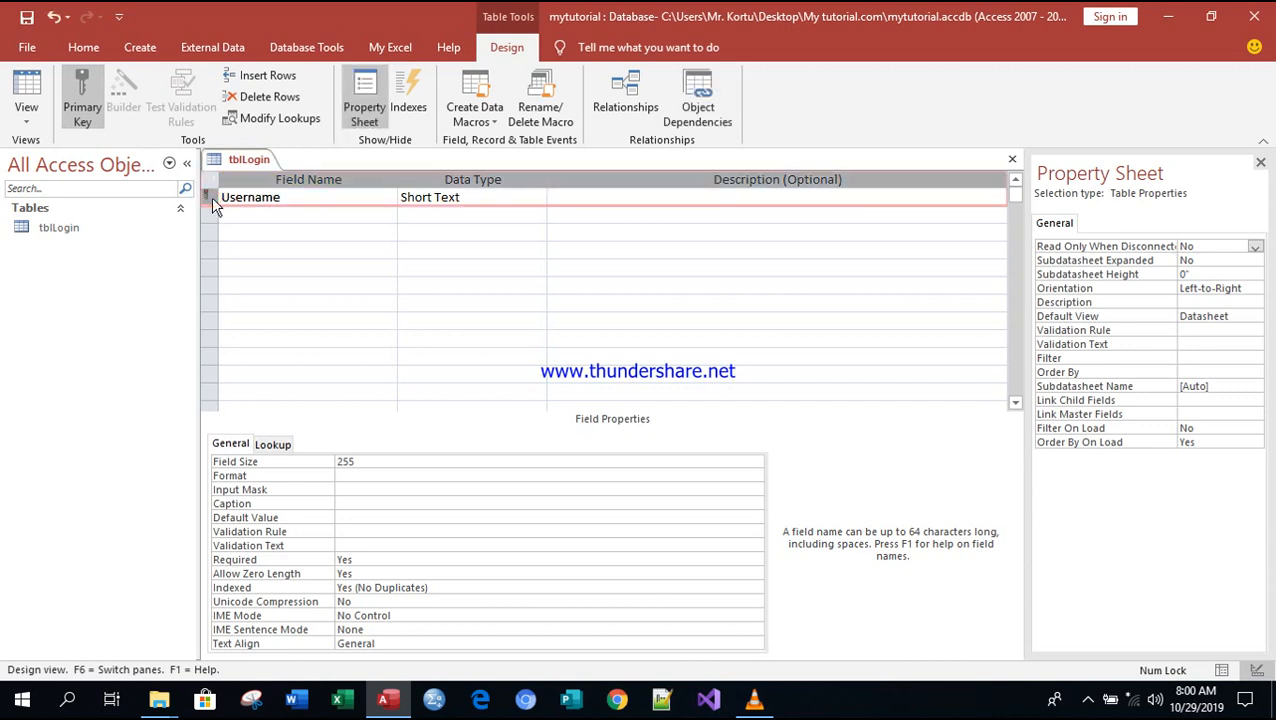
left_click(82, 97)
left_click(261, 214)
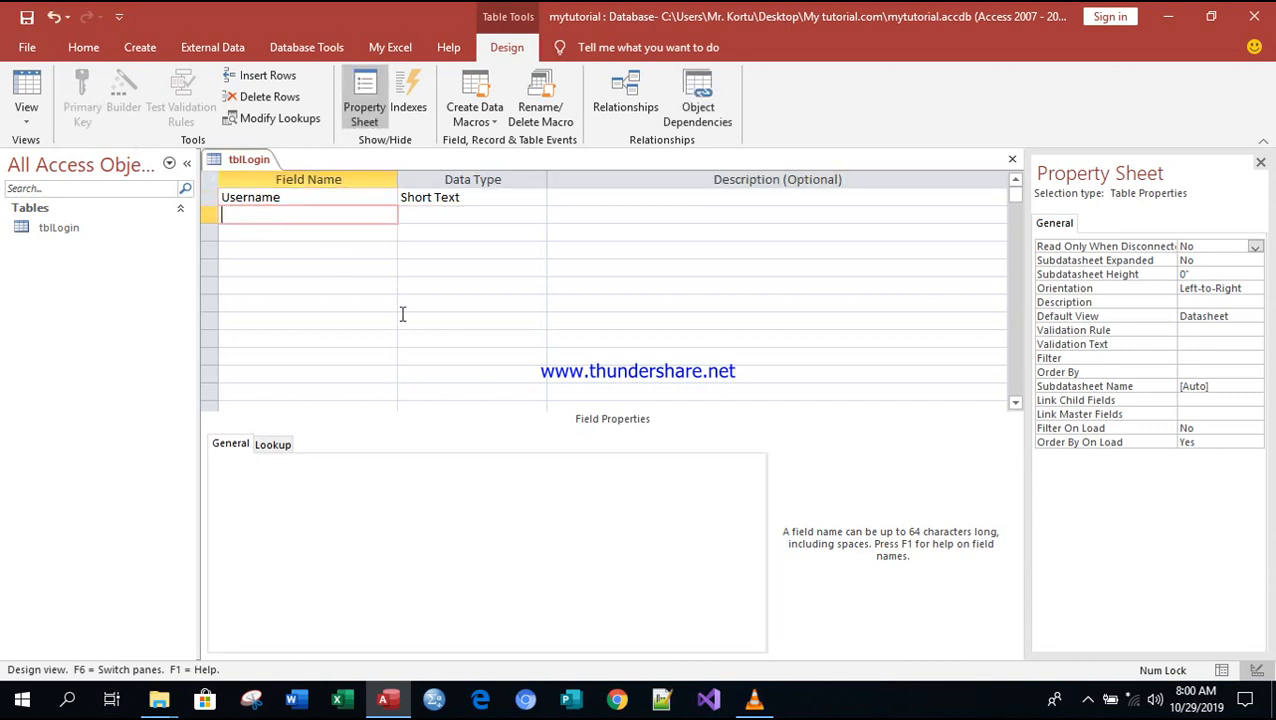
left_click(442, 197)
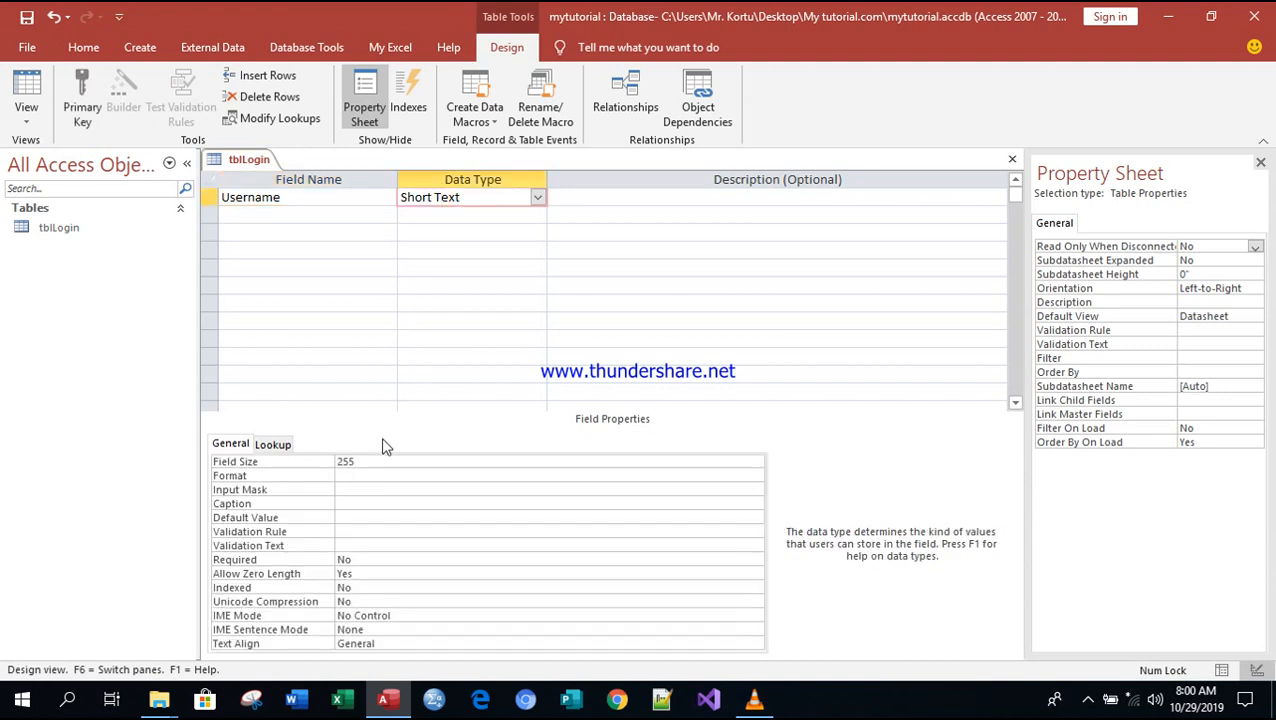
left_click(366, 459)
key("BackSpace")
key("BackSpace")
key("BackSpace")
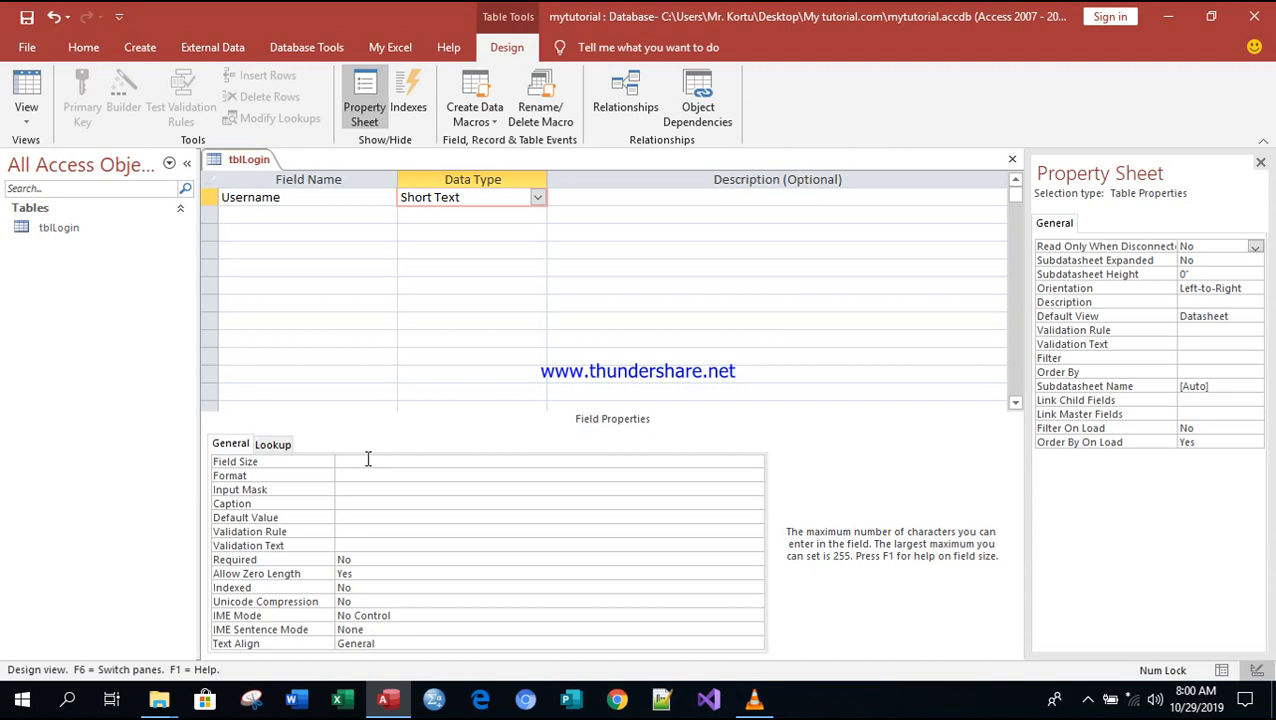
type("10")
- Add a Short Text Password field with Field Size 10
left_click(272, 219)
type("Password")
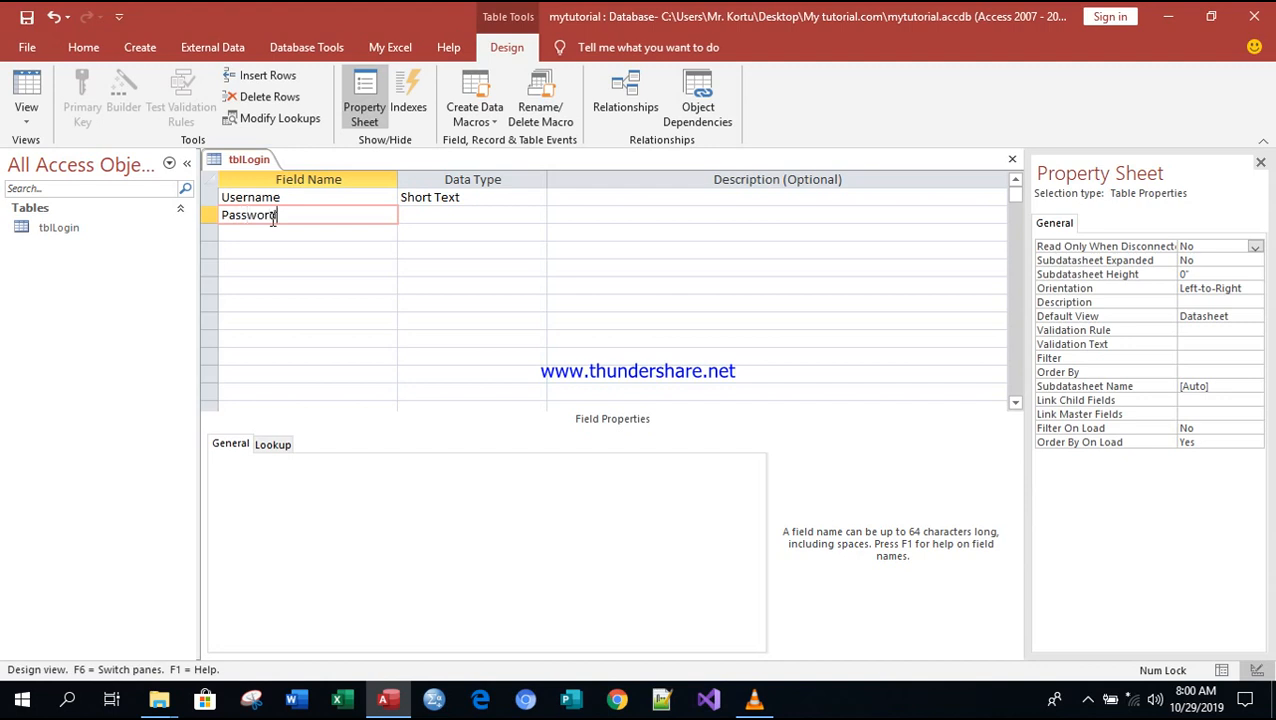
left_click(468, 217)
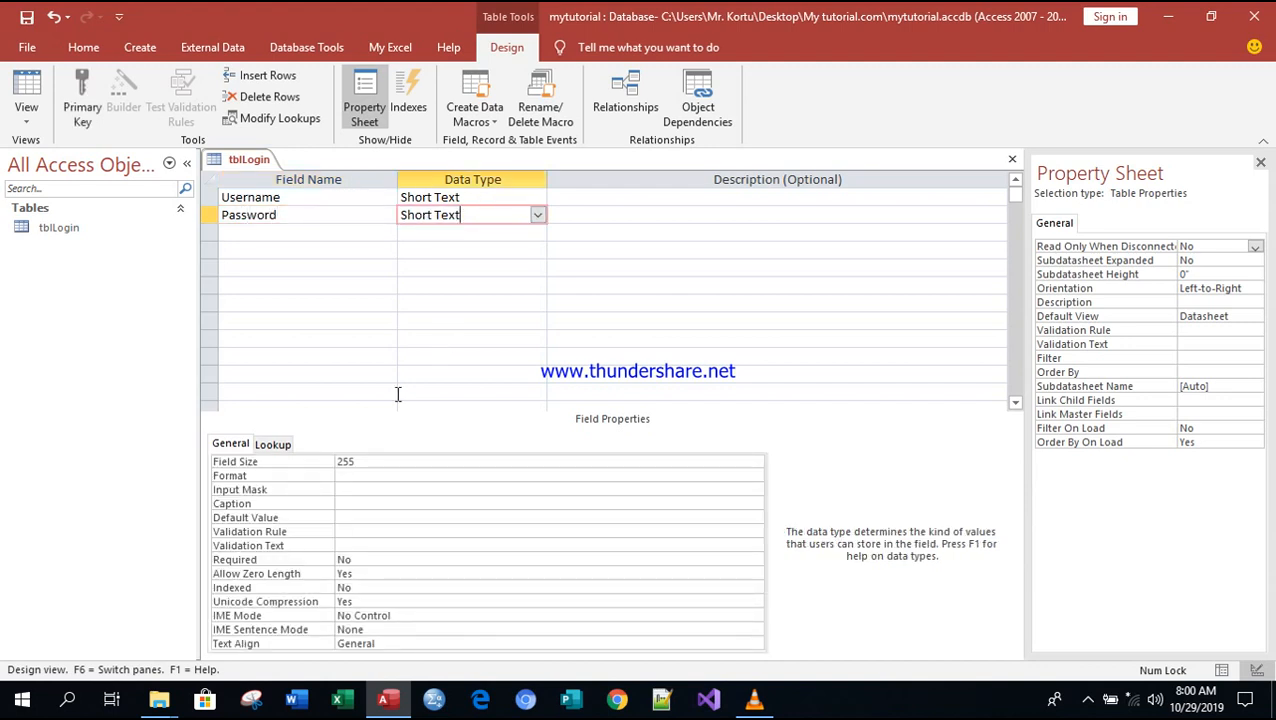
left_click(360, 461)
key("BackSpace")
key("BackSpace")
key("BackSpace")
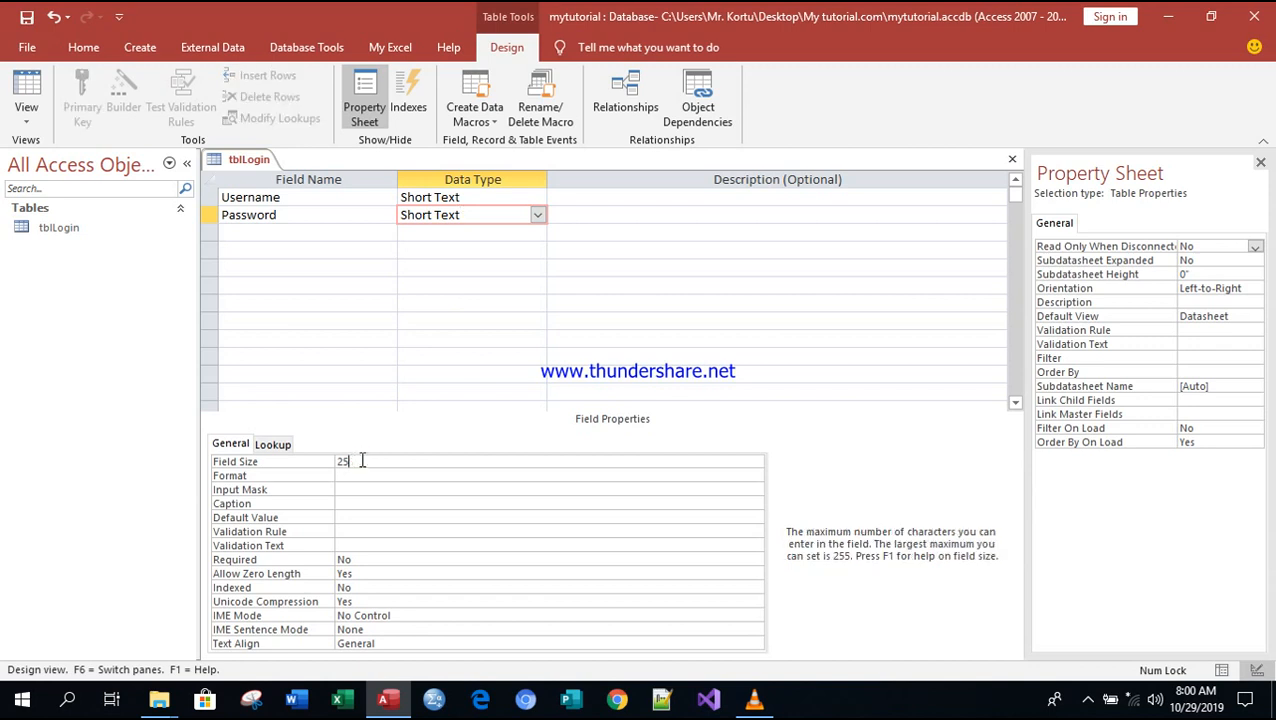
type("8")
key("BackSpace")
type("10")
- Save and close the tblLogin design
right_click(260, 165)
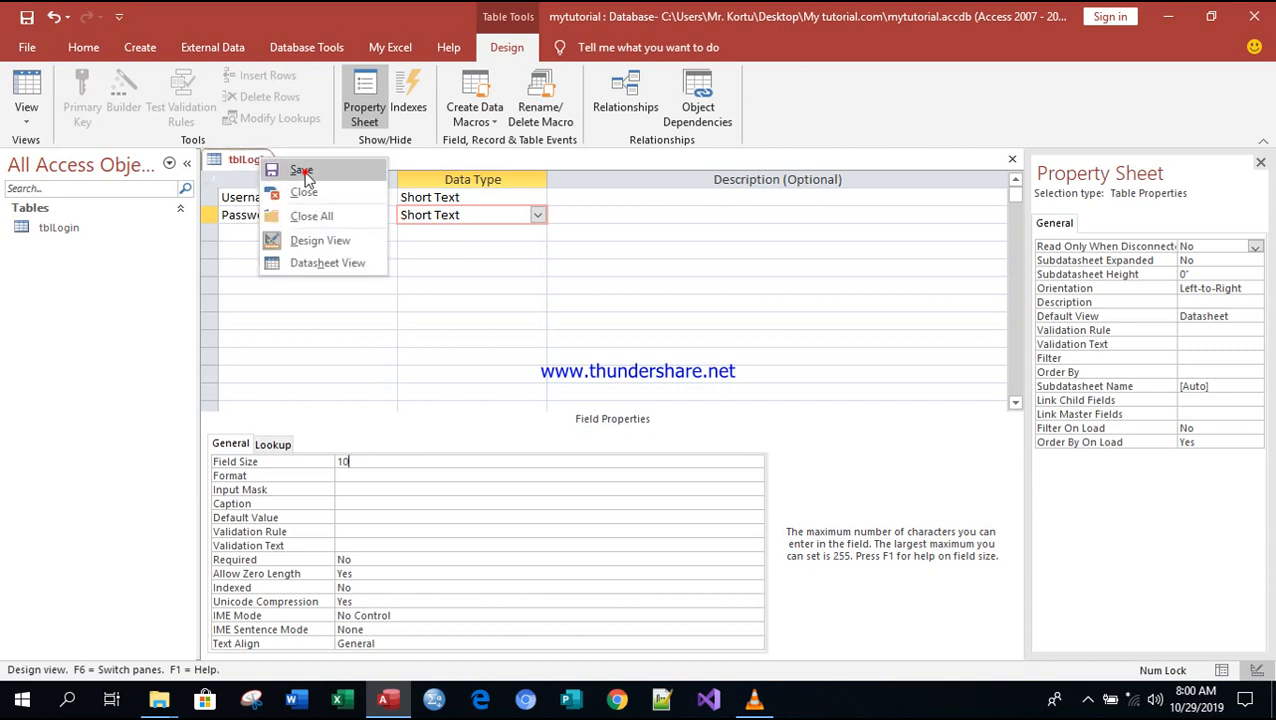
left_click(302, 172)
right_click(252, 164)
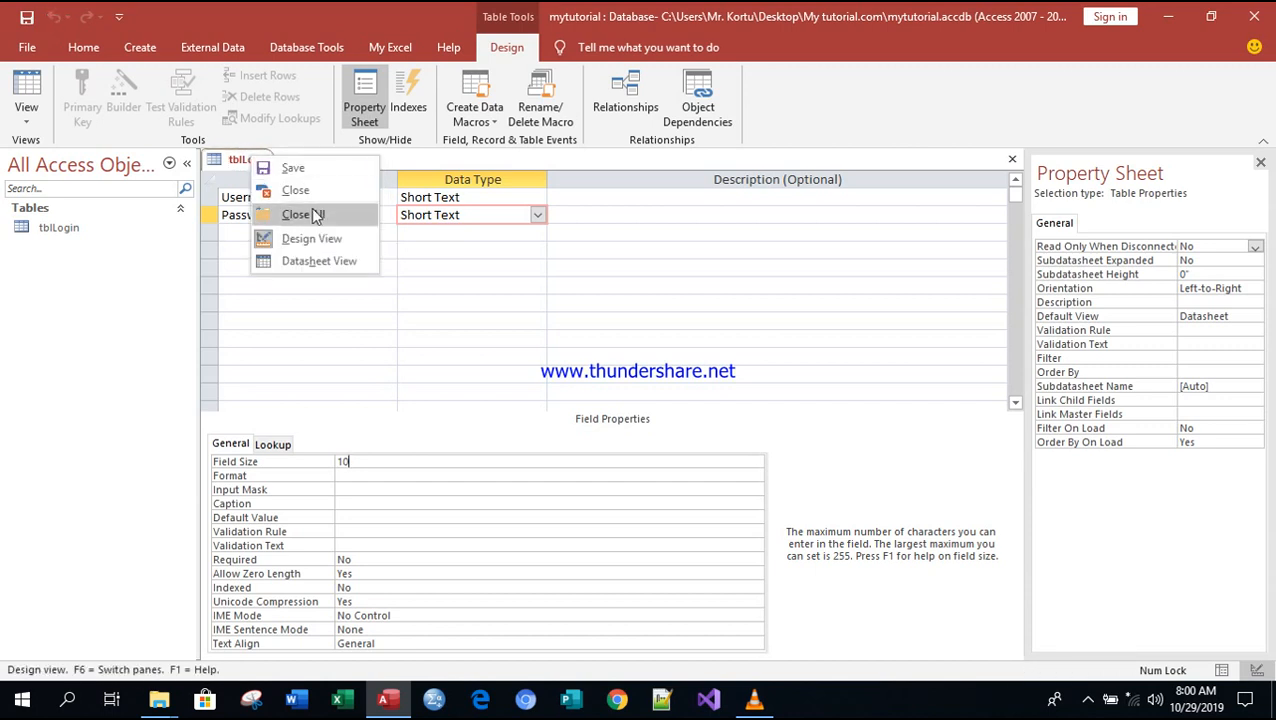
left_click(310, 190)
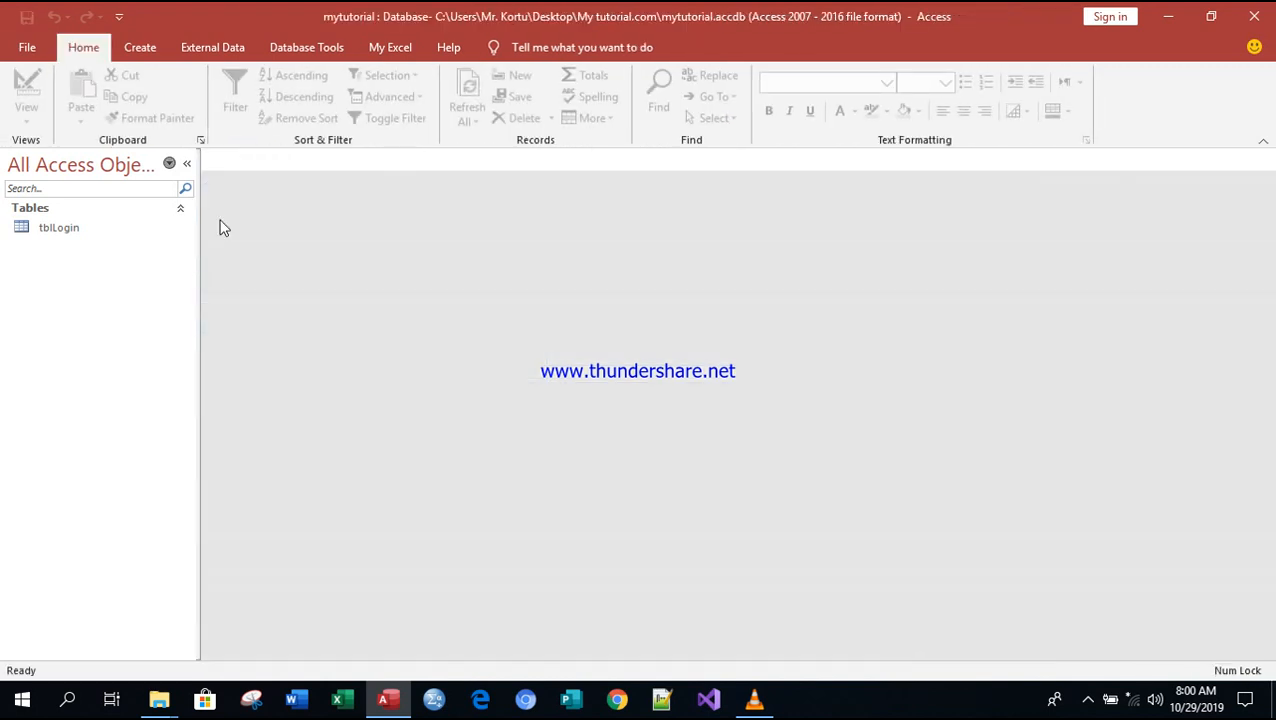
- Create a blank form and save it as Form1
left_click(140, 50)
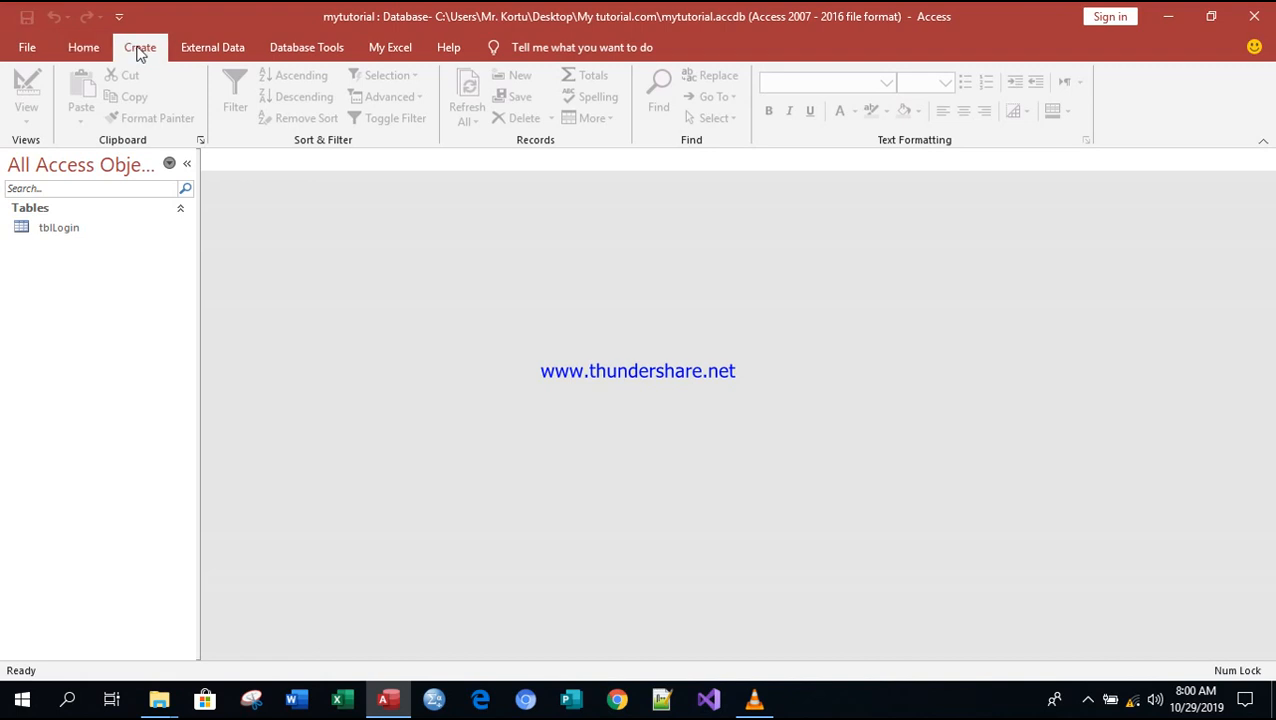
left_click(426, 88)
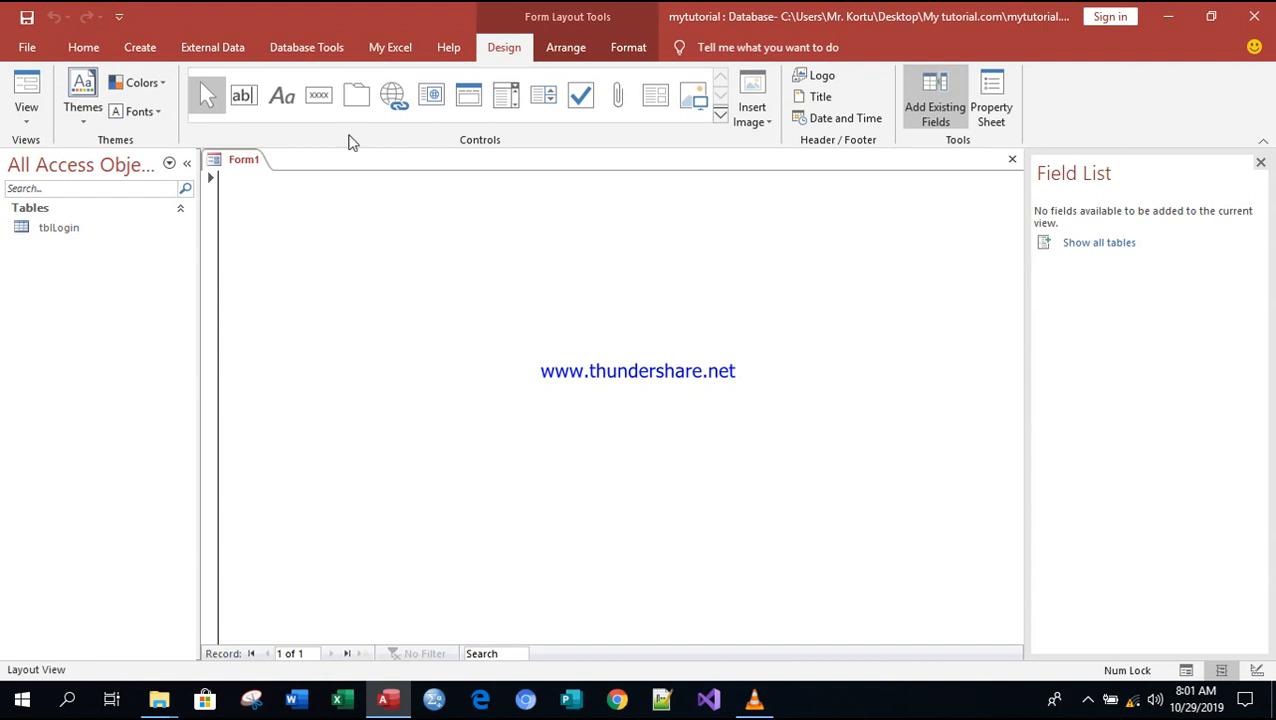
right_click(233, 165)
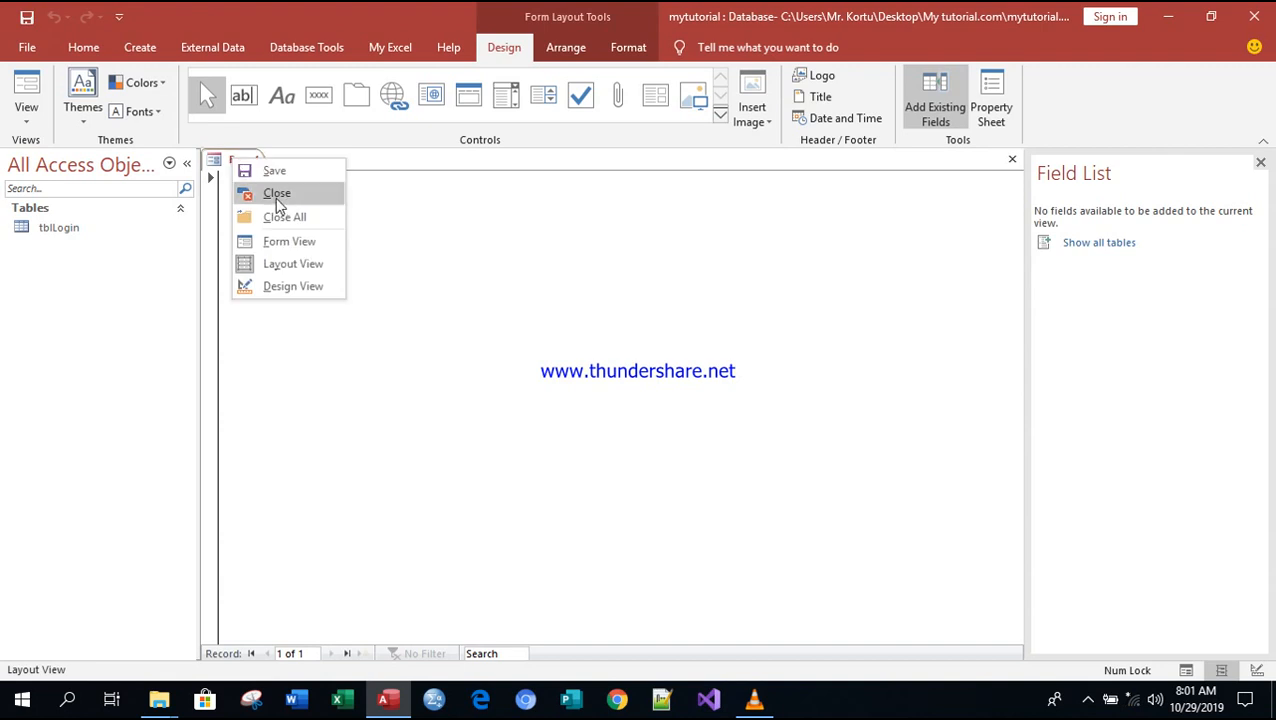
left_click(276, 172)
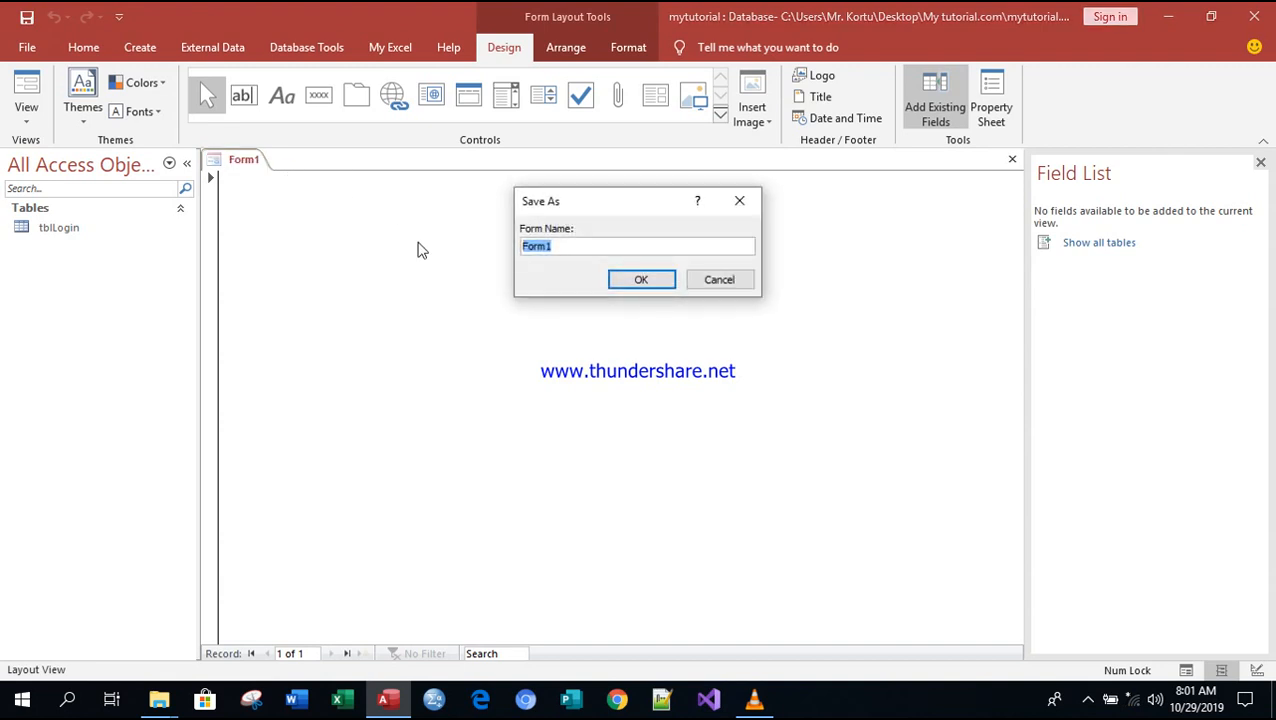
left_click(630, 277)
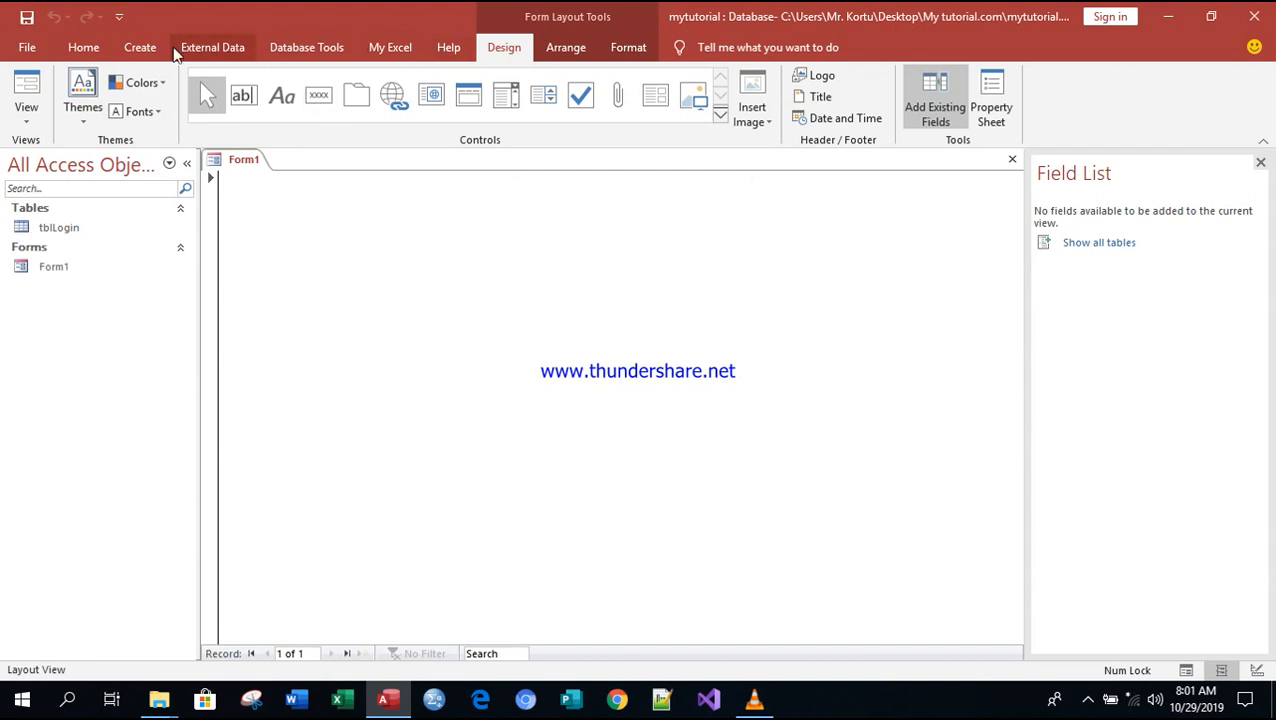
left_click(143, 50)
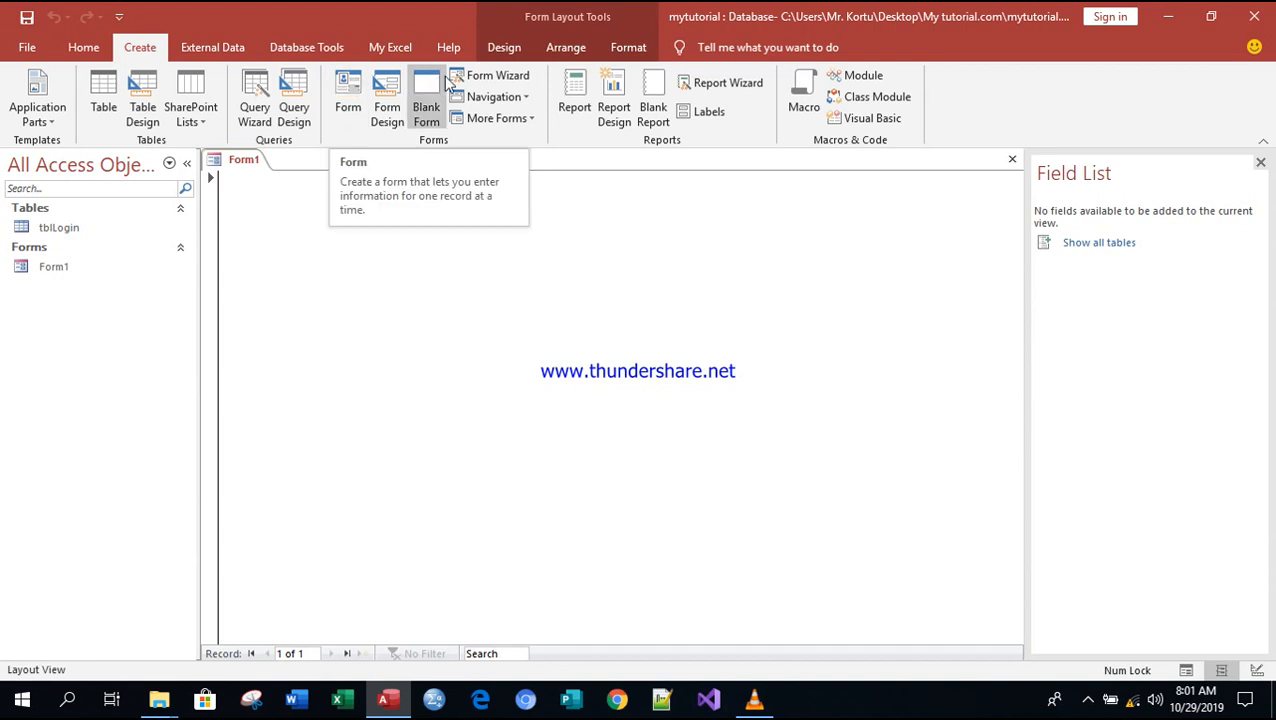
- Run the Form Wizard for a columnar tblLogin form with Username and Password, opened in design
left_click(513, 85)
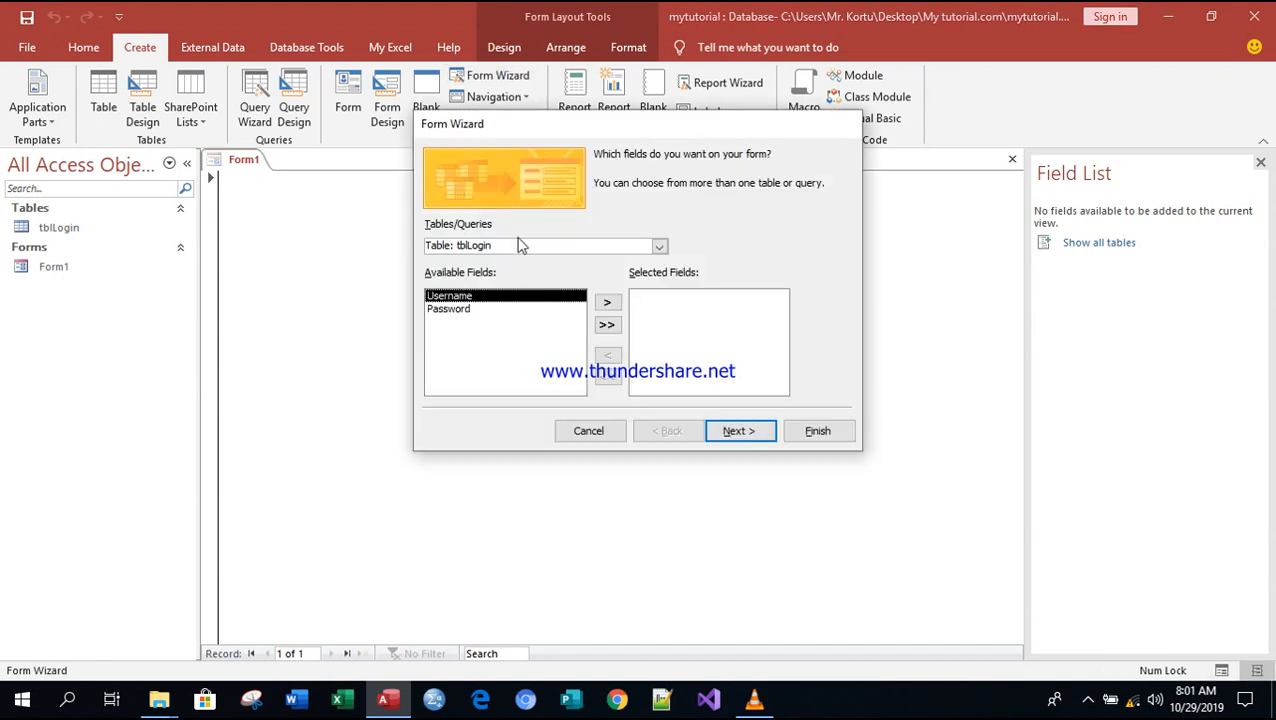
left_click(607, 326)
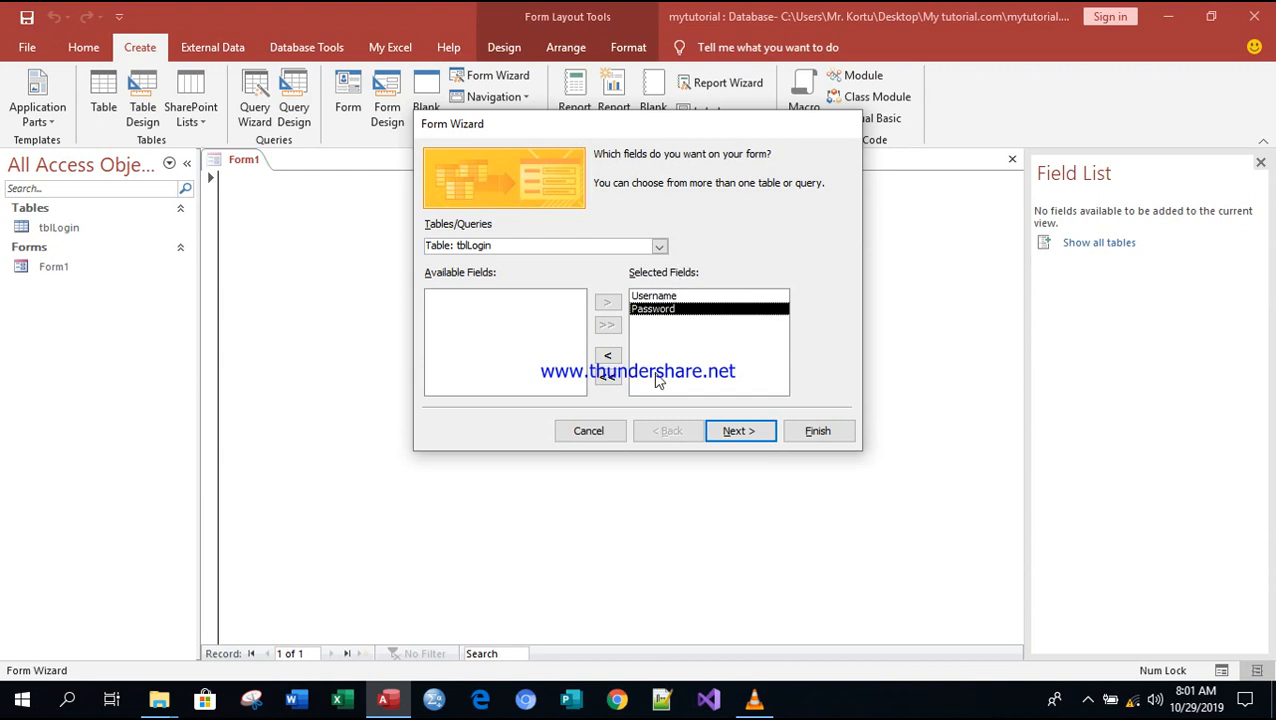
left_click(727, 429)
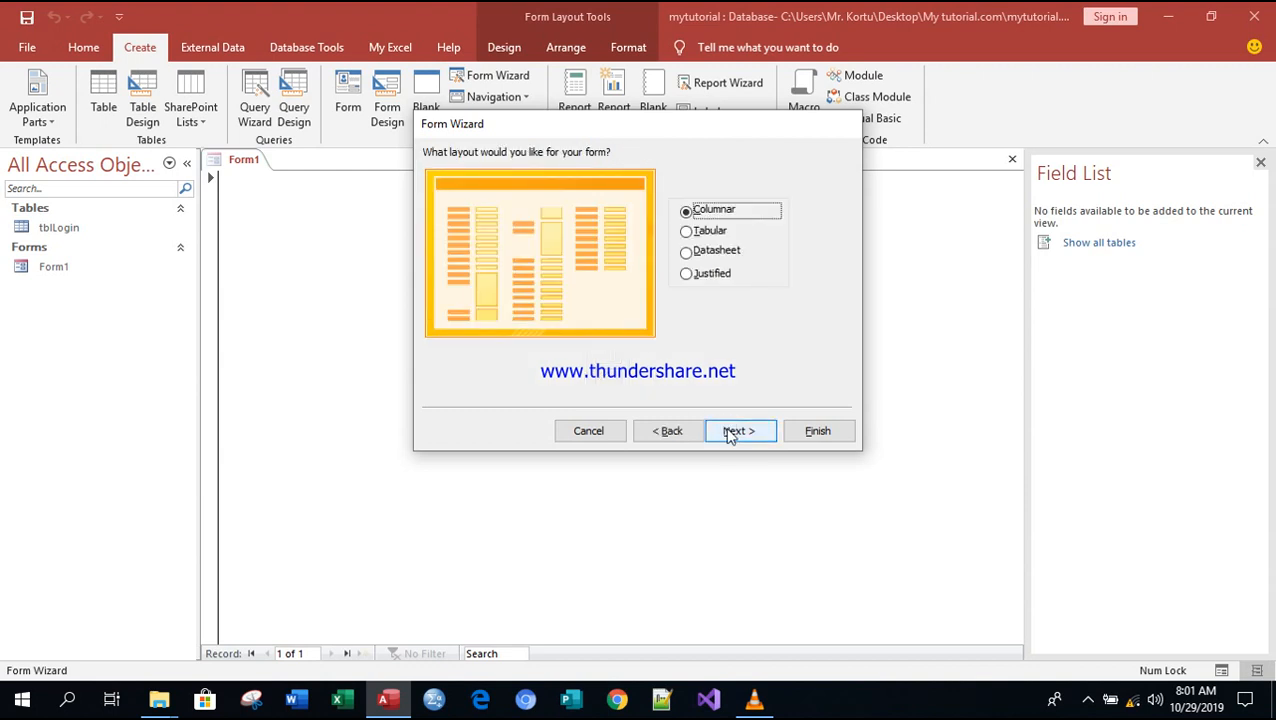
left_click(733, 432)
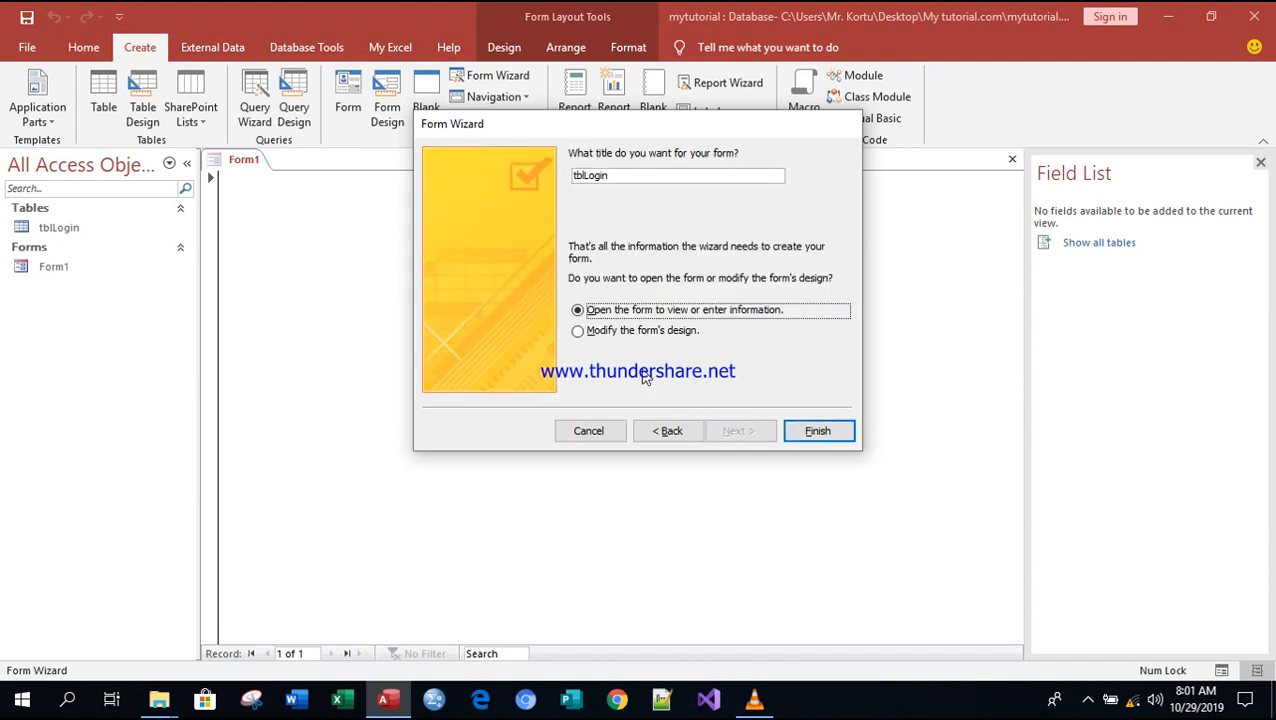
left_click(579, 331)
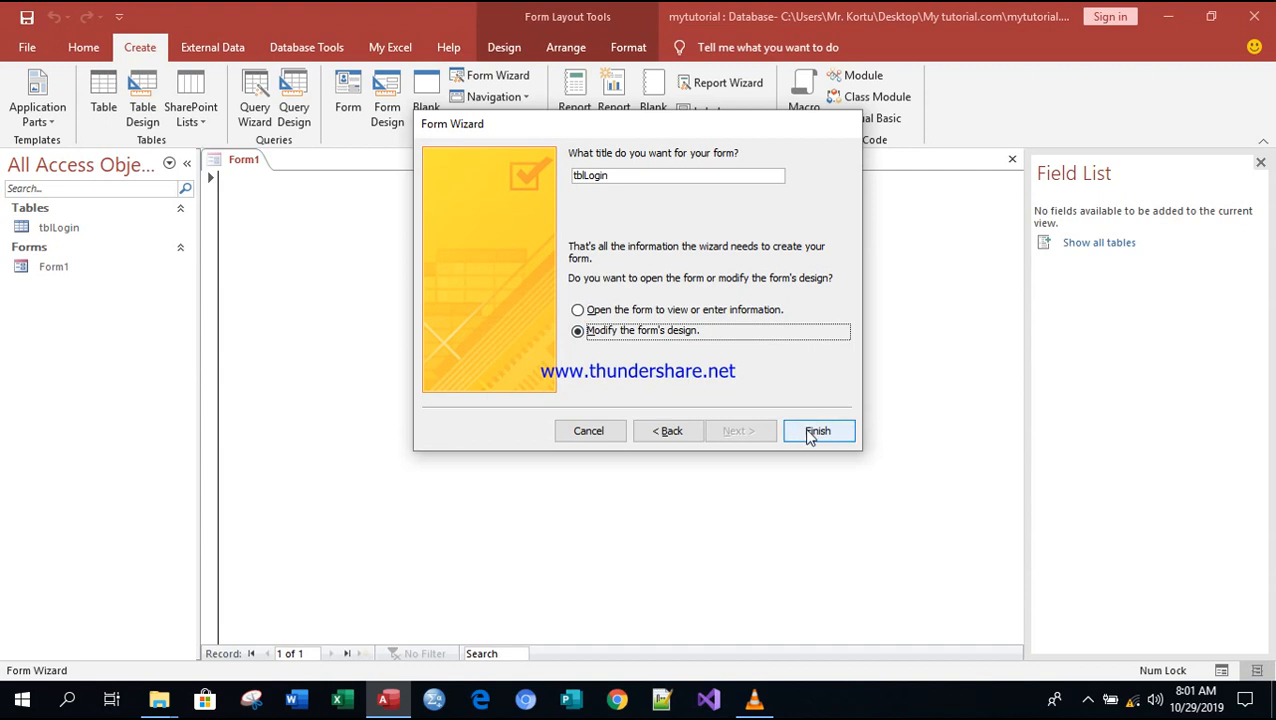
left_click(815, 432)
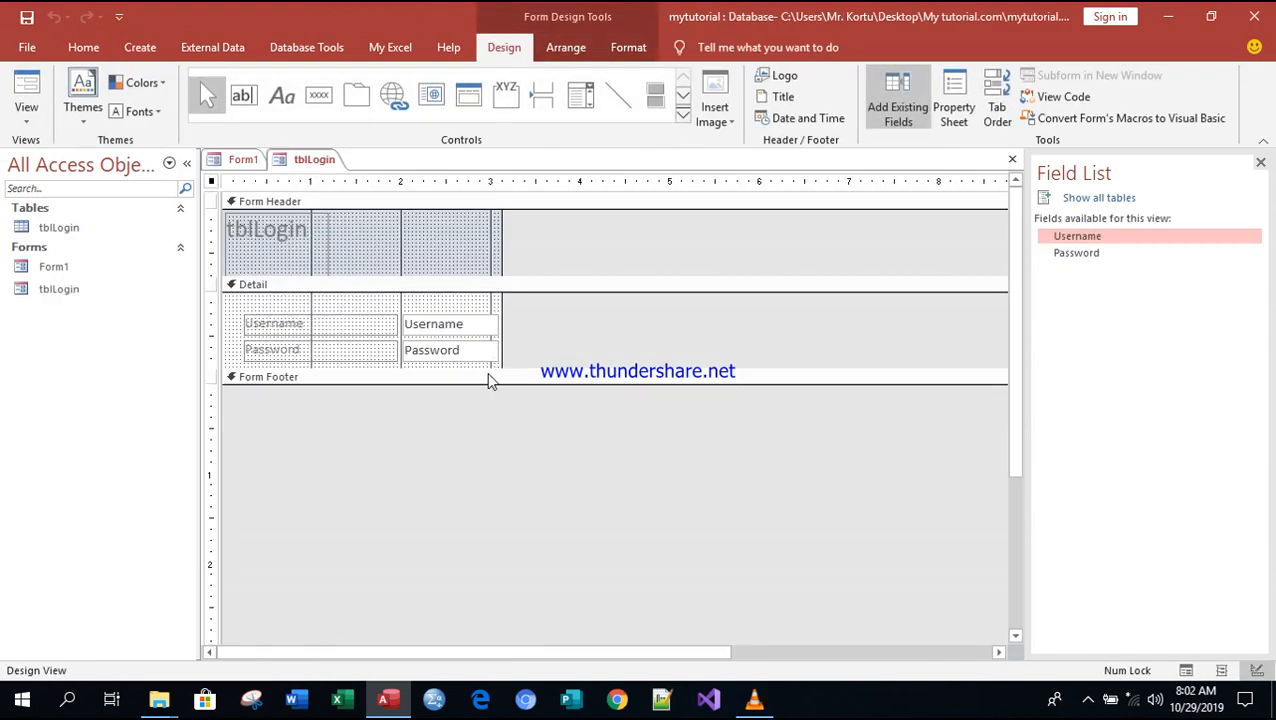
- Enlarge the Detail section and move the Password label and box to the header
left_click_drag(487, 370, 487, 409)
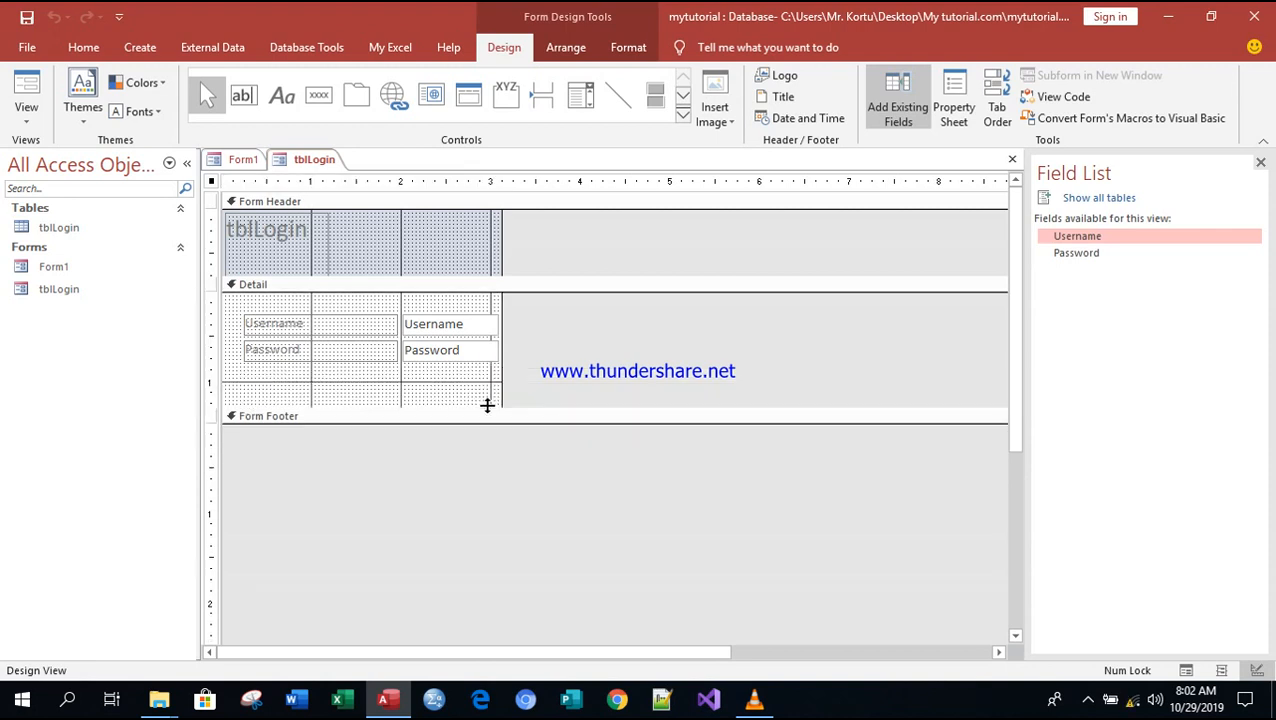
left_click(280, 324)
left_click(237, 349)
mouse_move(237, 349)
left_mouse_down()
mouse_move(456, 371)
mouse_move(414, 356)
mouse_move(419, 269)
left_mouse_up()
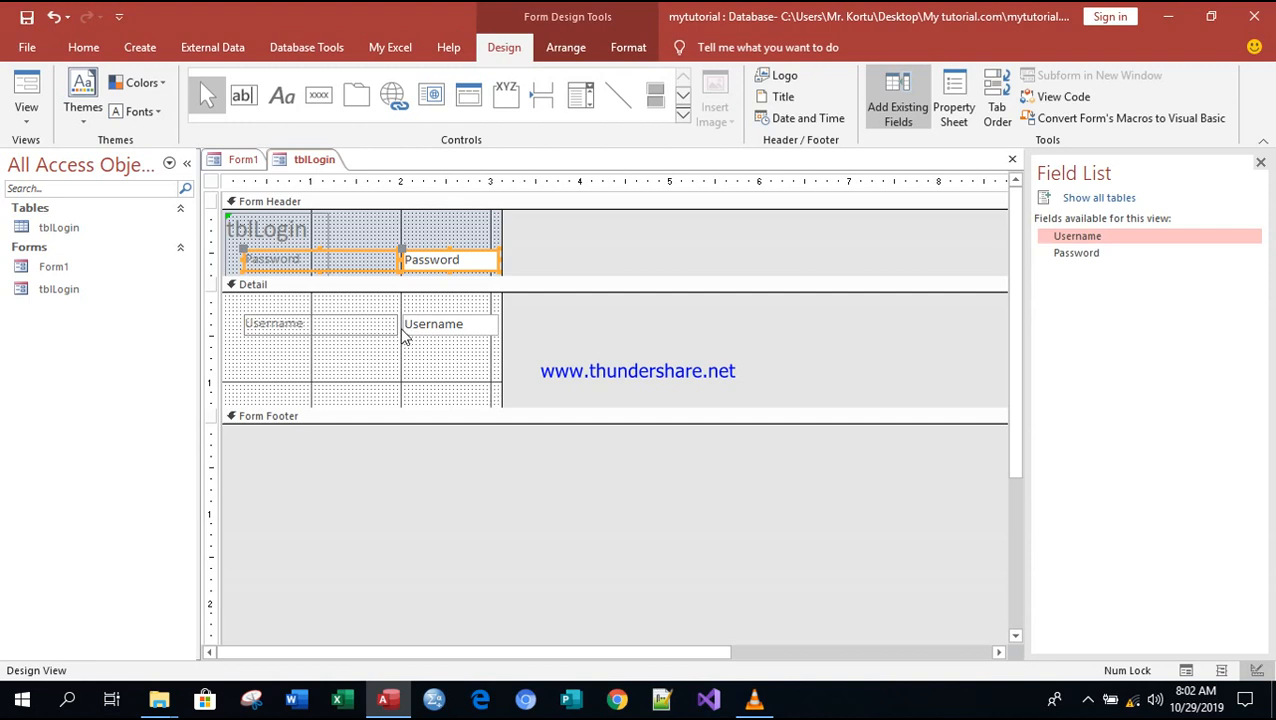
- Draw an unbound text box (Text5) below the Username box
left_click(243, 95)
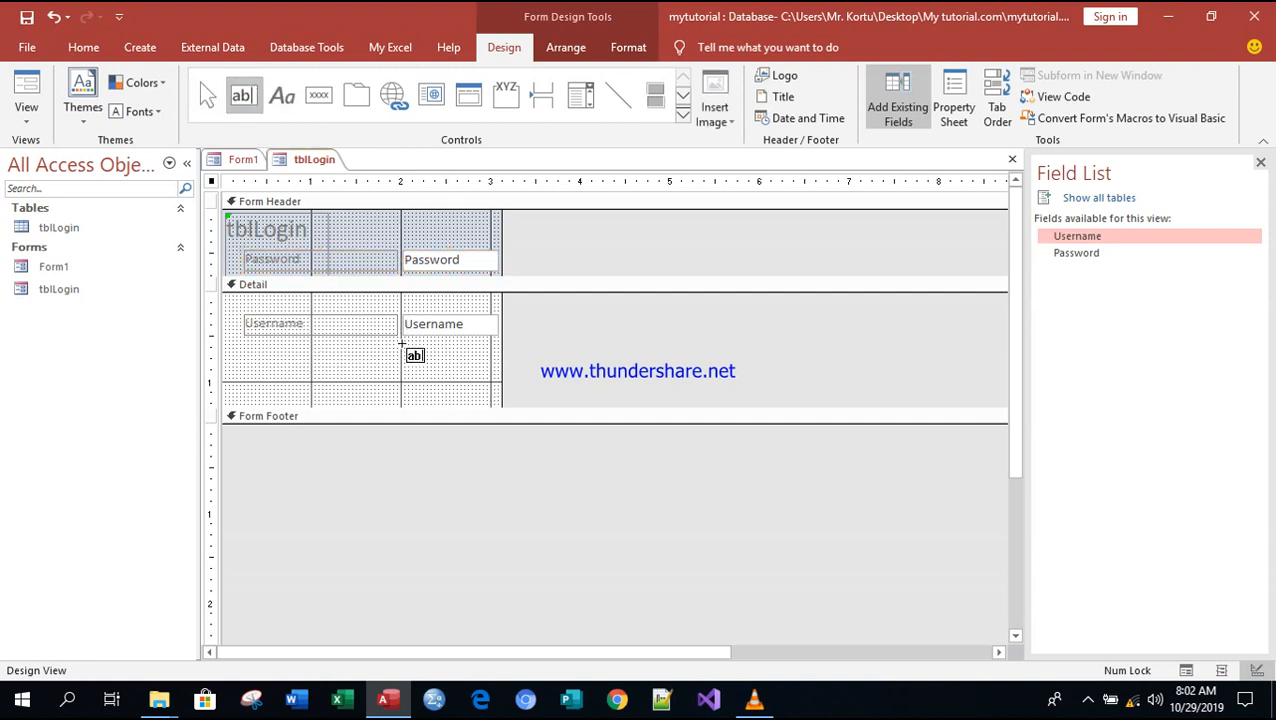
left_click_drag(401, 343, 498, 362)
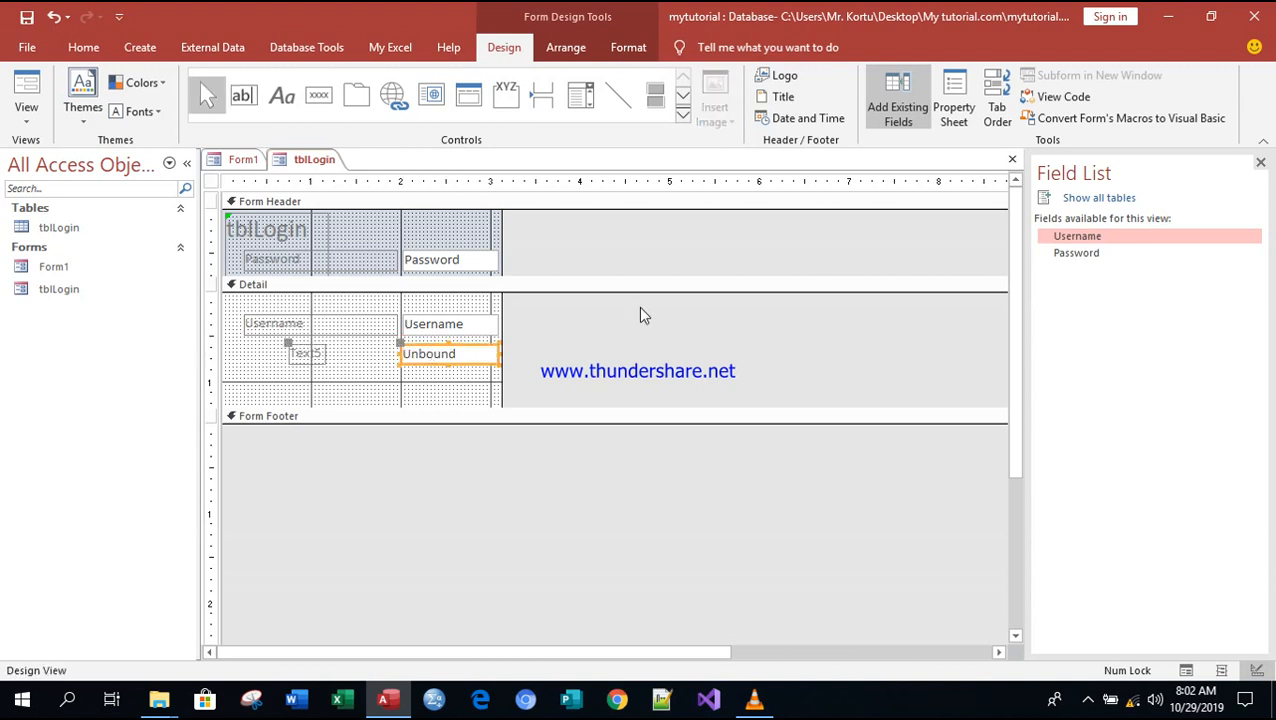
left_click(445, 364)
left_click(447, 373)
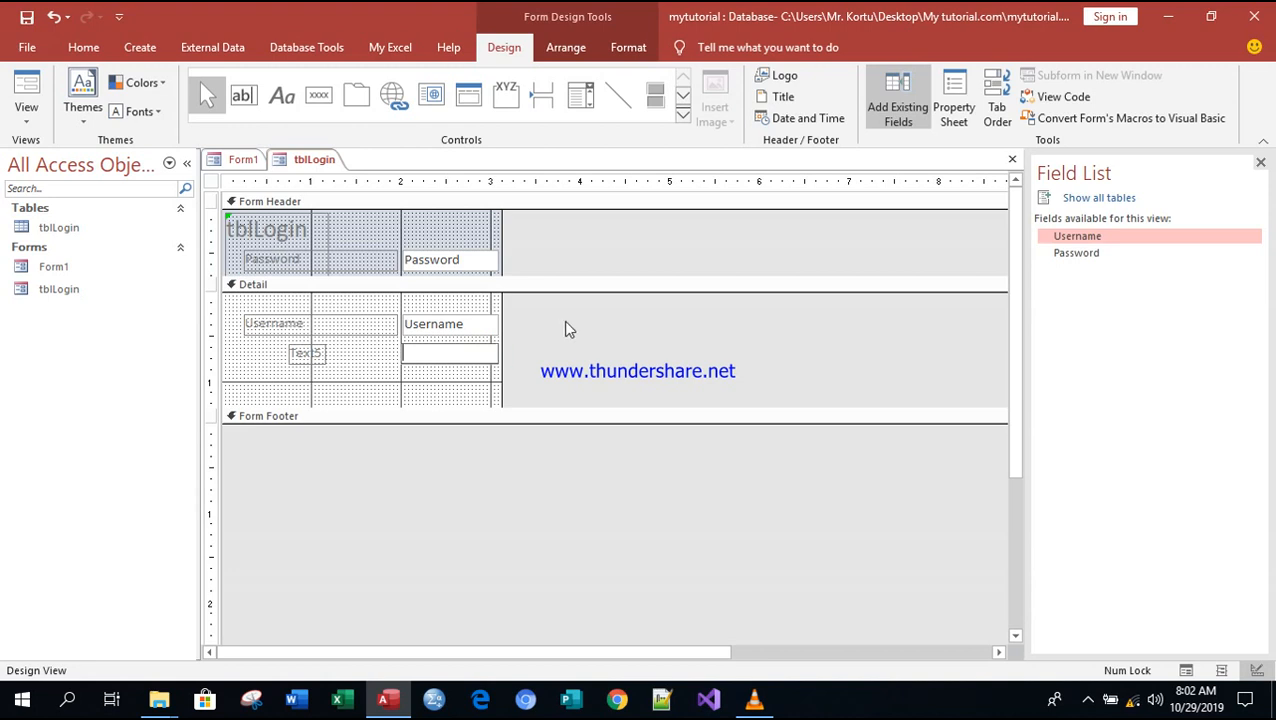
left_click(437, 390)
left_click(436, 360)
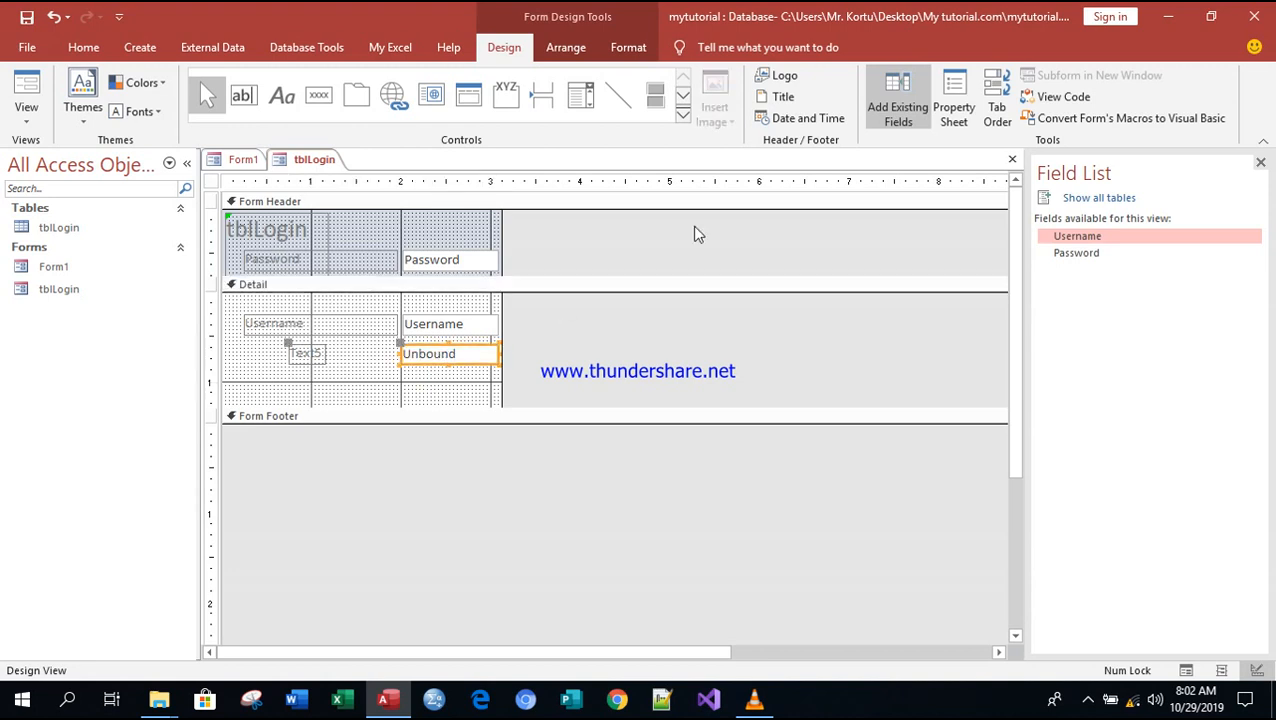
- Rename the new text box from Text5 to txtPassword in the Property Sheet
left_click(950, 100)
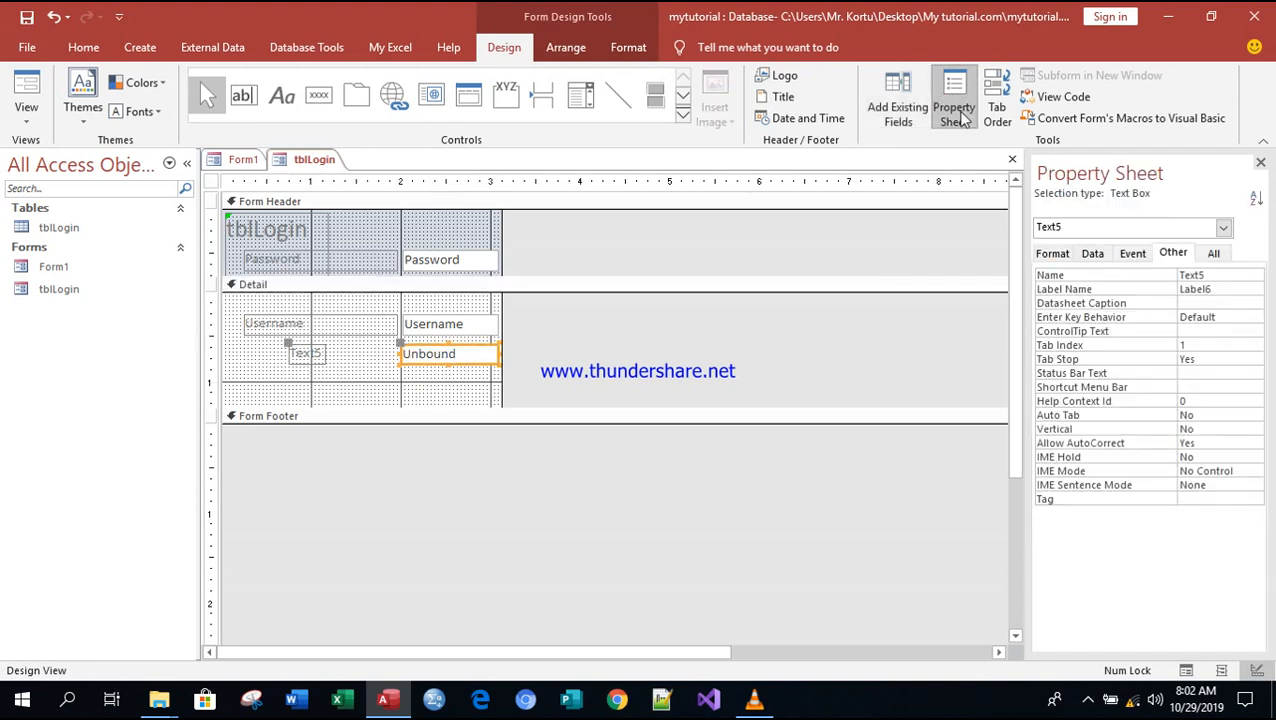
left_click(1216, 275)
key("BackSpace")
key("BackSpace")
key("BackSpace")
key("BackSpace")
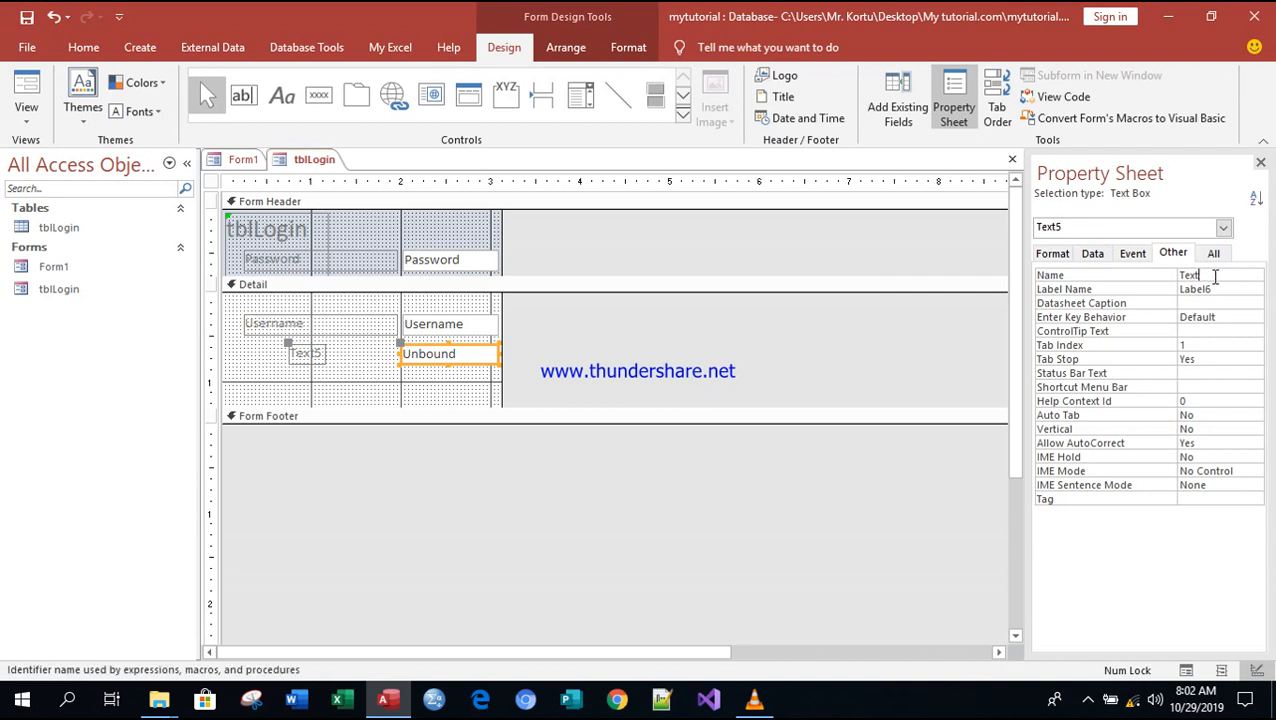
type("txtPassword")
key("Return")
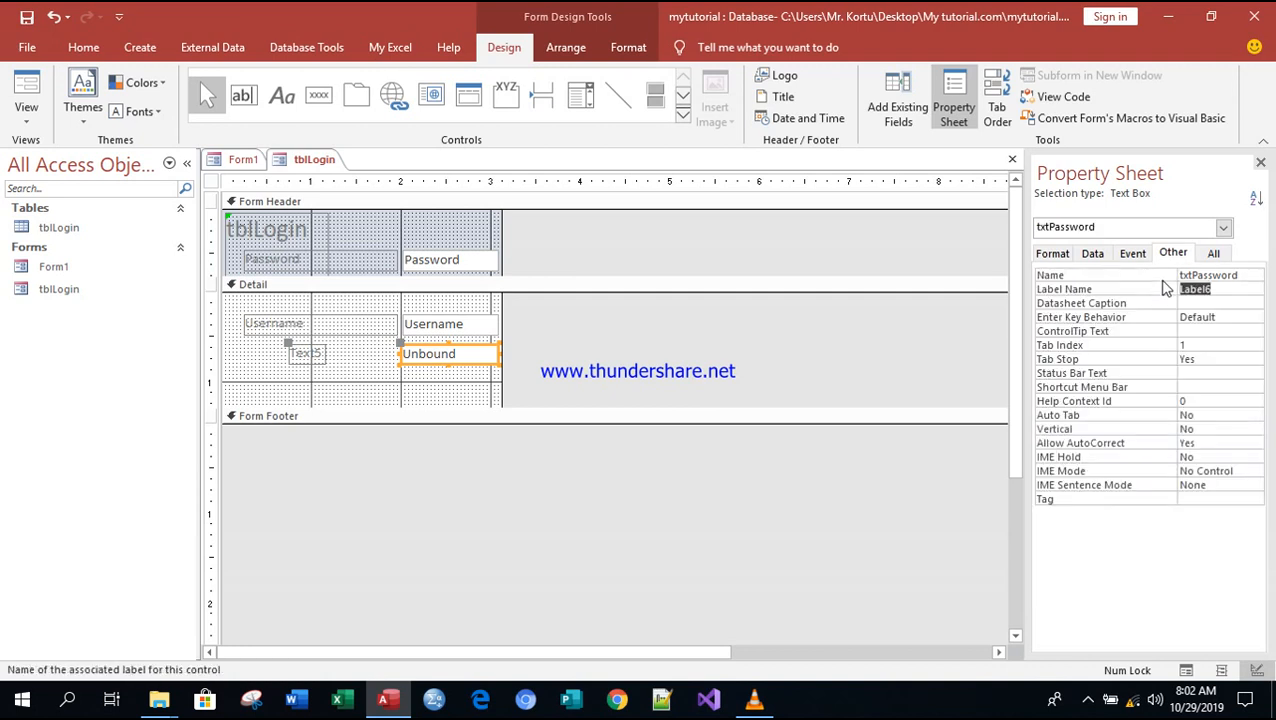
- Widen the new box's label and change its caption to Password
left_click(312, 357)
left_click_drag(327, 356, 393, 349)
left_click(342, 355)
key("BackSpace")
key("BackSpace")
key("BackSpace")
key("BackSpace")
key("BackSpace")
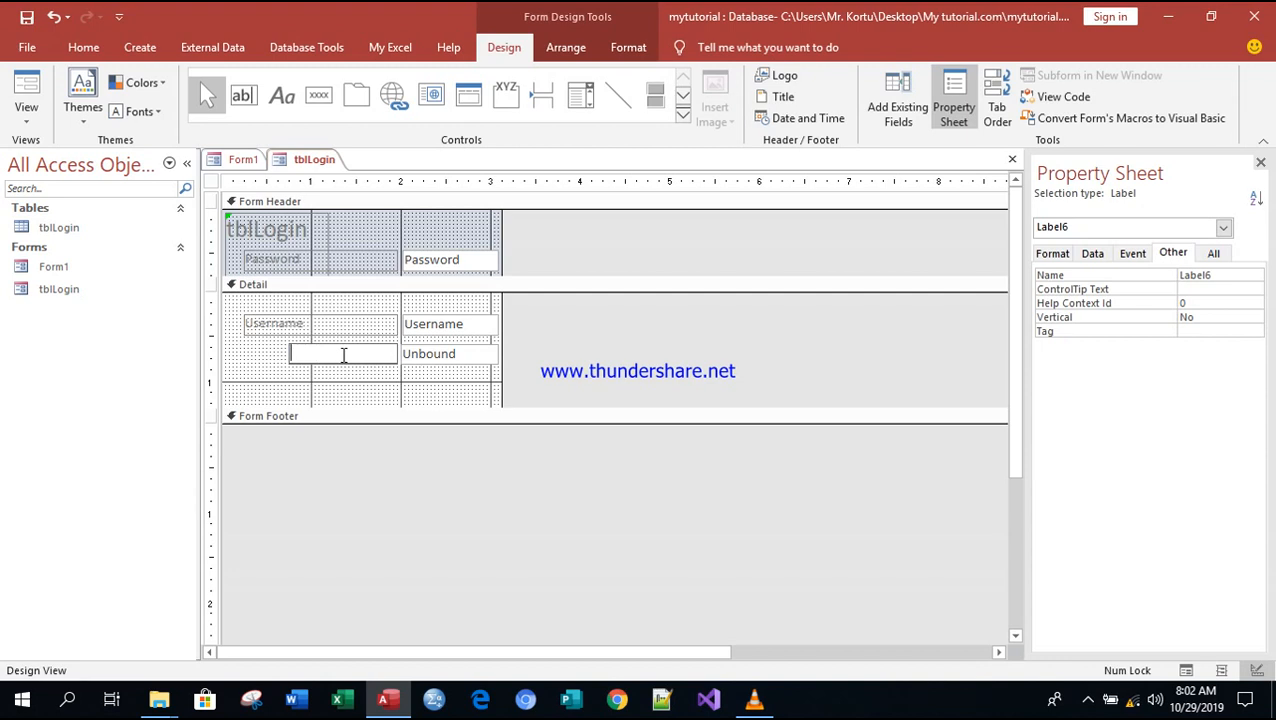
type("Password")
- Resize the Username and Password labels in the Detail section from their left edges
left_click(336, 396)
left_click(335, 318)
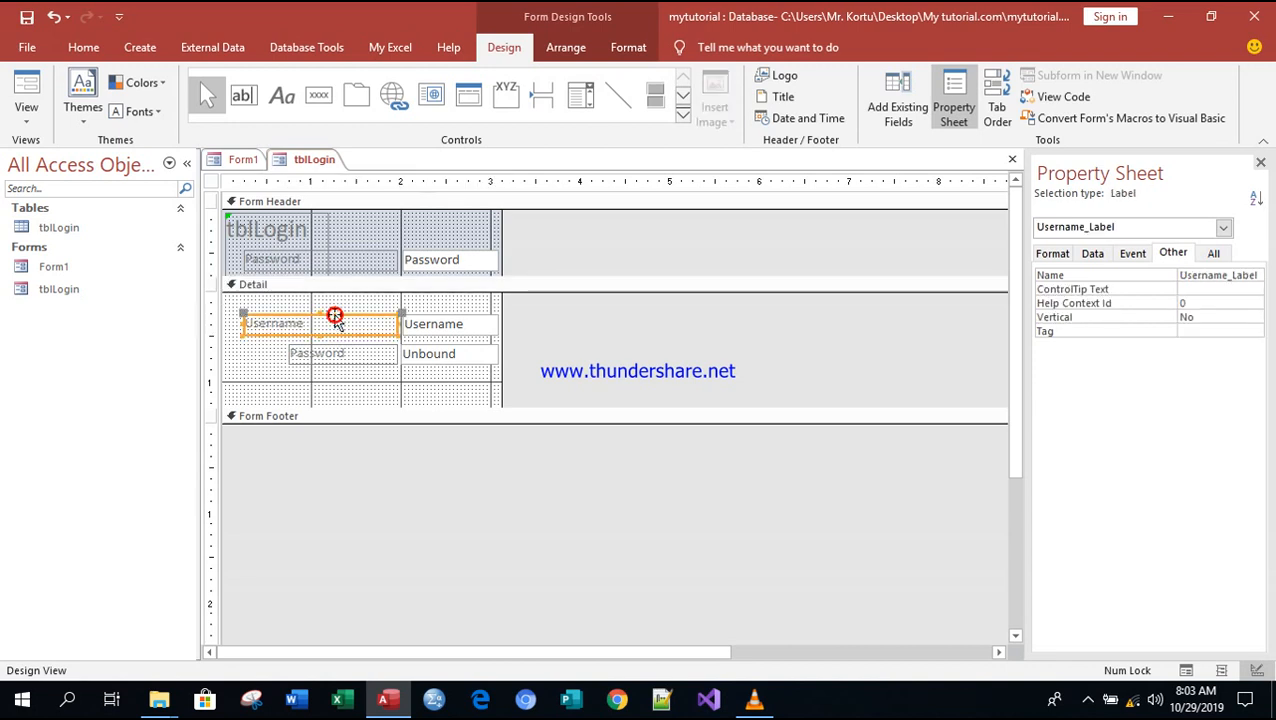
left_click(303, 322)
left_click_drag(314, 323, 310, 322)
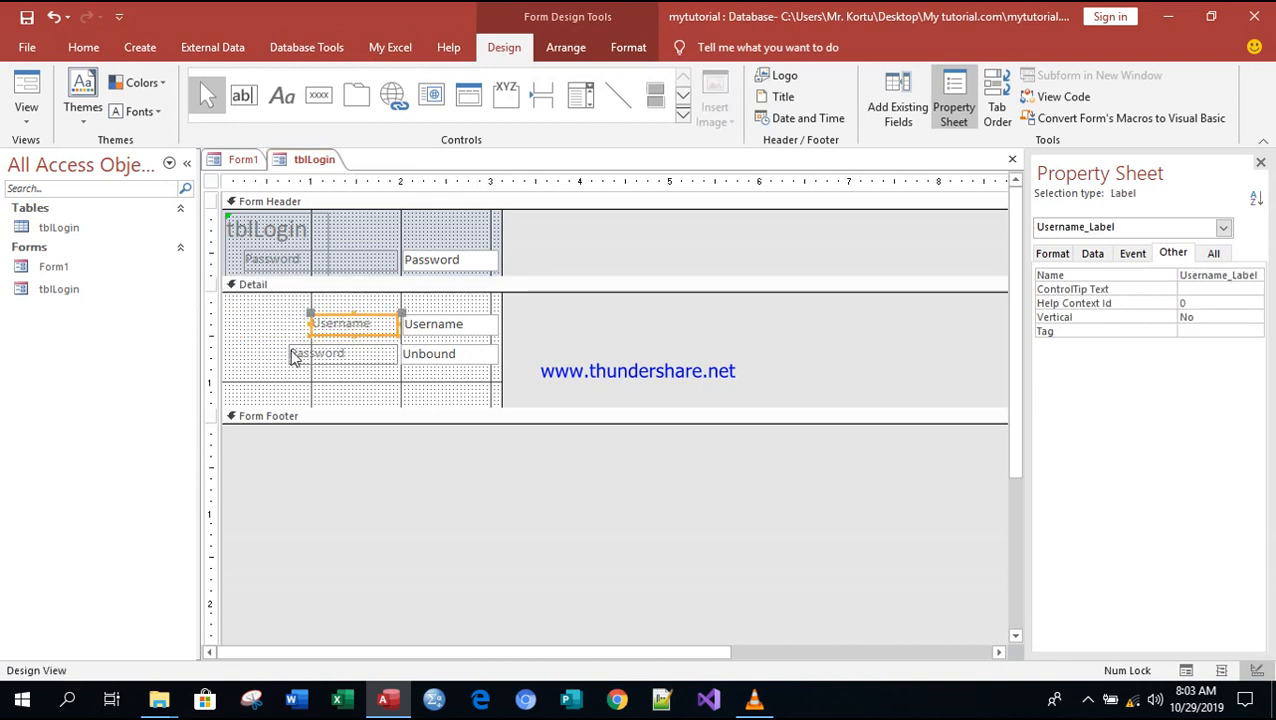
left_click(292, 354)
left_click(300, 353)
left_click_drag(313, 352, 313, 353)
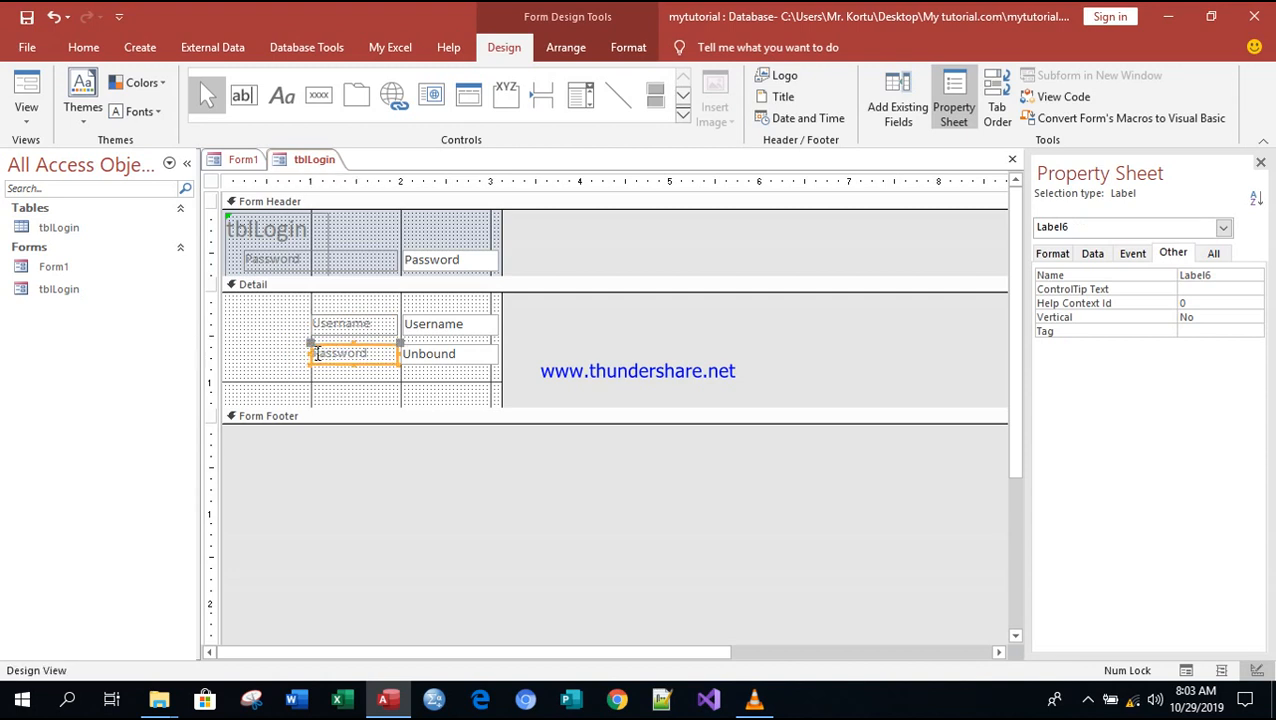
left_click(356, 379)
- Set Visible to Yes for the header's Password label and text box
left_click_drag(345, 239, 447, 265)
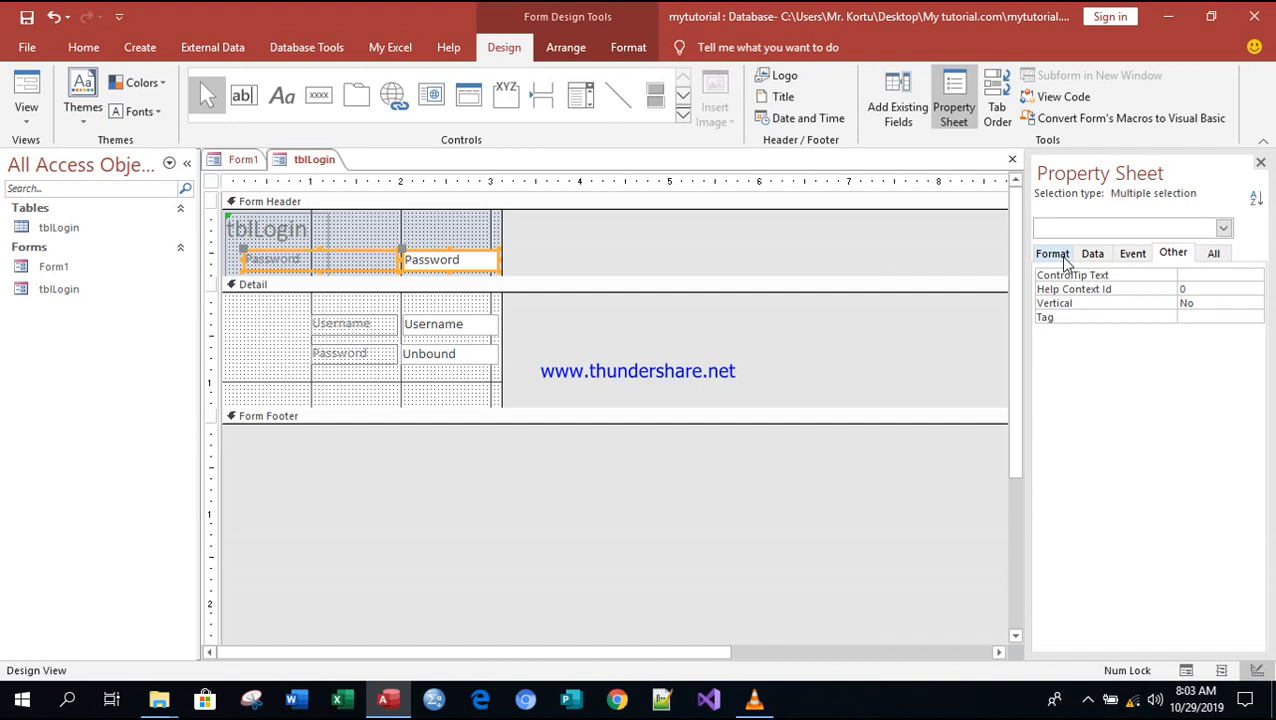
left_click(1214, 254)
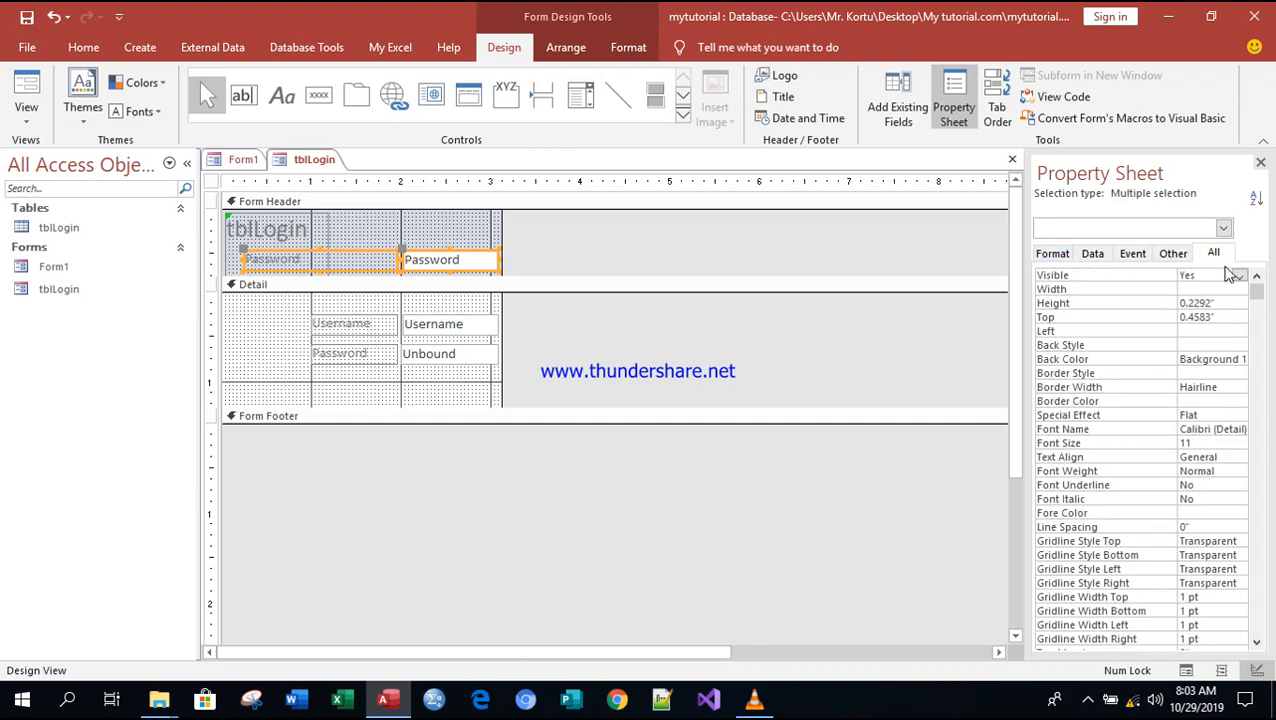
left_click(1218, 276)
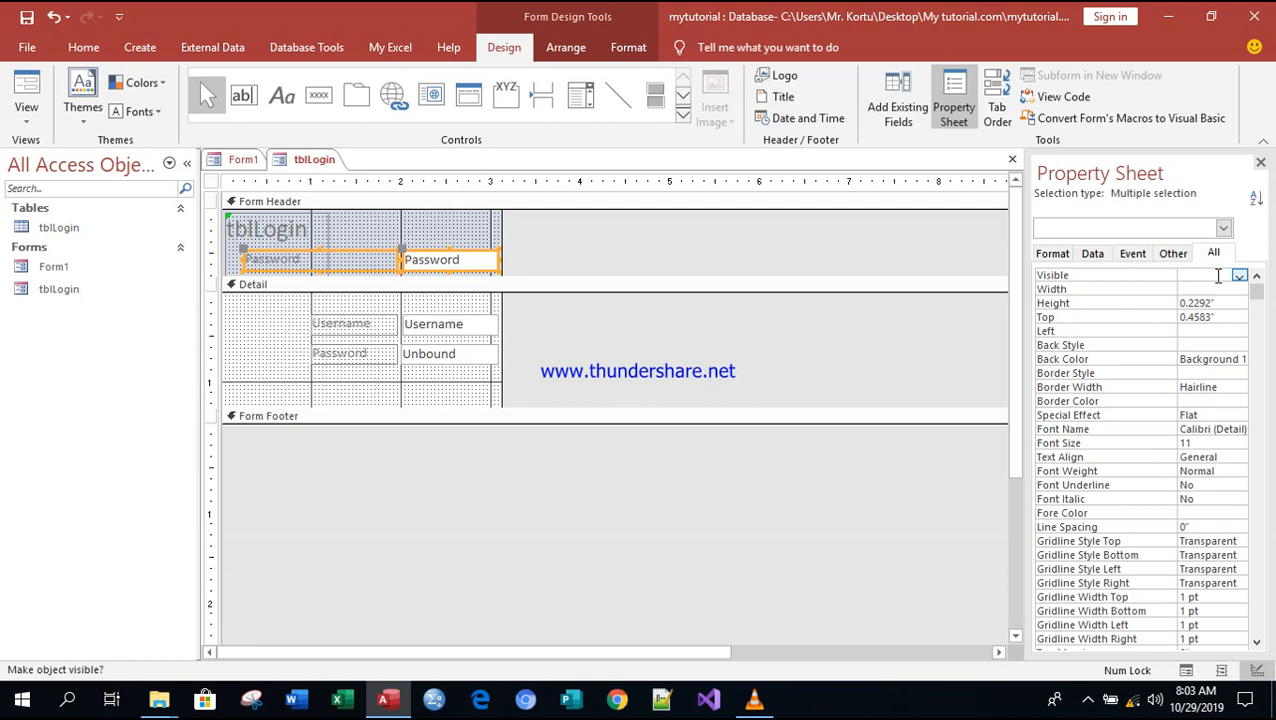
type("y")
key("Return")
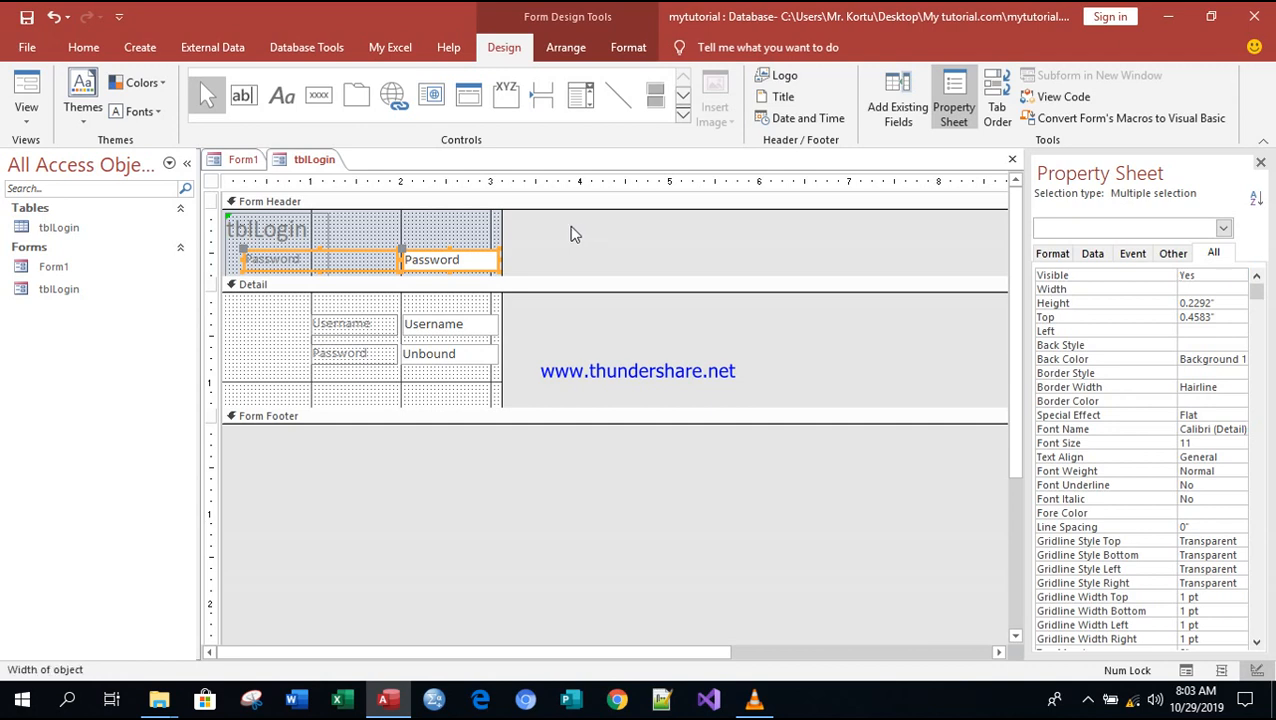
right_click(327, 162)
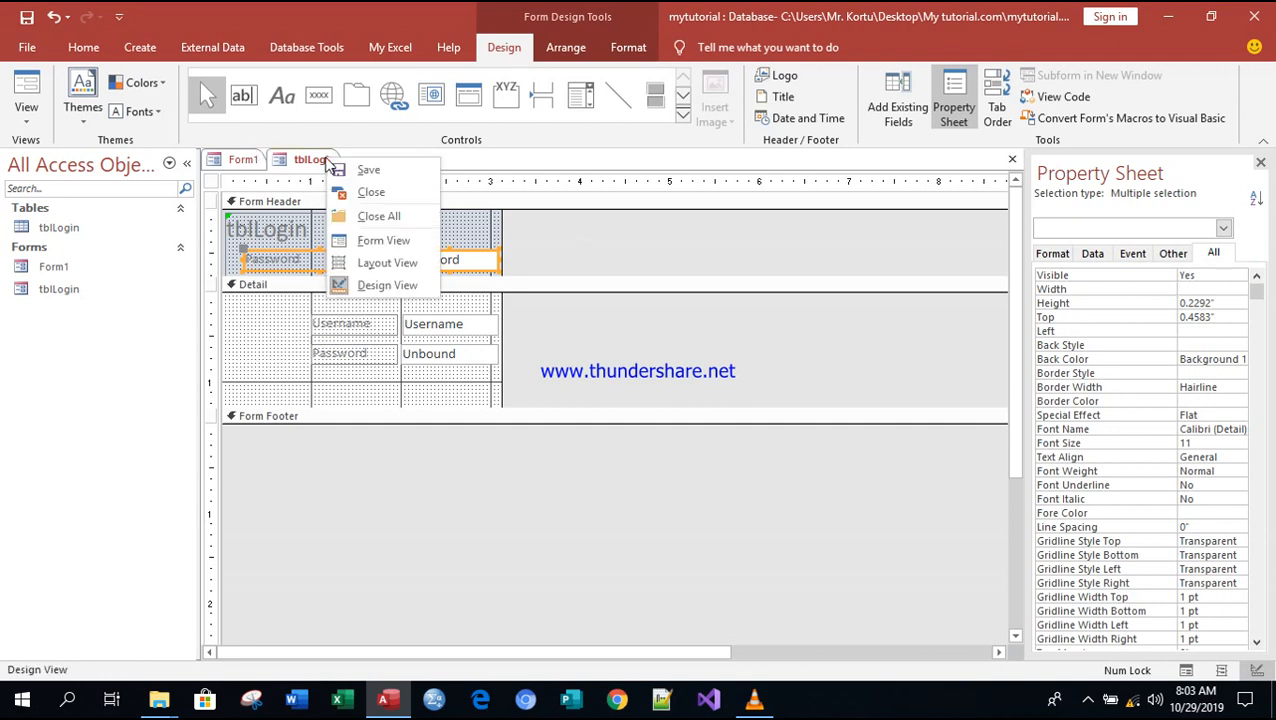
left_click(385, 238)
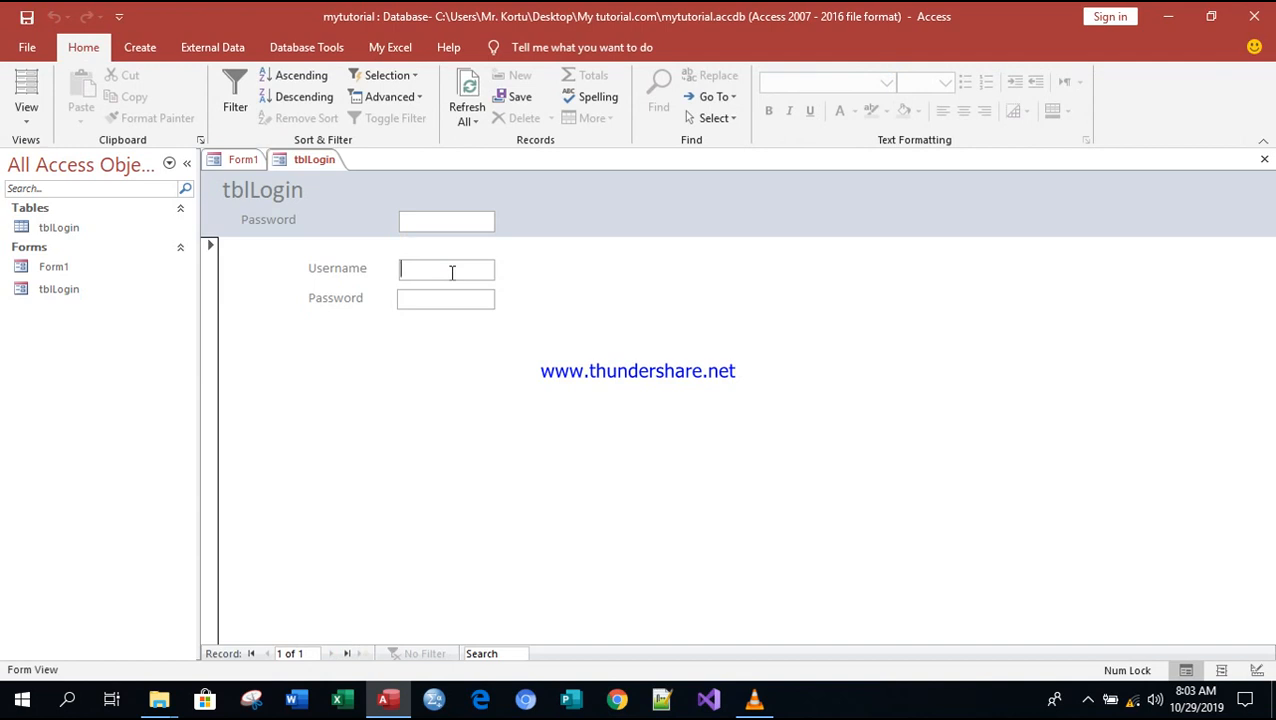
right_click(313, 161)
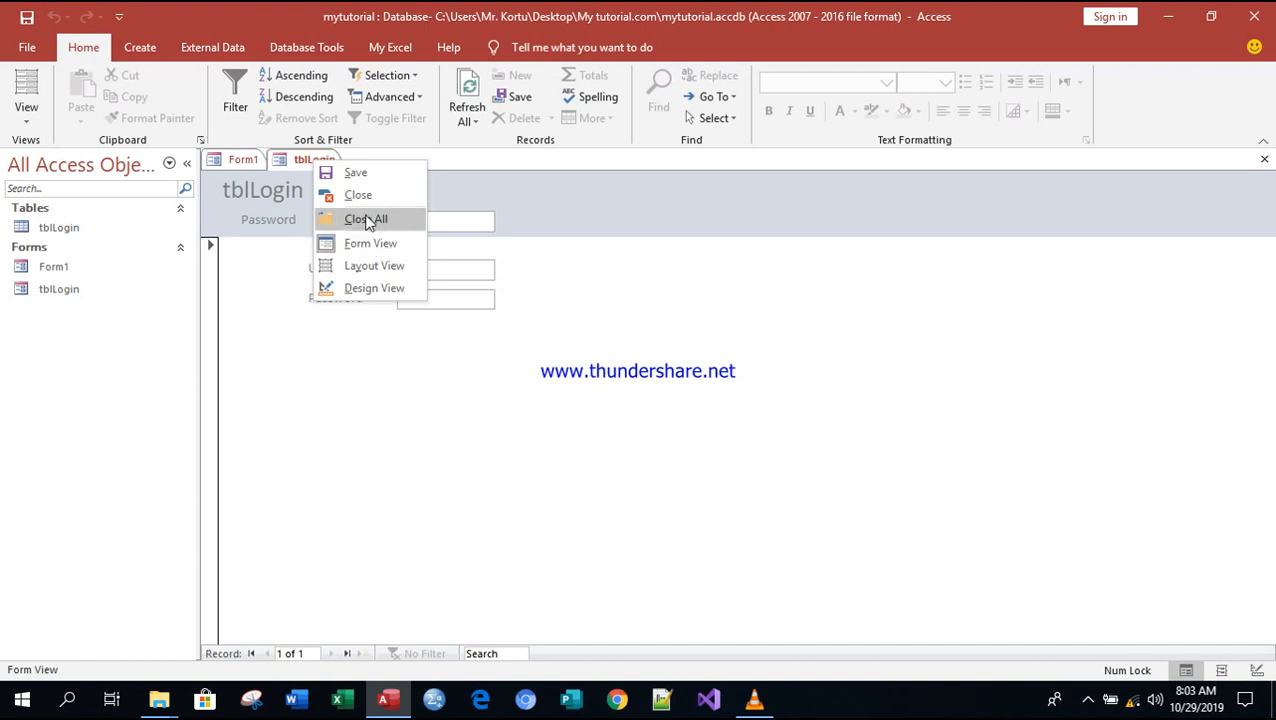
left_click(370, 288)
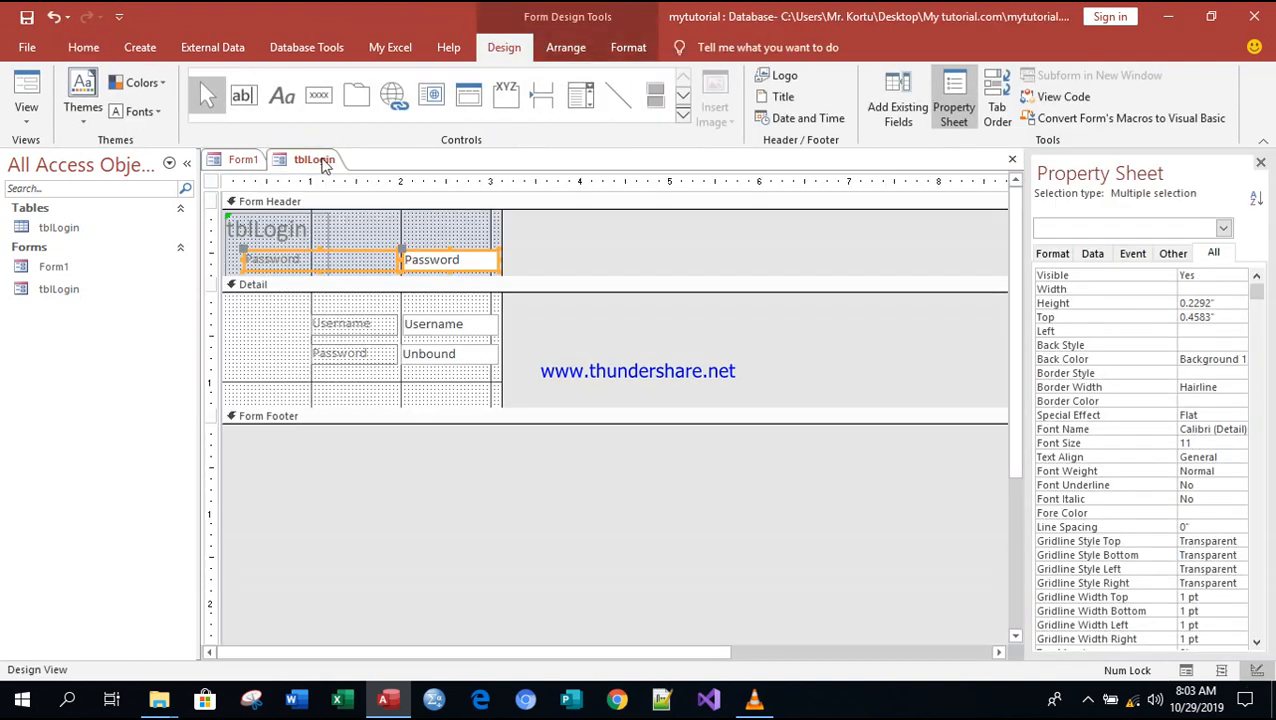
- Open the tblLogin table and enter the first two users' usernames and passwords
double_click(55, 226)
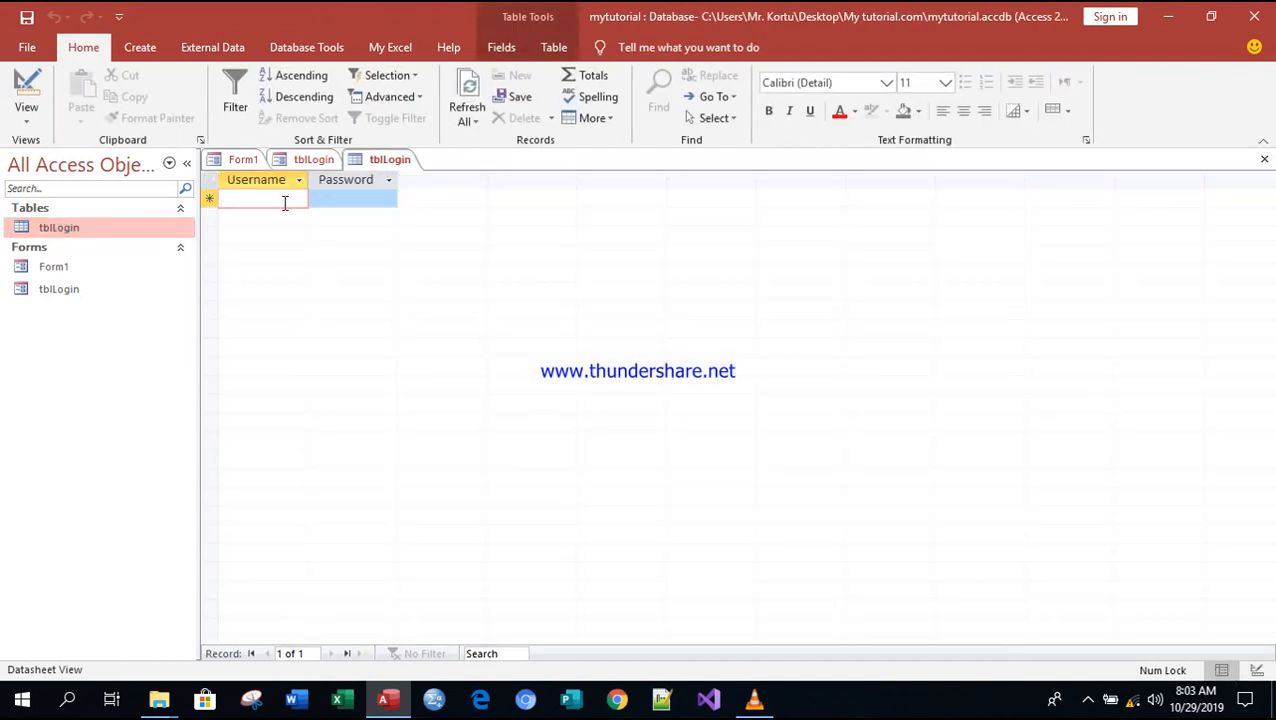
type("J")
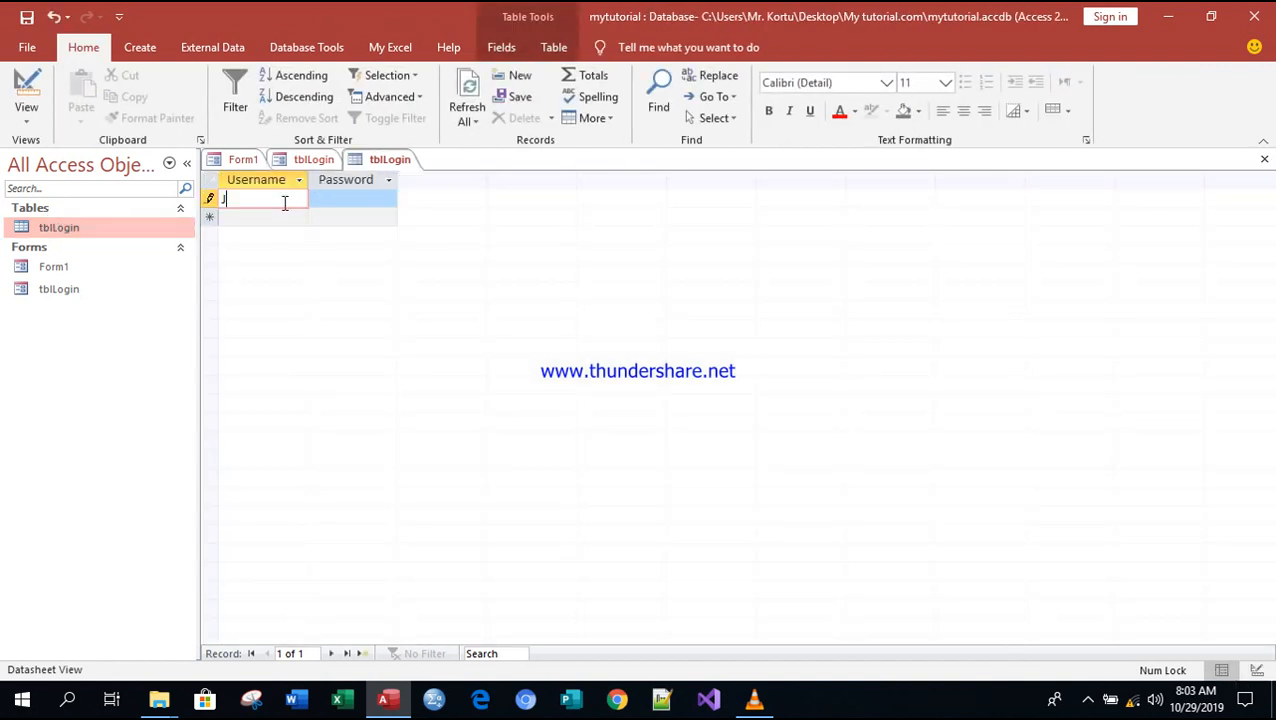
type("Kortuson")
key("Tab")
type("123456")
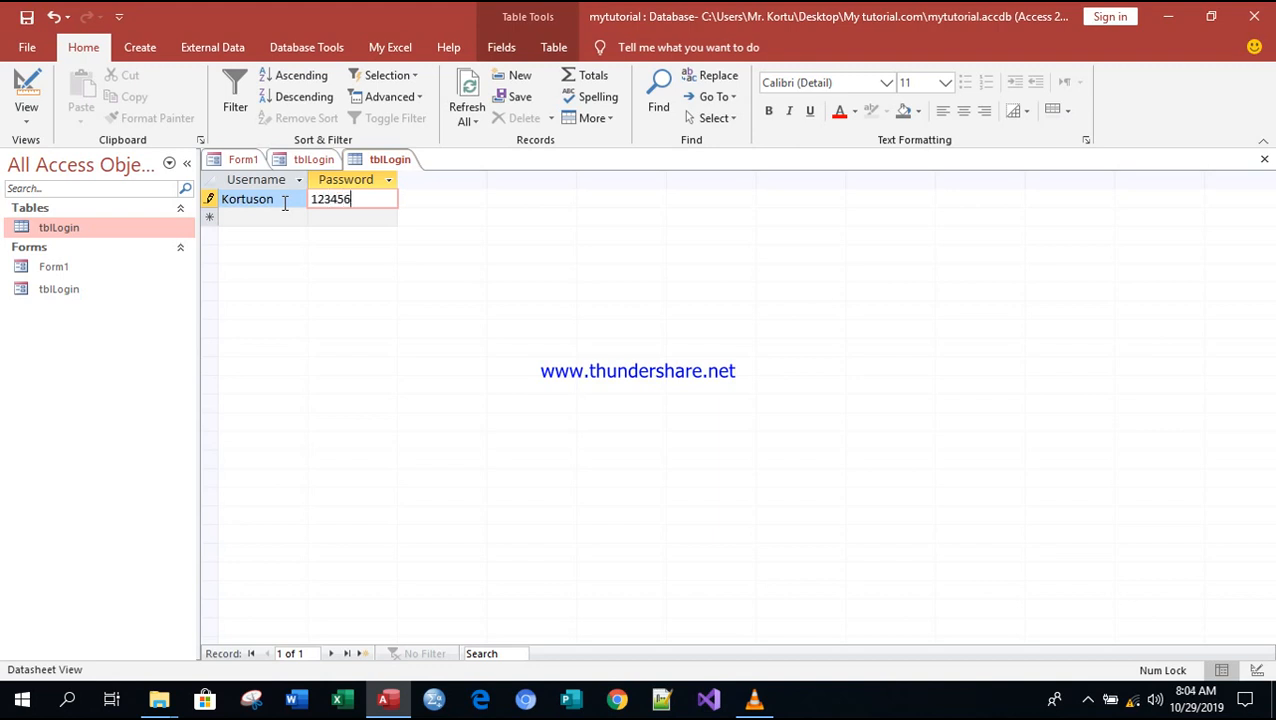
key("Tab")
type("Tejan")
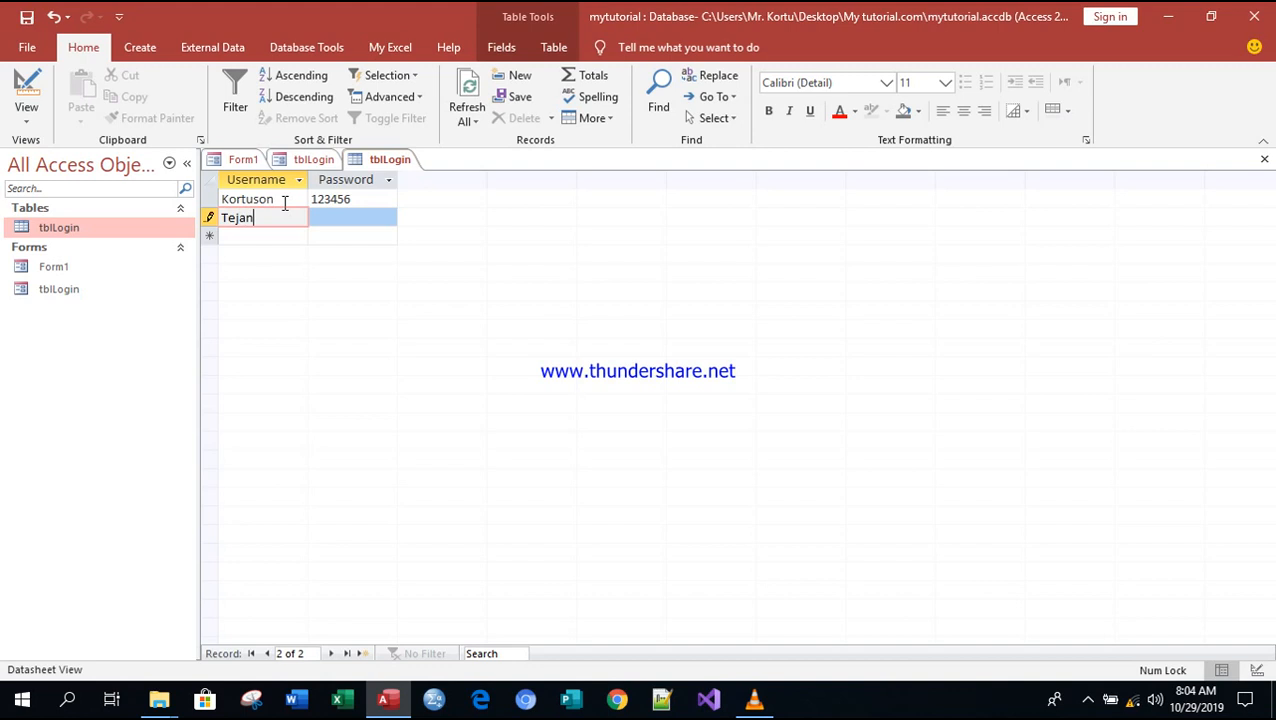
key("Tab")
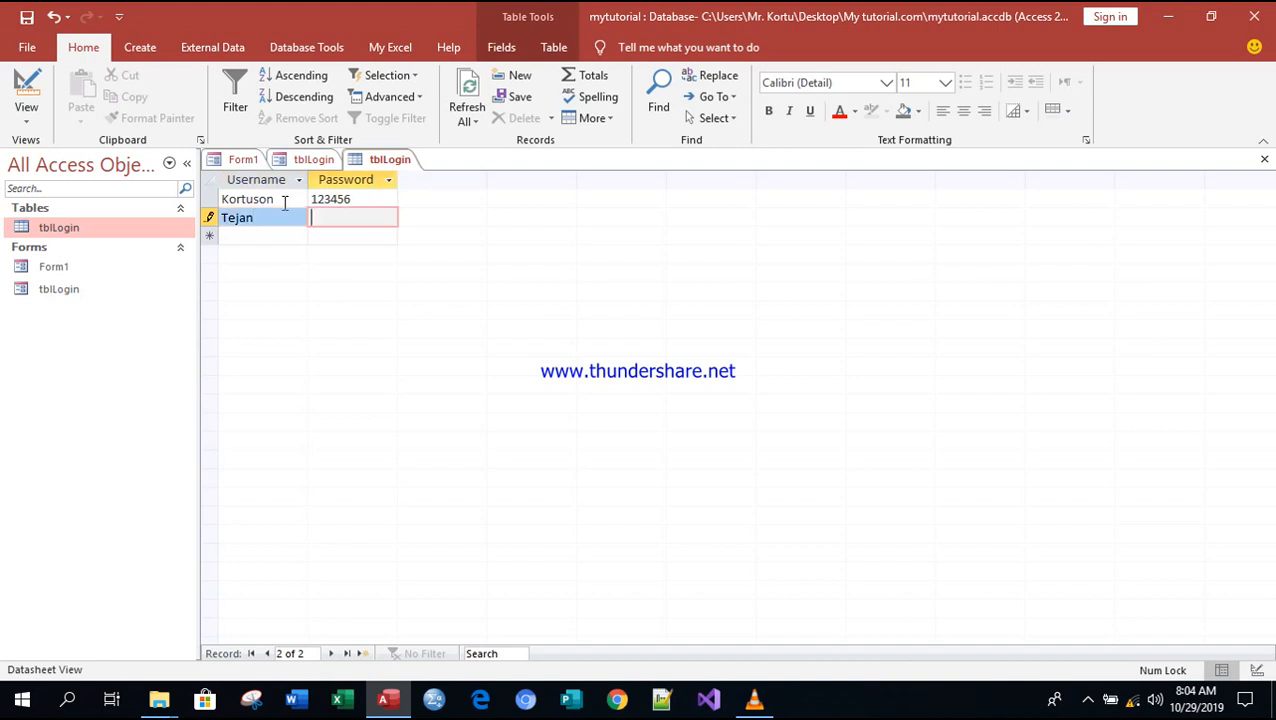
type("111111")
key("Tab")
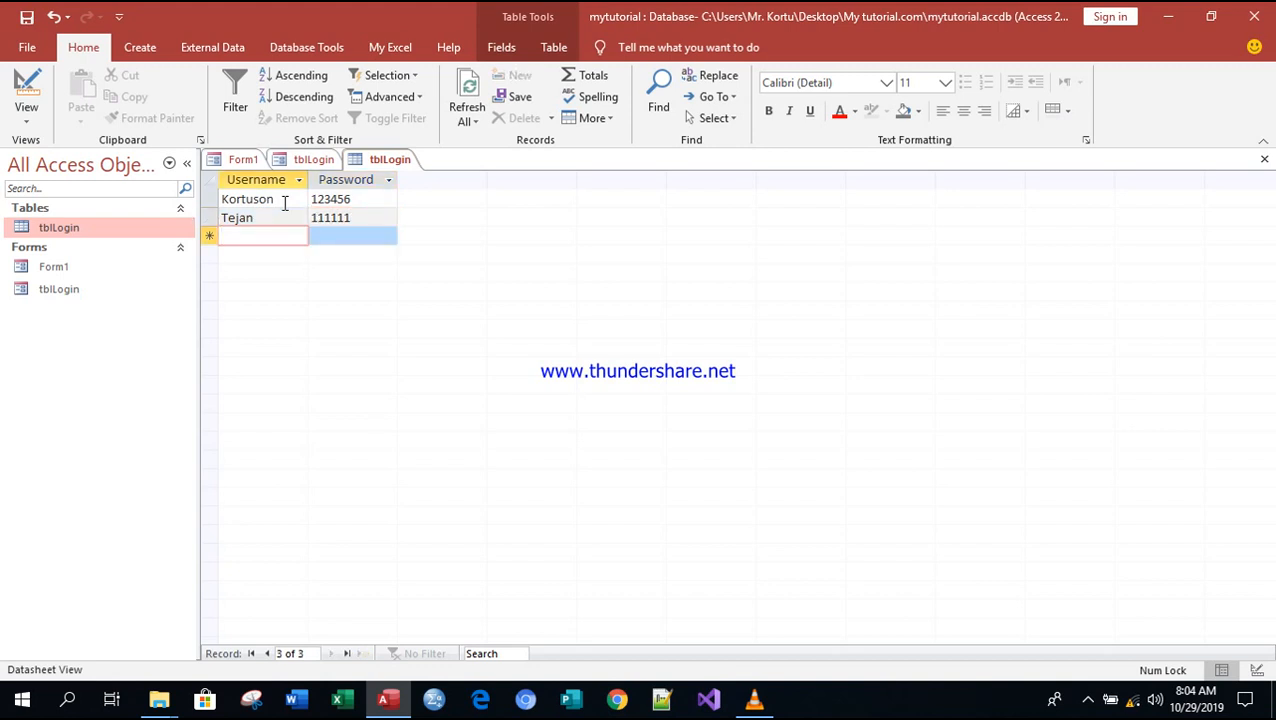
- Enter the third and fourth users' usernames and passwords, correcting typos, and commit the last record
type("Ka")
type("ha")
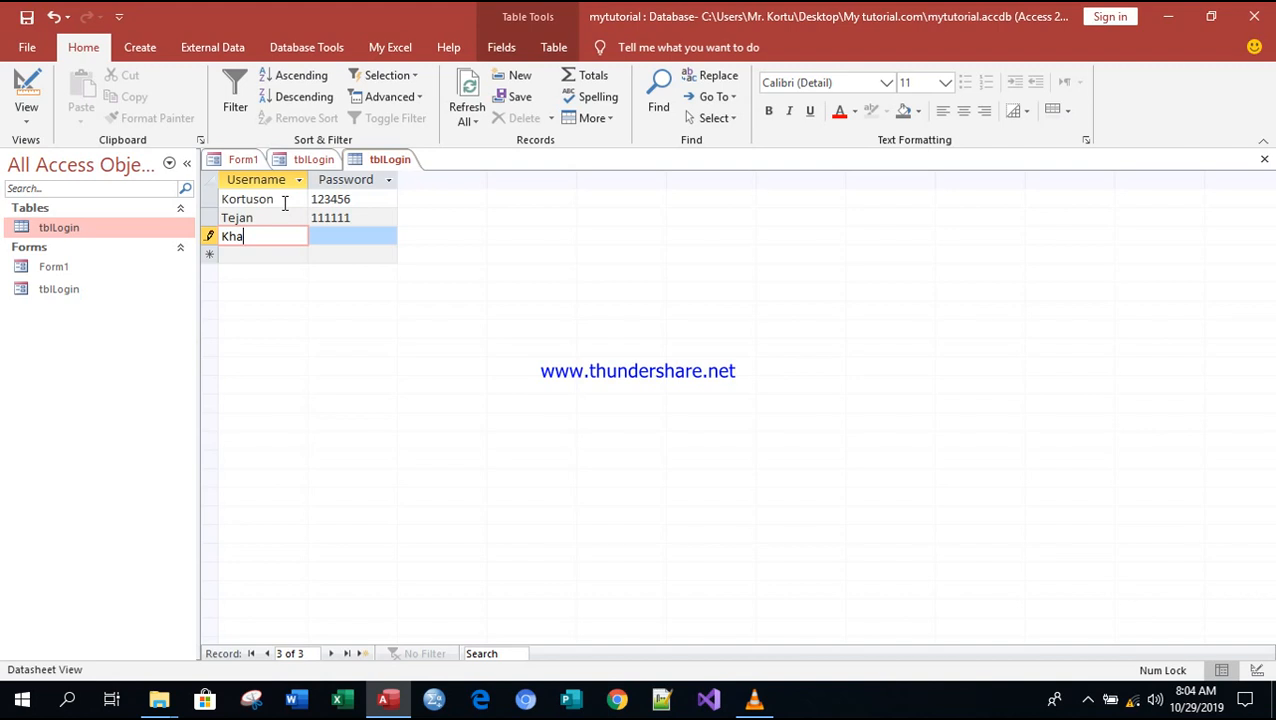
type("li")
key("Tab")
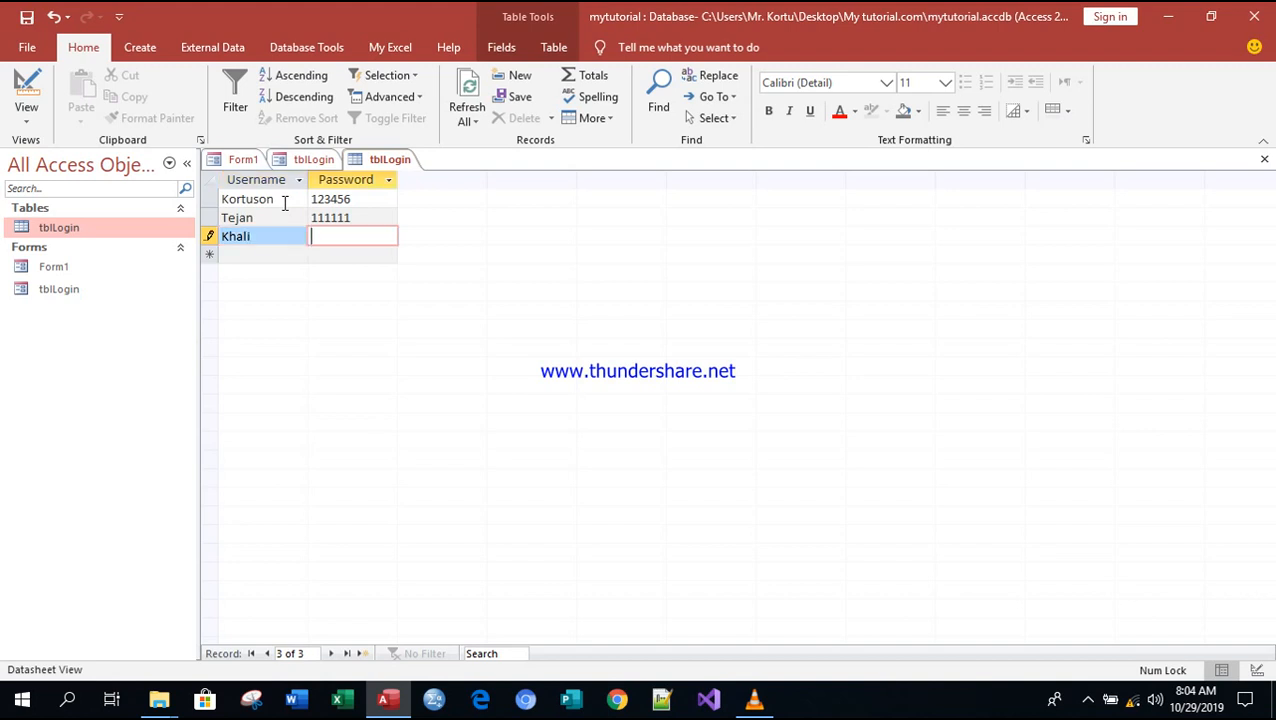
type("222222")
key("Tab")
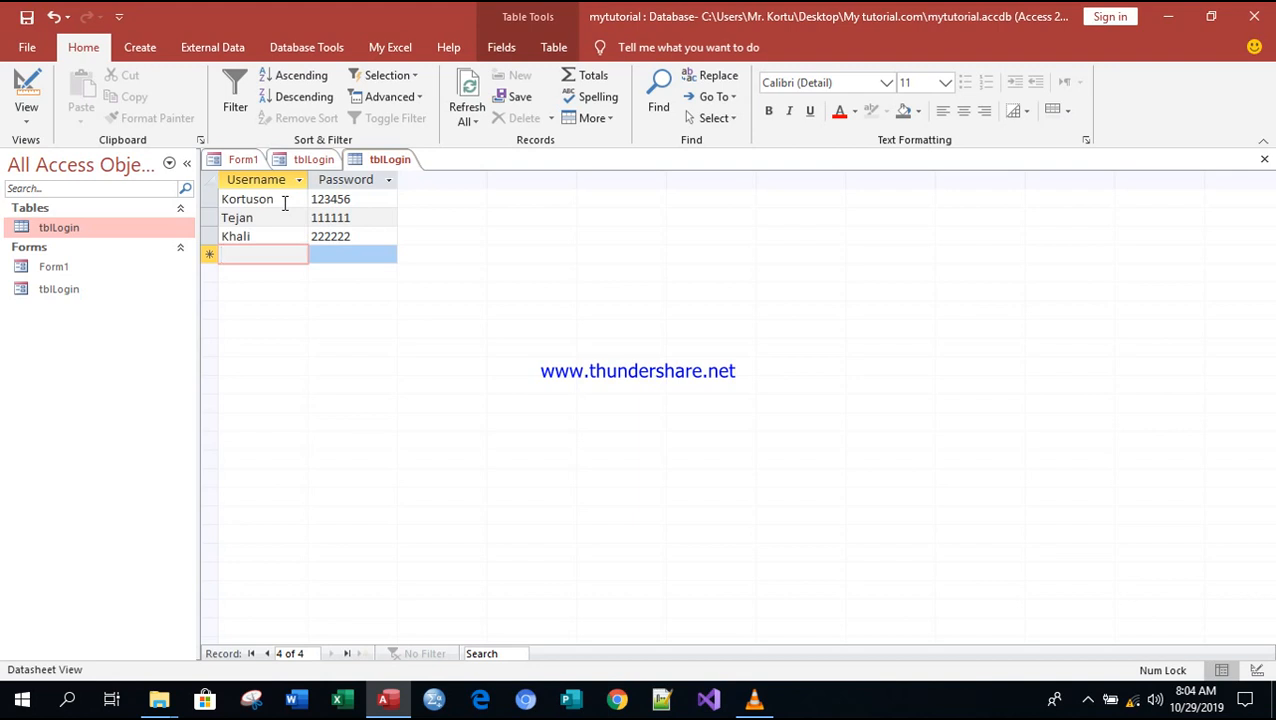
type("tam")
key("BackSpace")
key("BackSpace")
key("BackSpace")
type("Tamba")
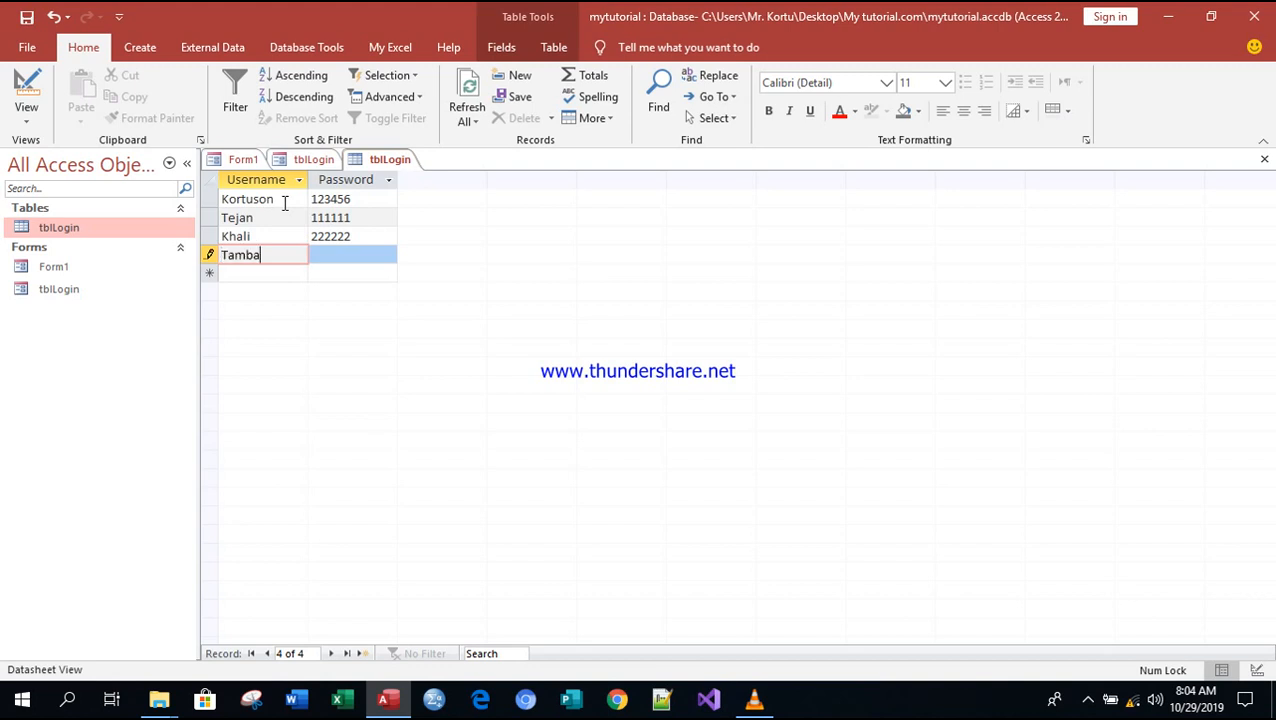
key("Tab")
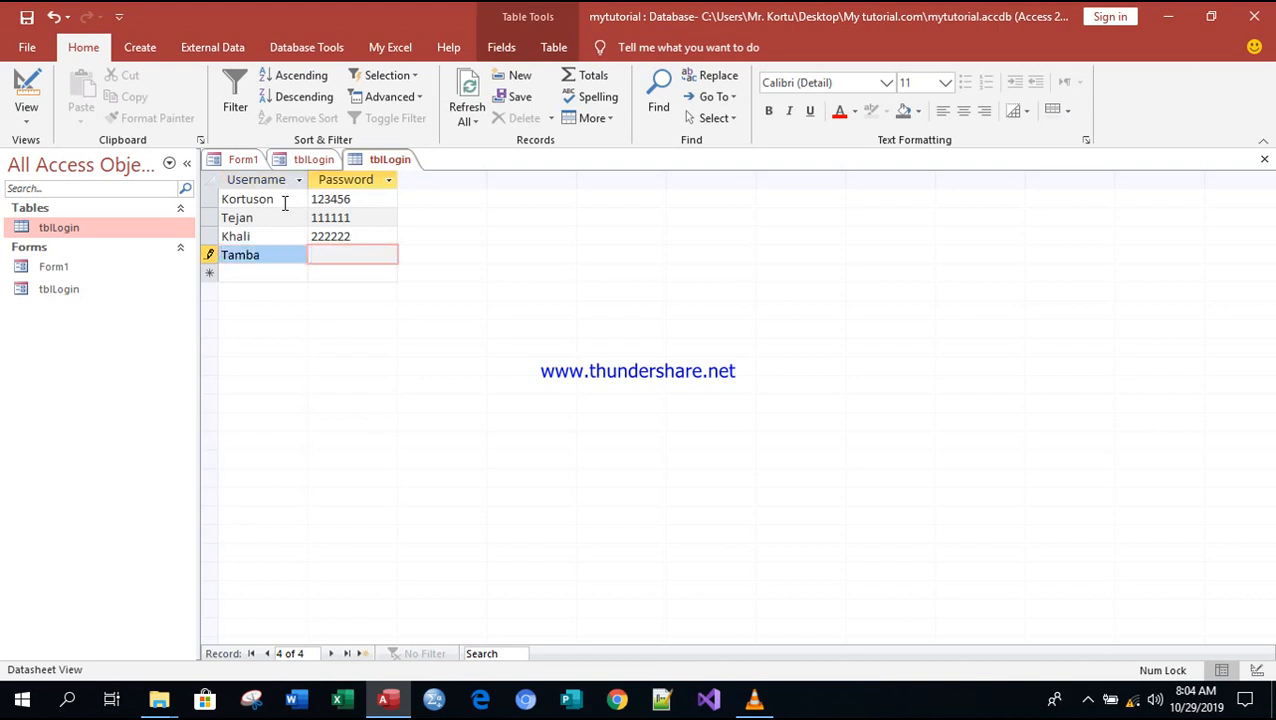
type("00")
type("1")
type("ab")
key("BackSpace")
key("BackSpace")
key("BackSpace")
key("BackSpace")
key("BackSpace")
type("002")
key("BackSpace")
type("1")
key("BackSpace")
key("BackSpace")
key("BackSpace")
key("BackSpace")
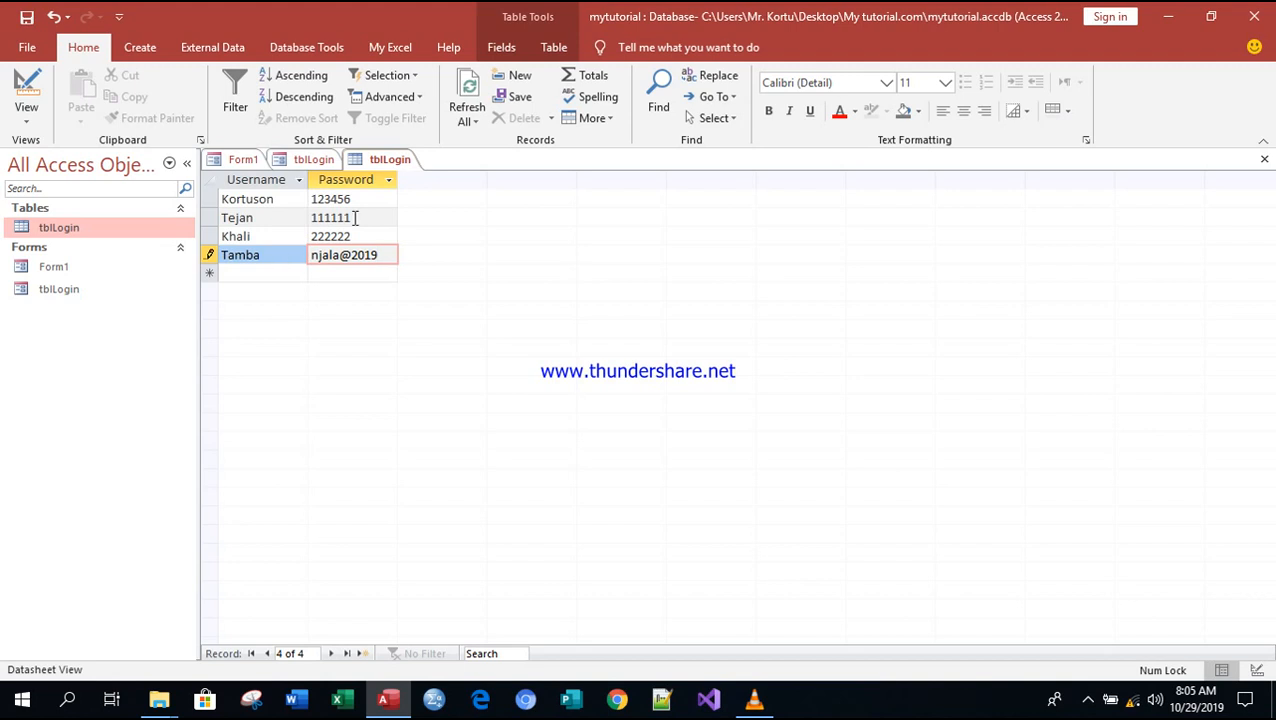
left_click(264, 276)
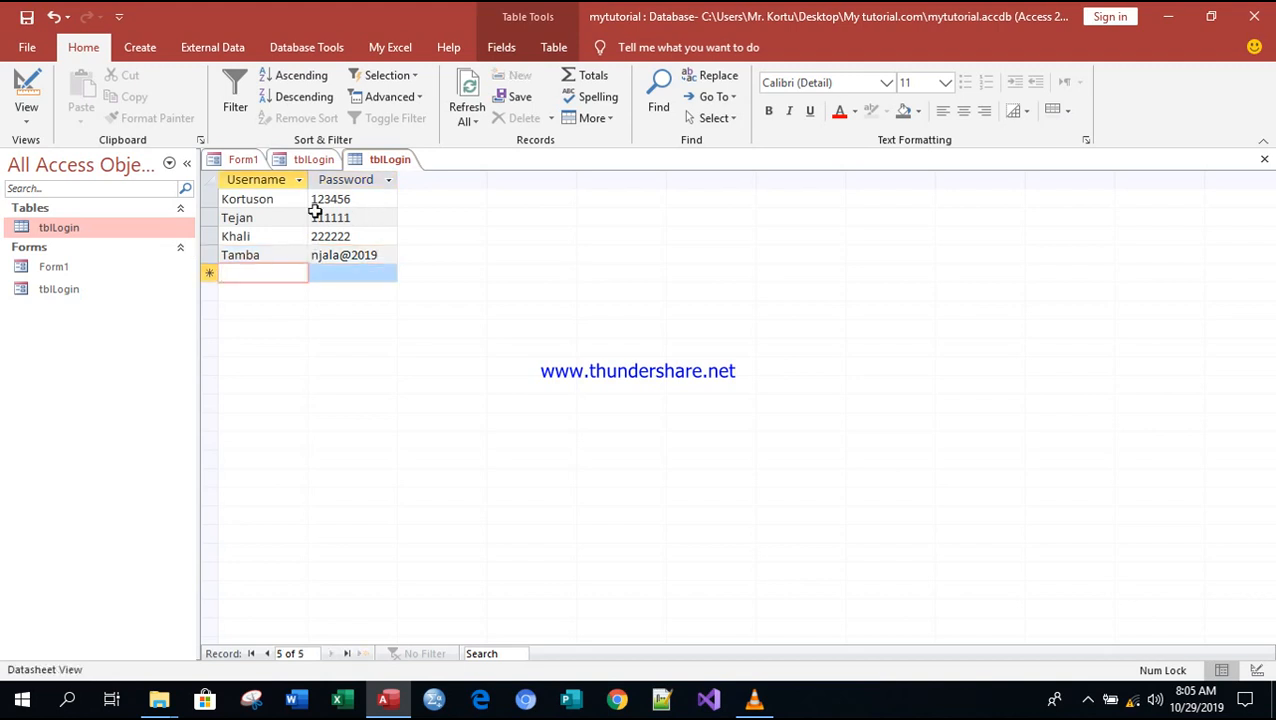
- Save and close the tblLogin table, then reopen it to verify the four user records
right_click(387, 160)
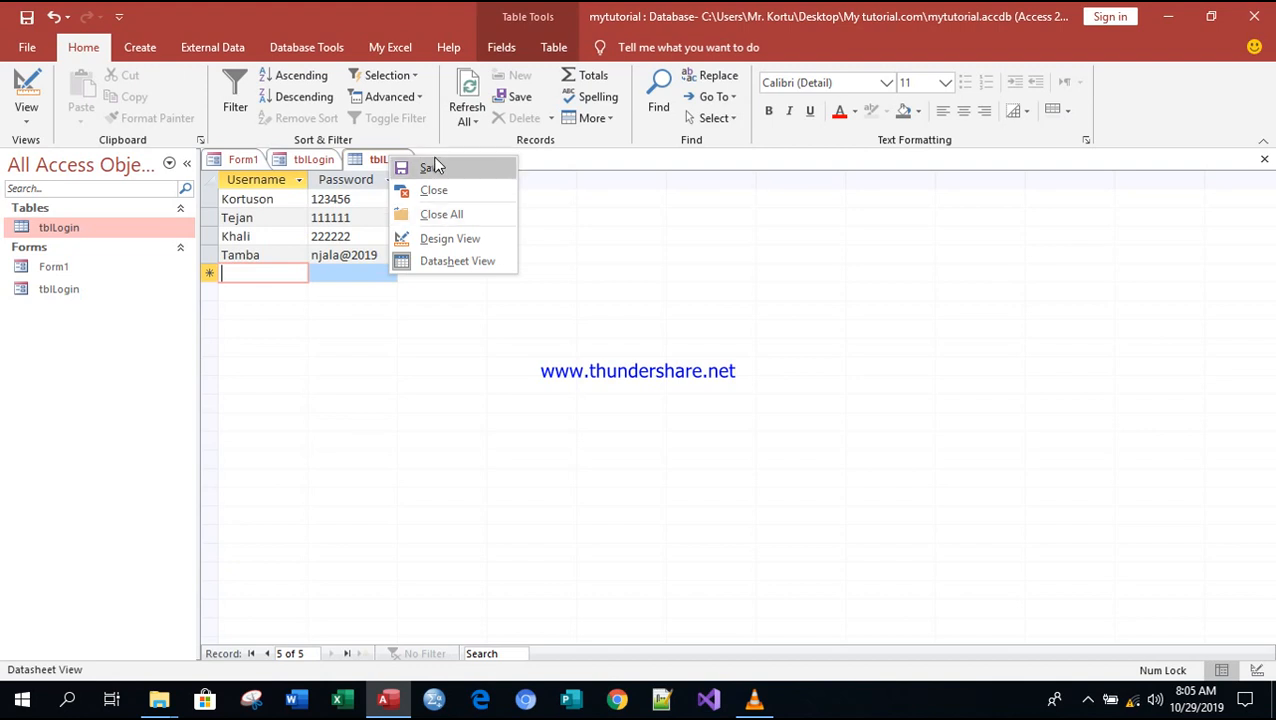
left_click(433, 170)
right_click(375, 160)
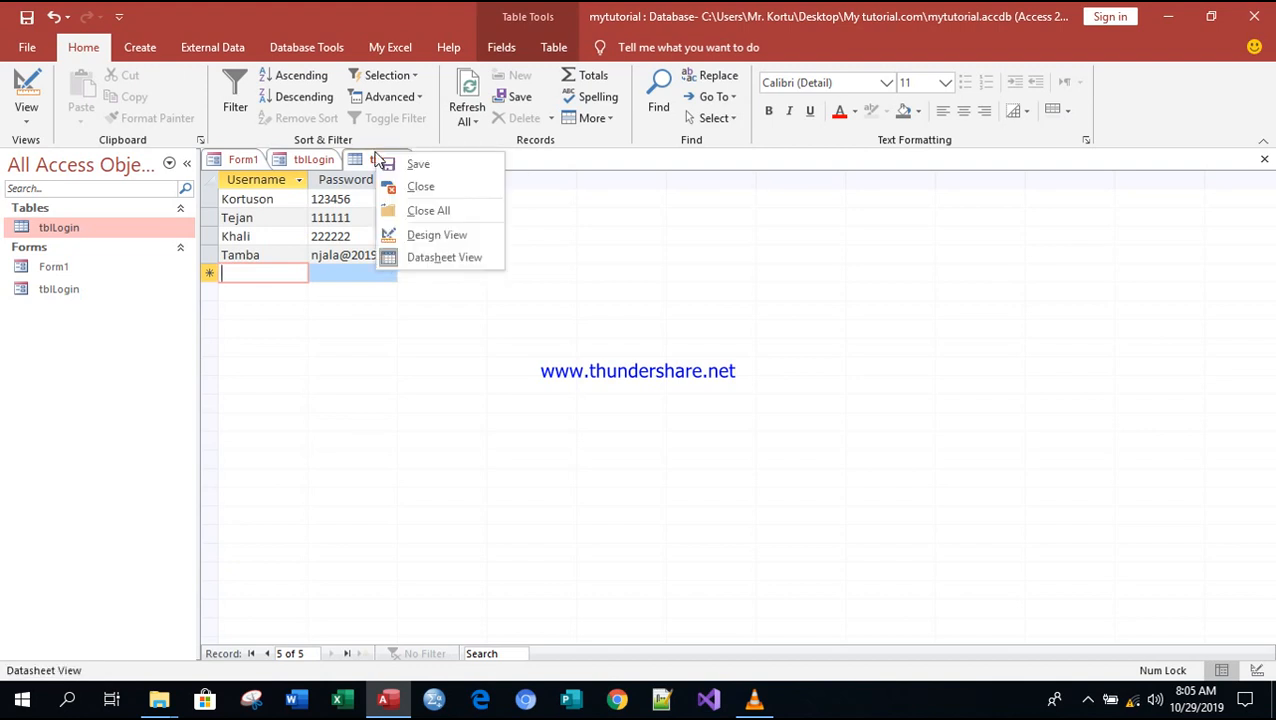
left_click(422, 188)
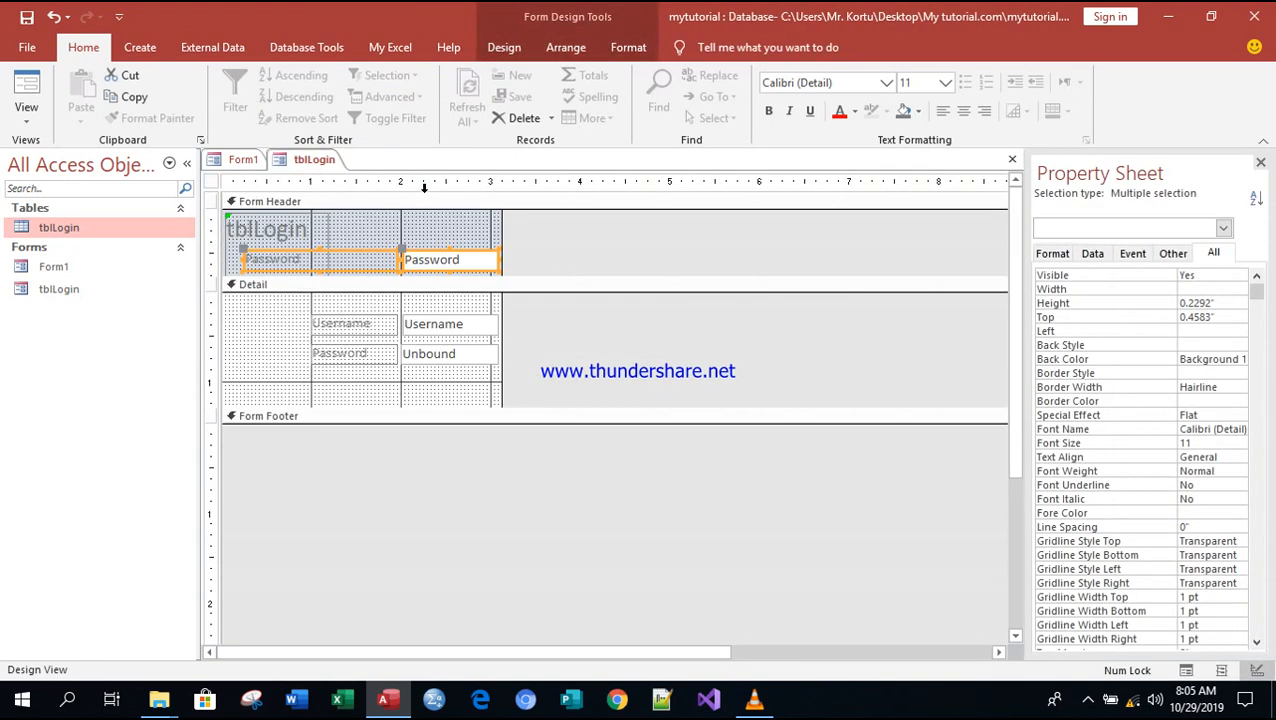
double_click(100, 220)
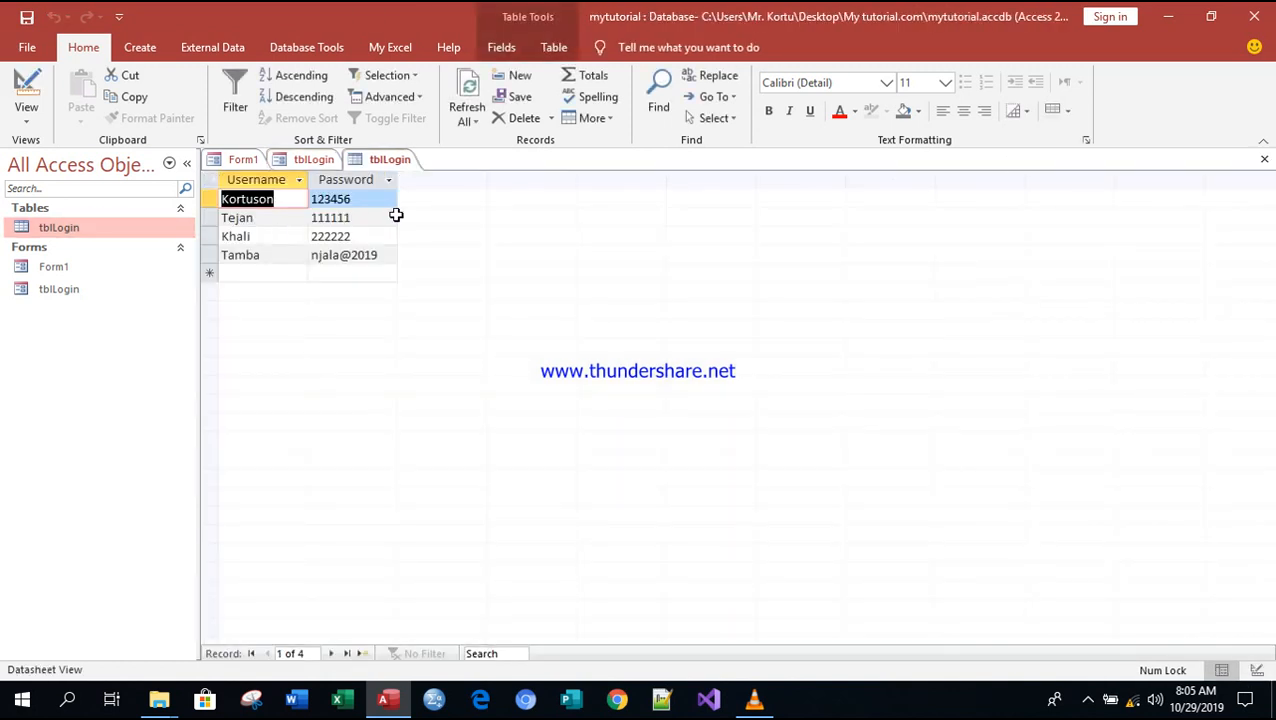
- Close the tblLogin table and switch the tblLogin login form to Form View
right_click(388, 158)
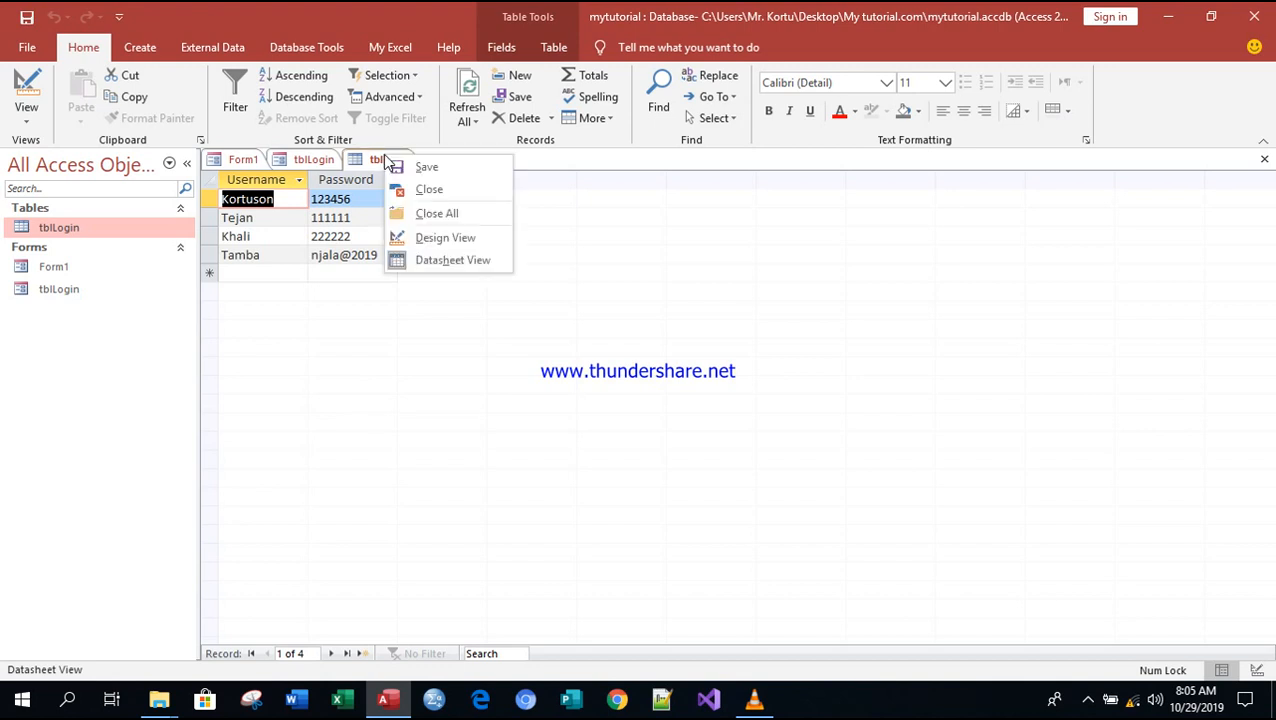
left_click(428, 189)
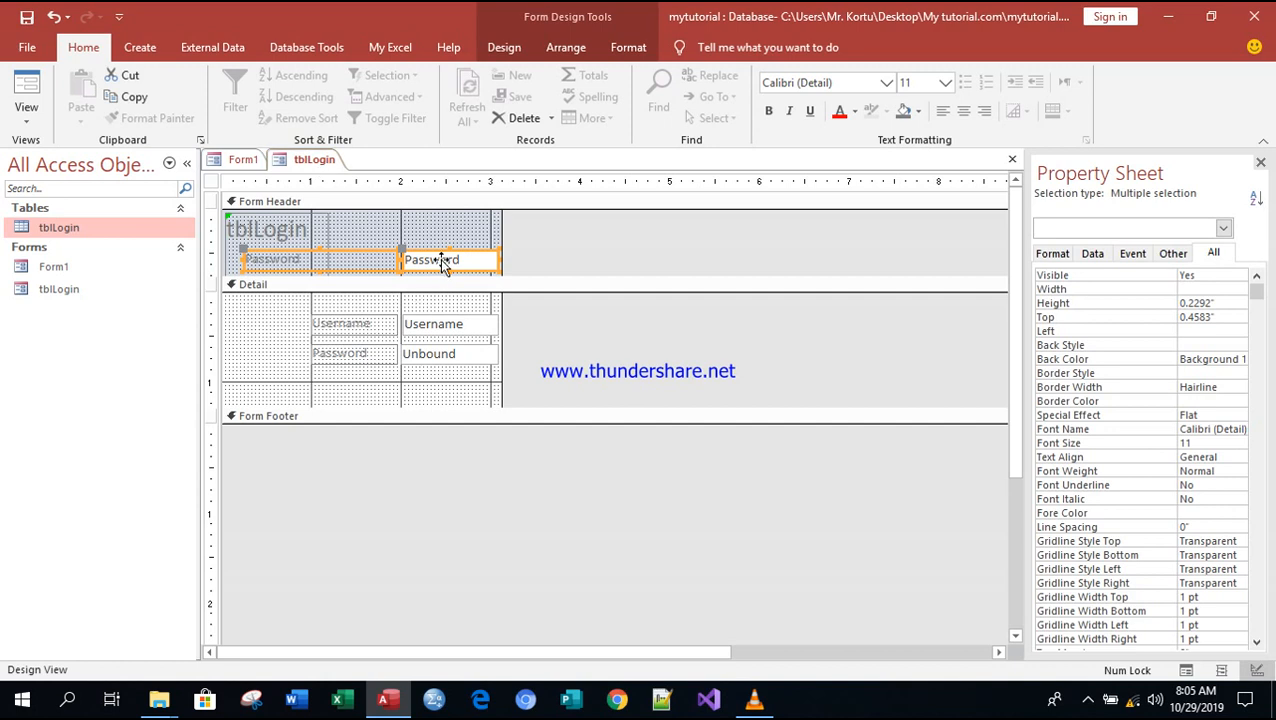
right_click(305, 163)
left_click(347, 246)
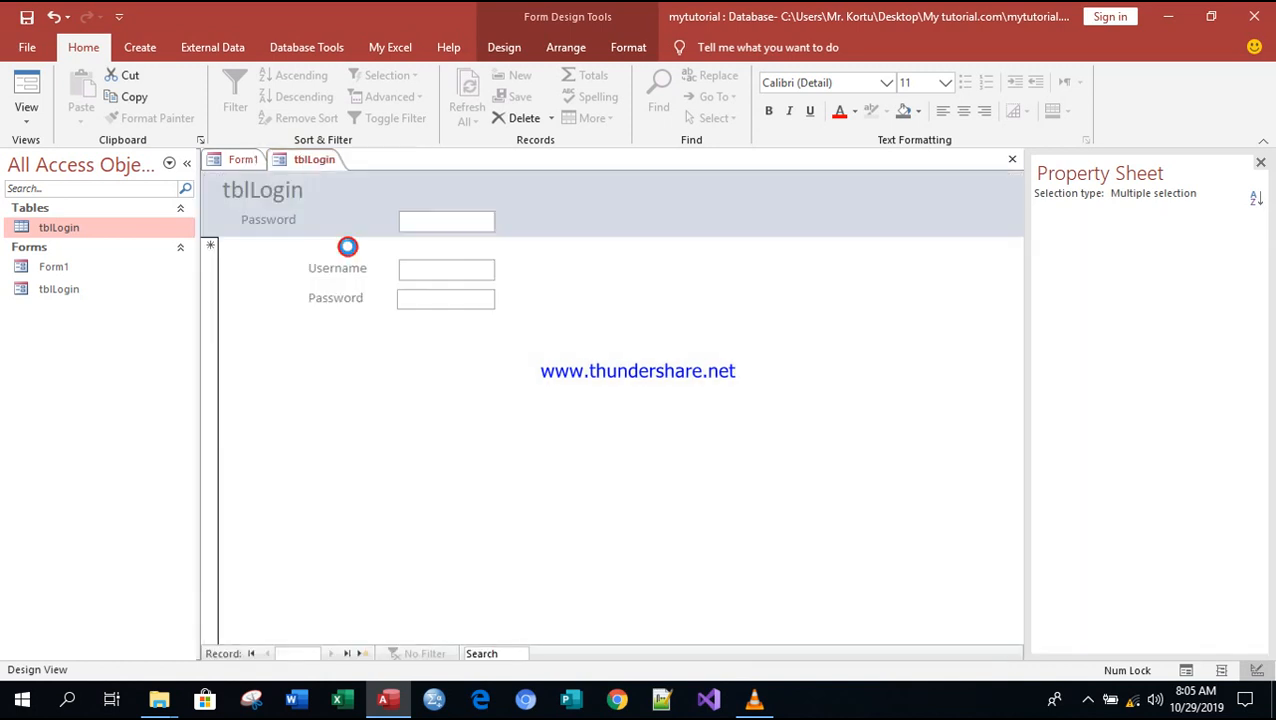
- Place the cursor in the running form's header Password box
left_click(438, 214)
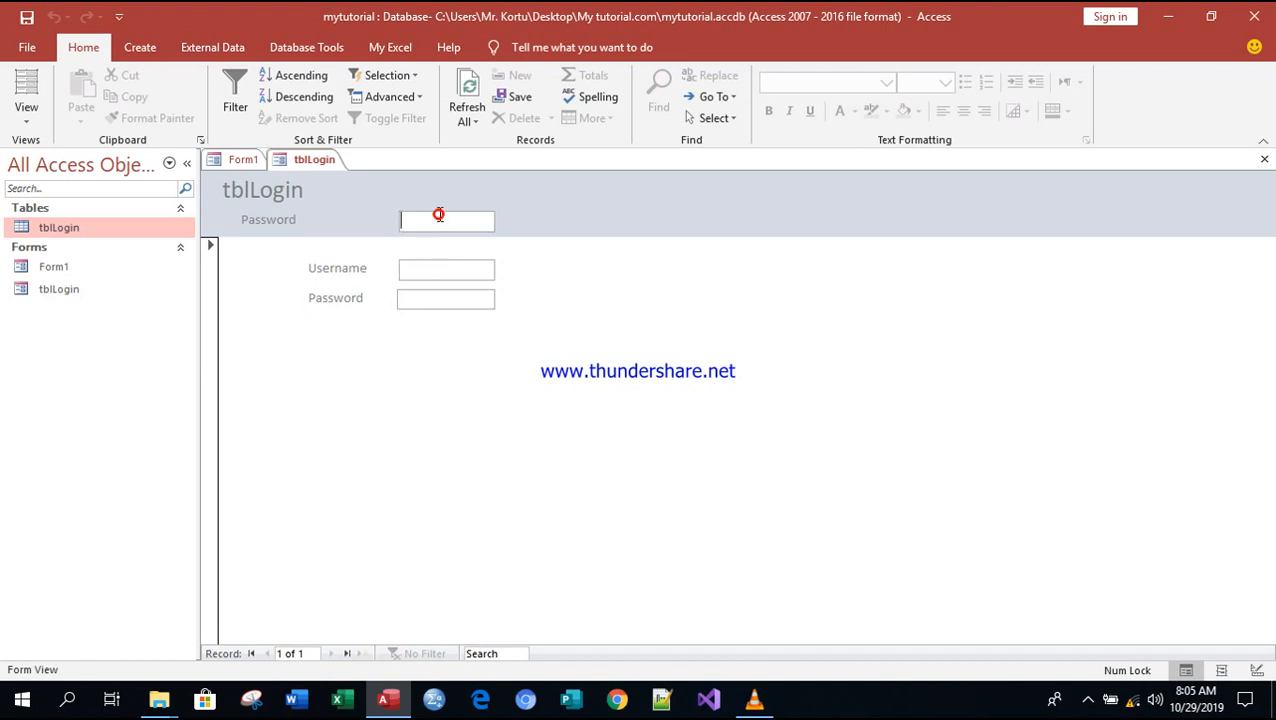
left_click(279, 217)
left_click(463, 226)
- Close the tblLogin form, choosing No to discard its unsaved changes
right_click(301, 162)
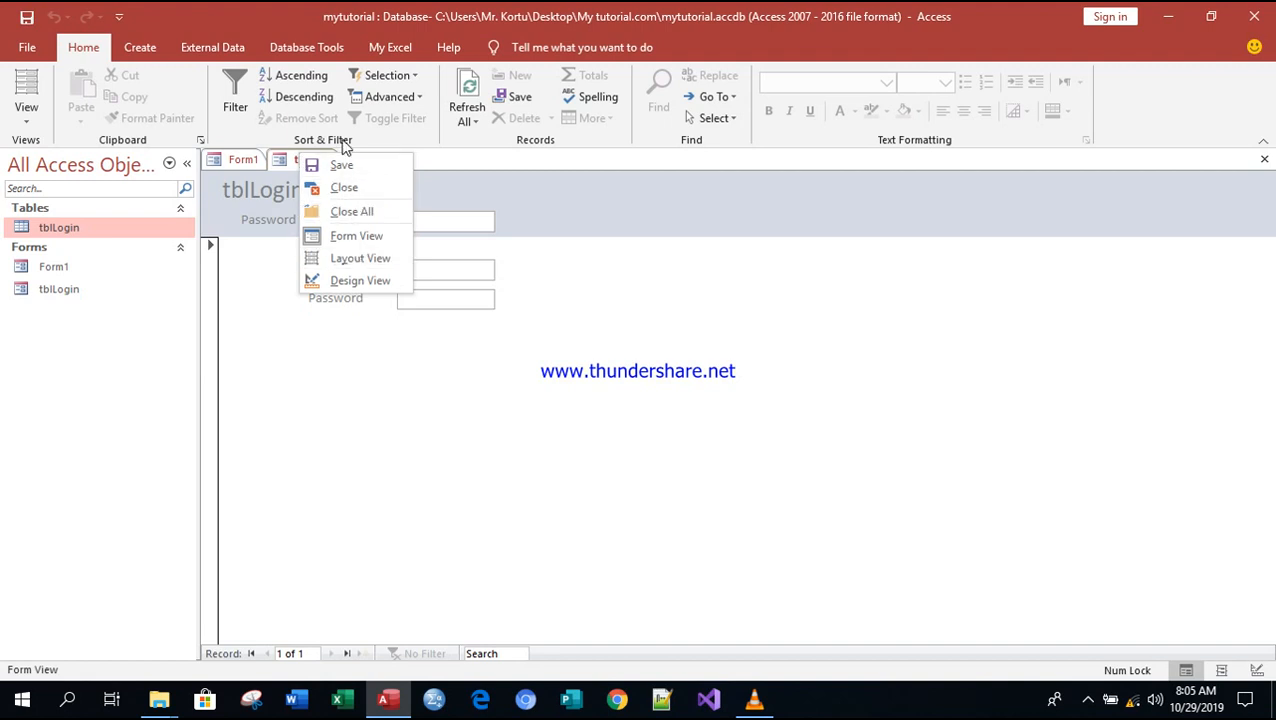
left_click(345, 189)
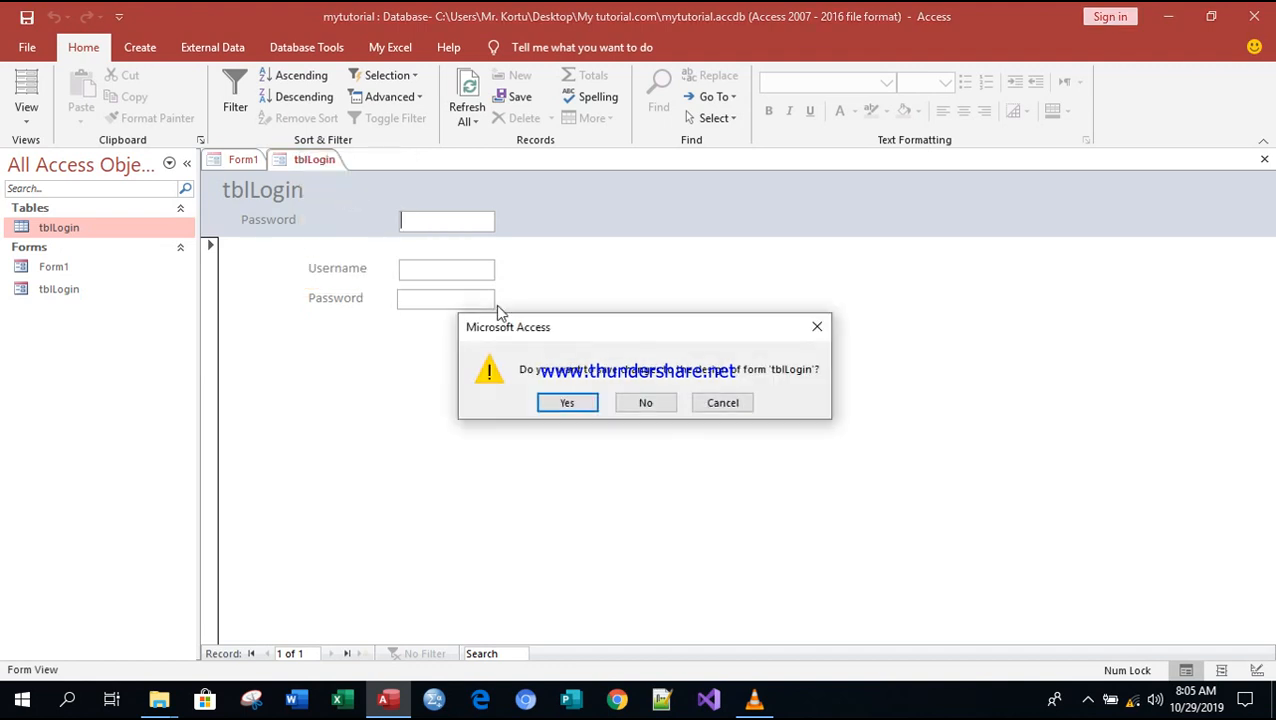
left_click(647, 402)
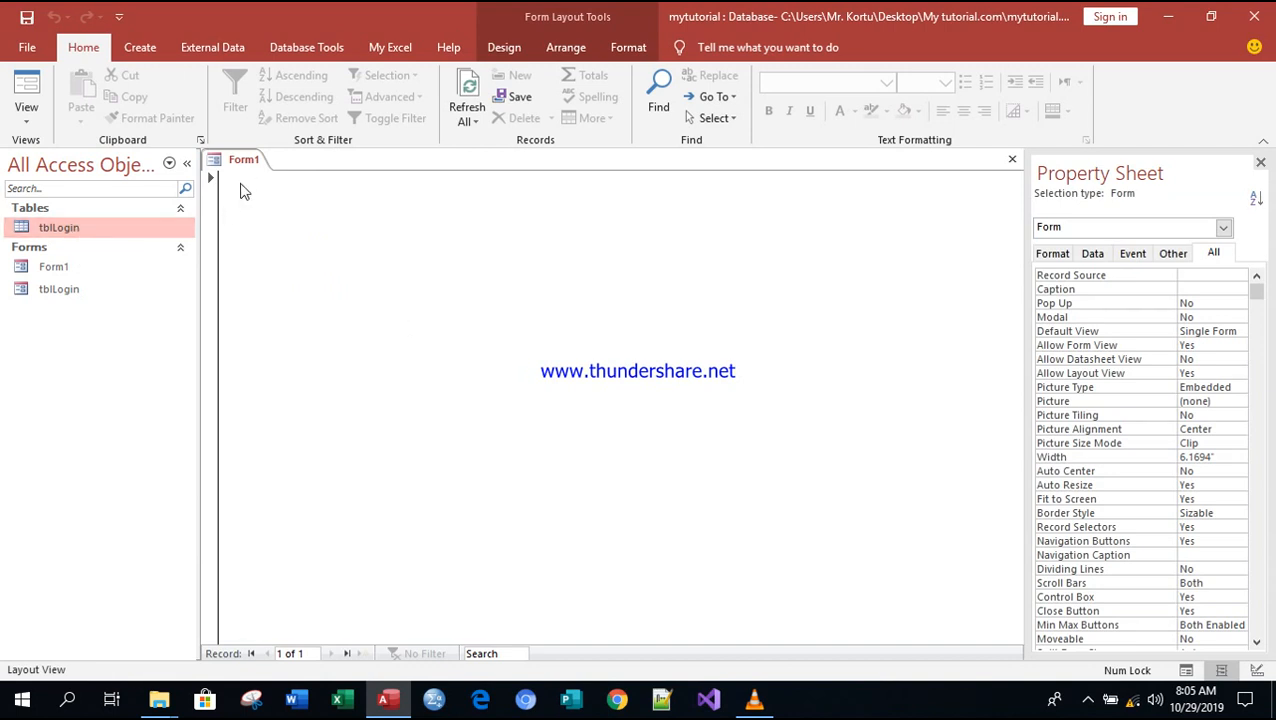
- Close the open Form1 so no objects remain open
left_click(74, 290)
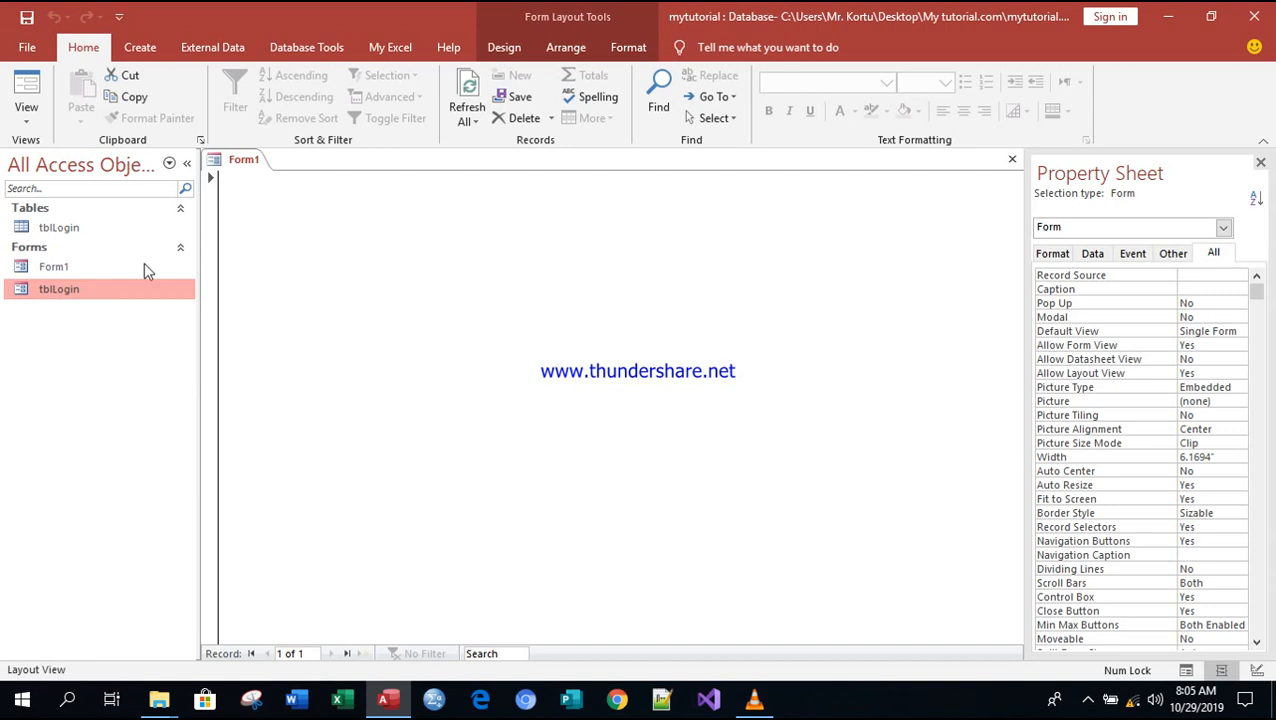
right_click(243, 160)
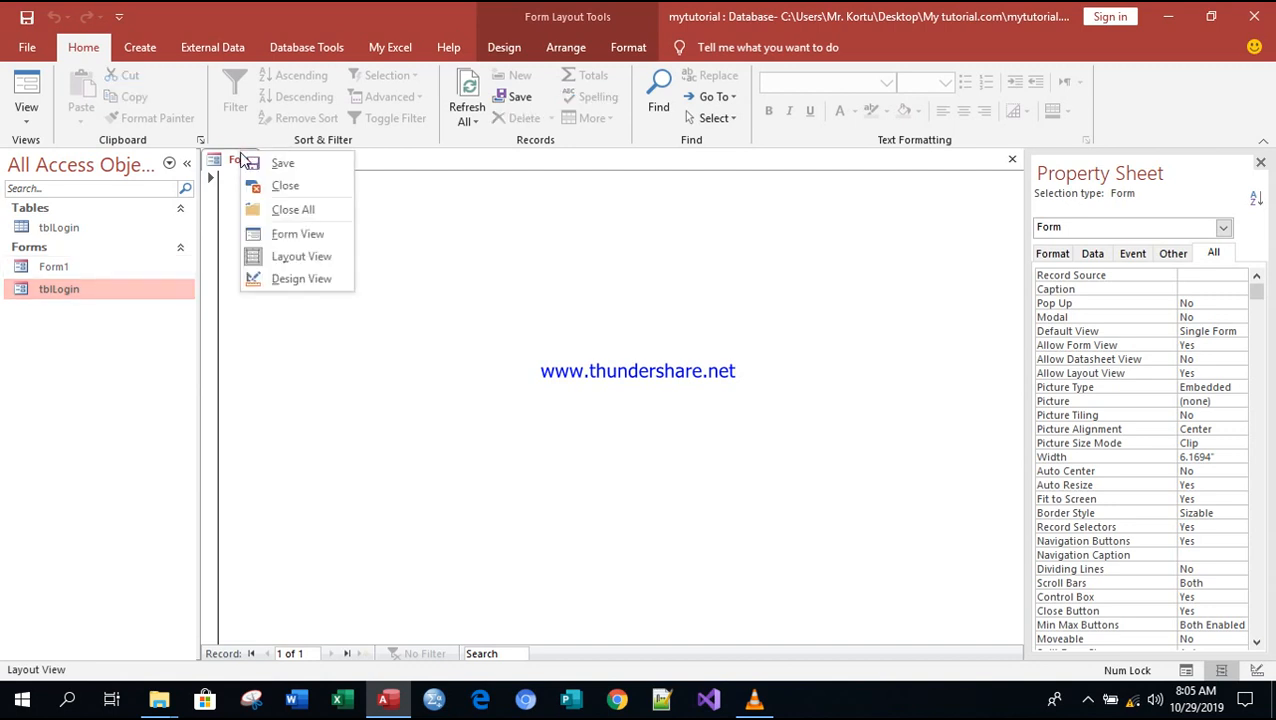
left_click(287, 187)
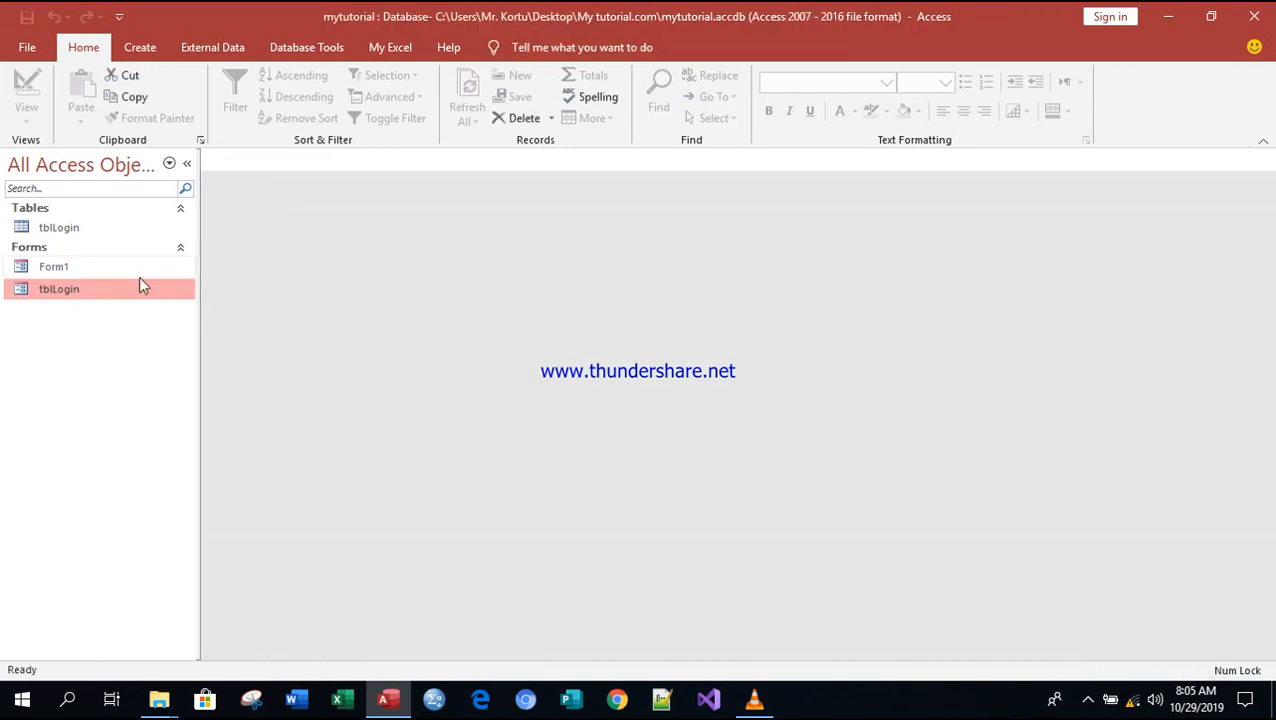
- Delete the tblLogin form from the Forms list and confirm the permanent deletion
right_click(112, 291)
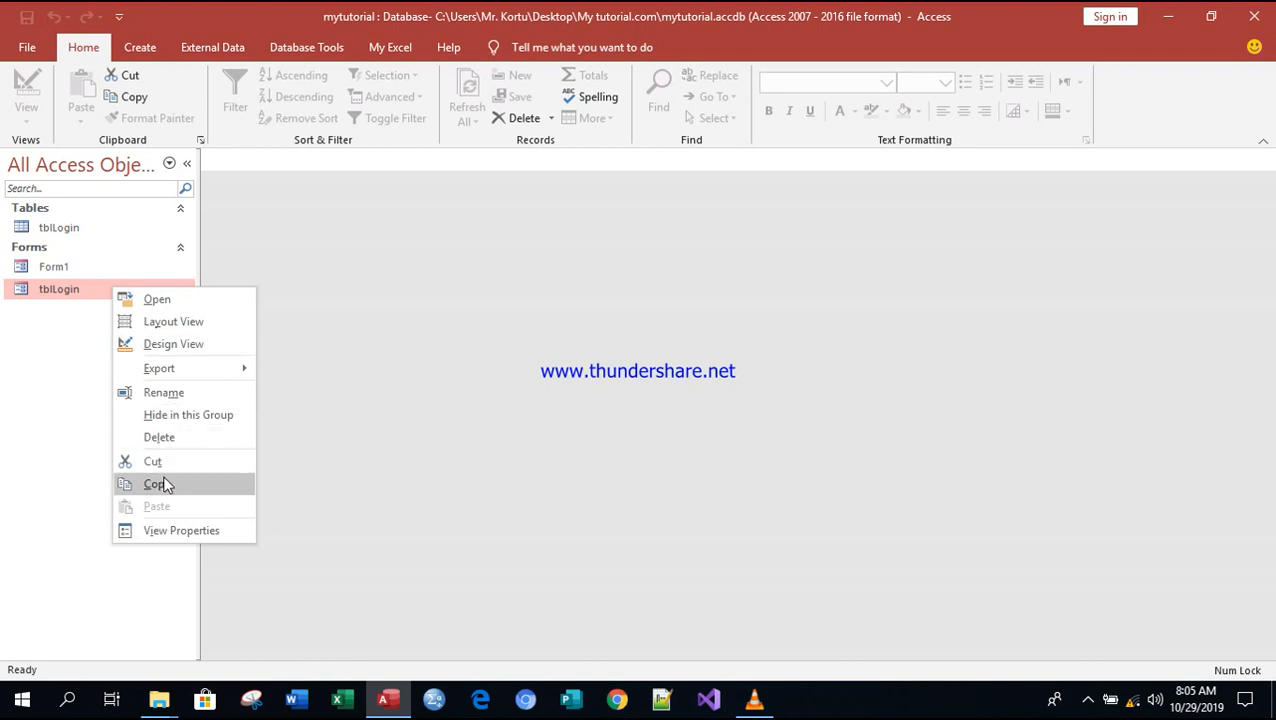
left_click(160, 438)
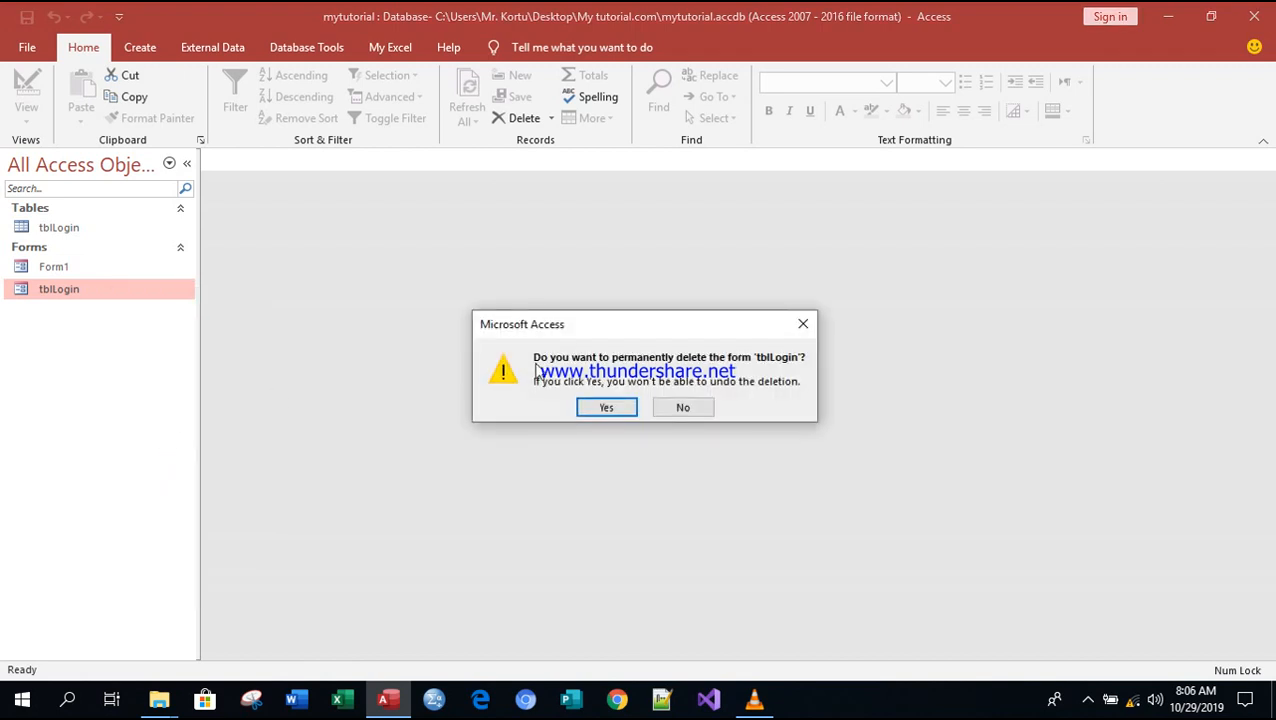
left_click(612, 410)
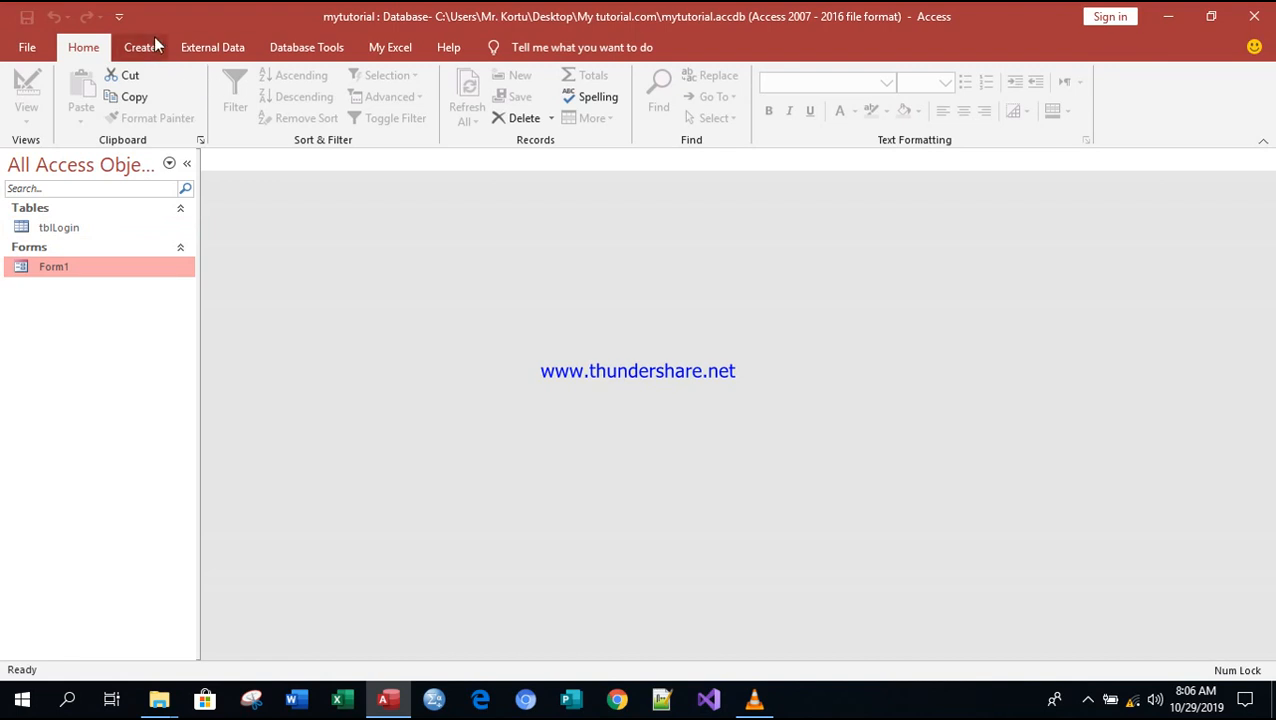
- Reopen the tblLogin table's records and Form1
left_click(60, 229)
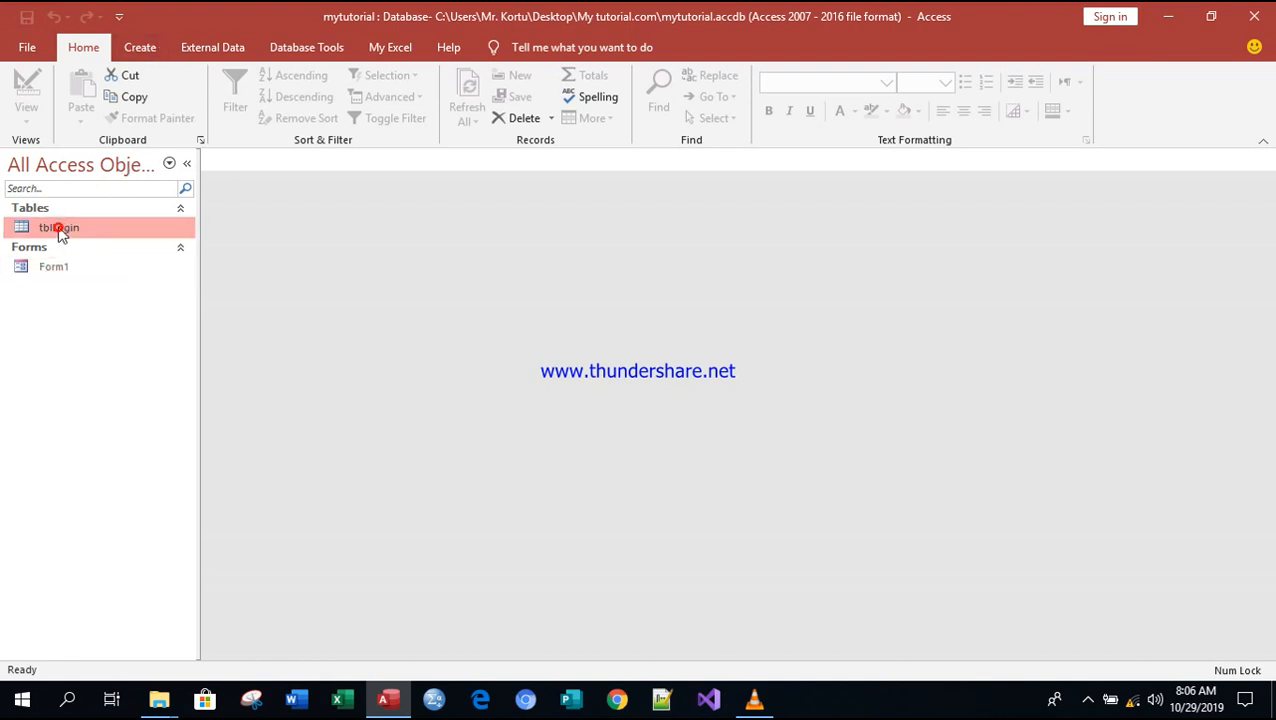
double_click(60, 228)
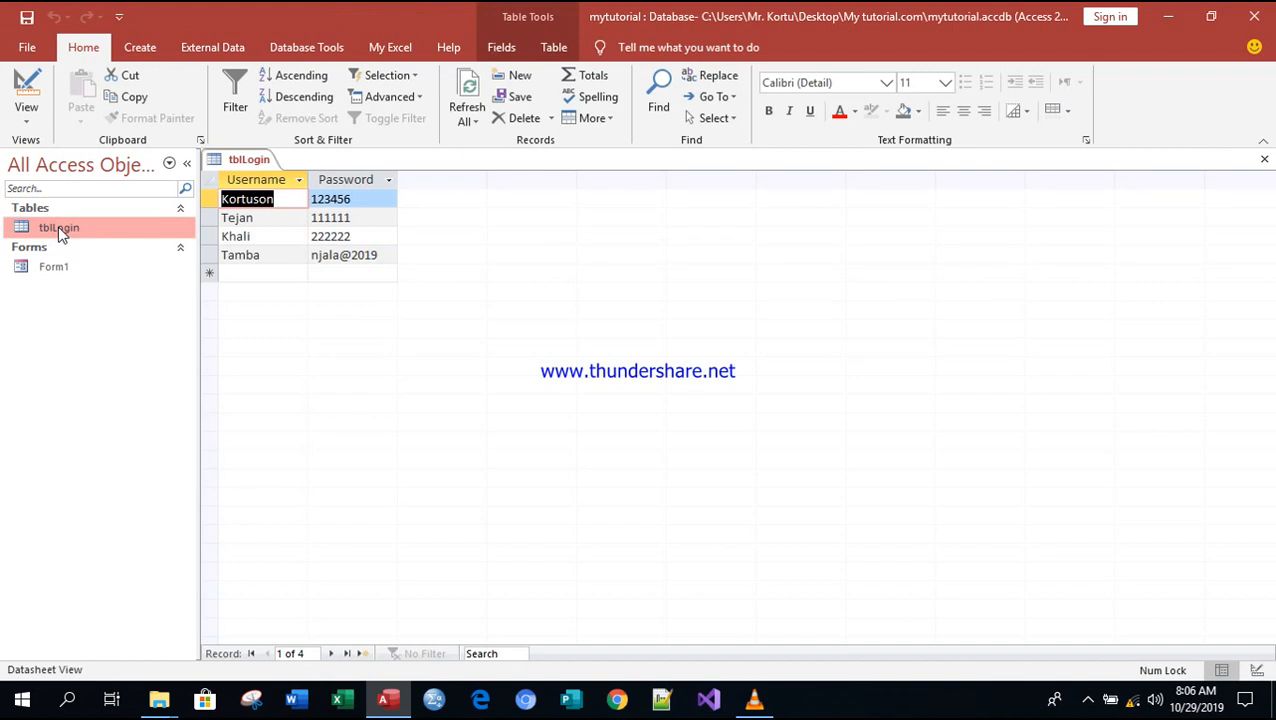
double_click(55, 267)
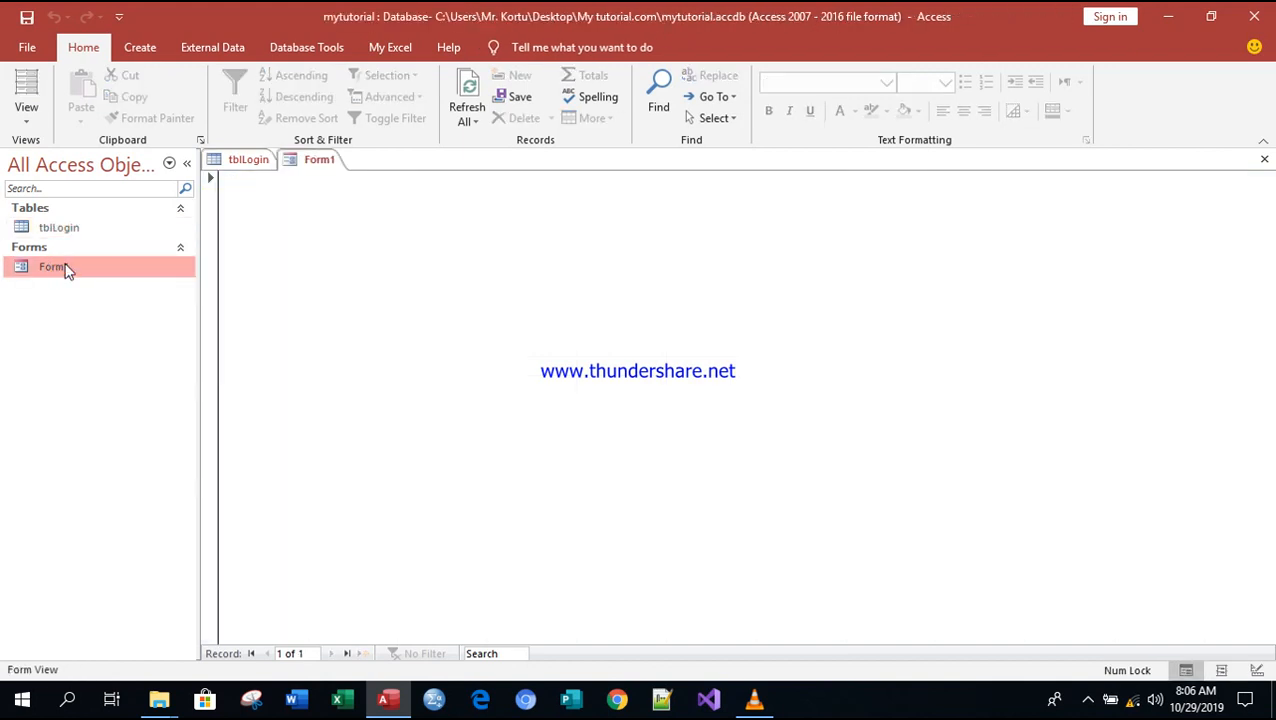
- Build a Columnar form with Username and Password via Form Wizard, opening it in Design View
left_click(146, 50)
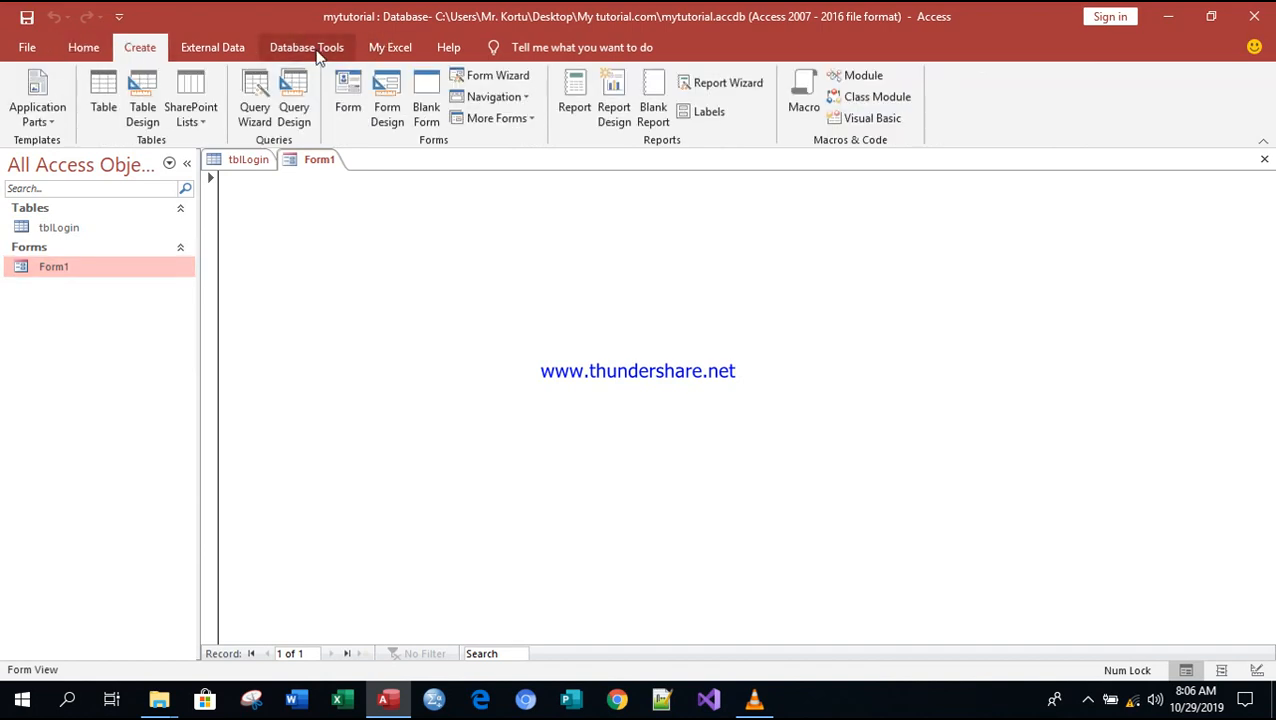
left_click(490, 76)
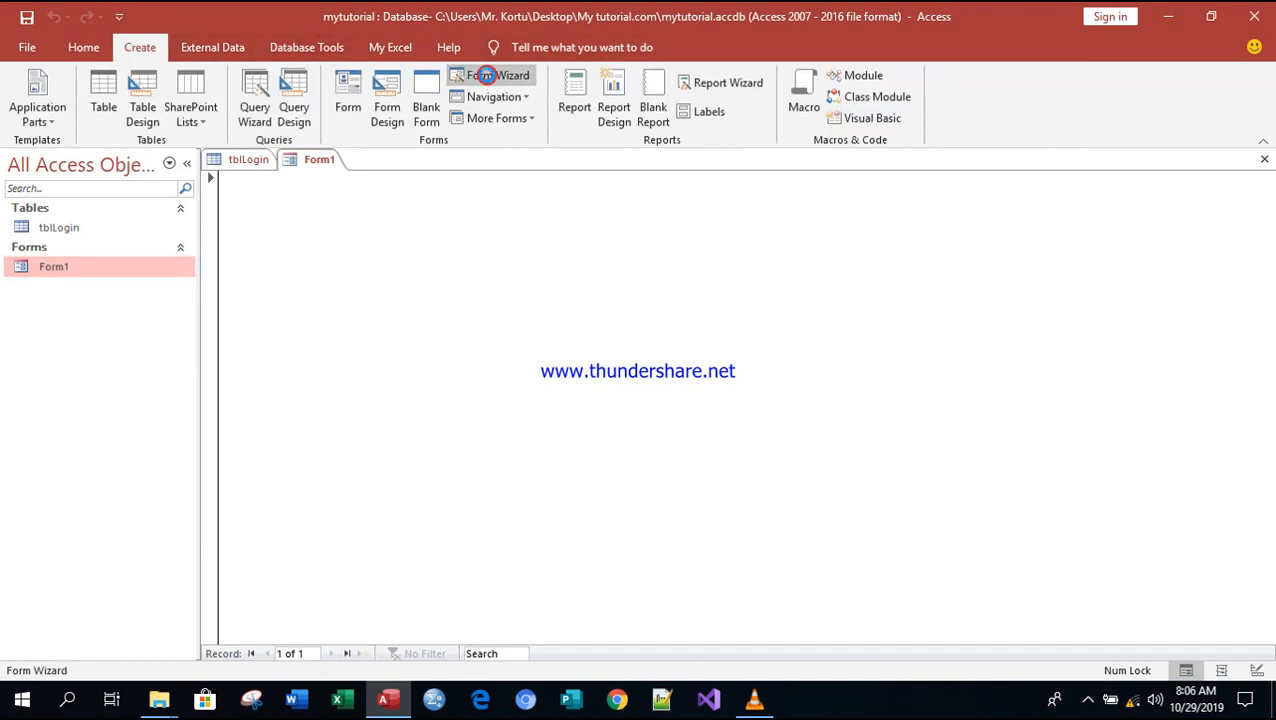
left_click(606, 324)
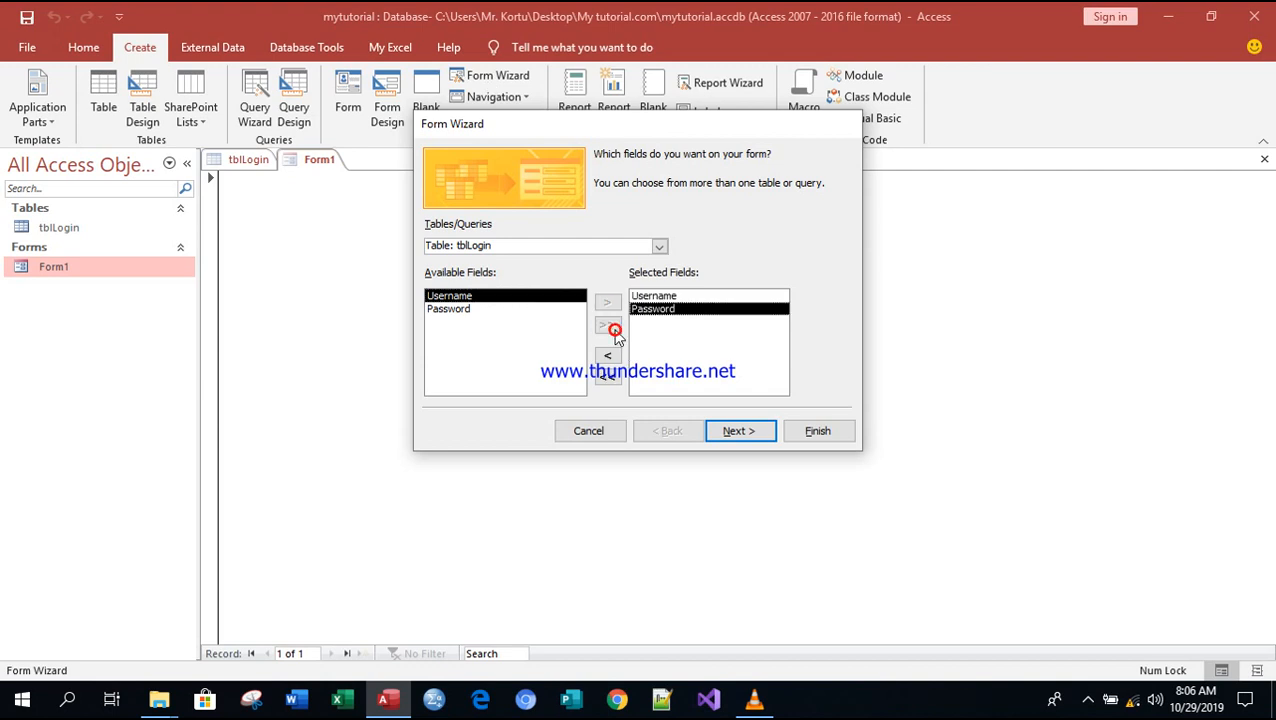
left_click(740, 431)
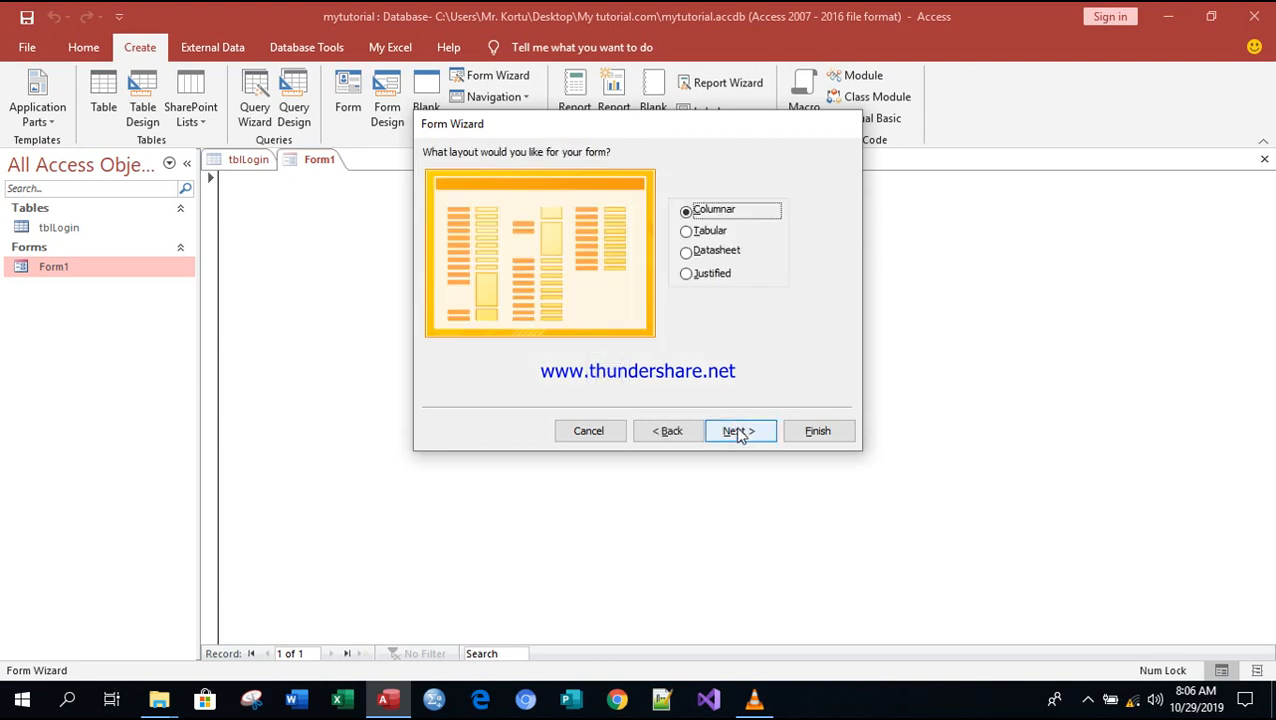
left_click(734, 433)
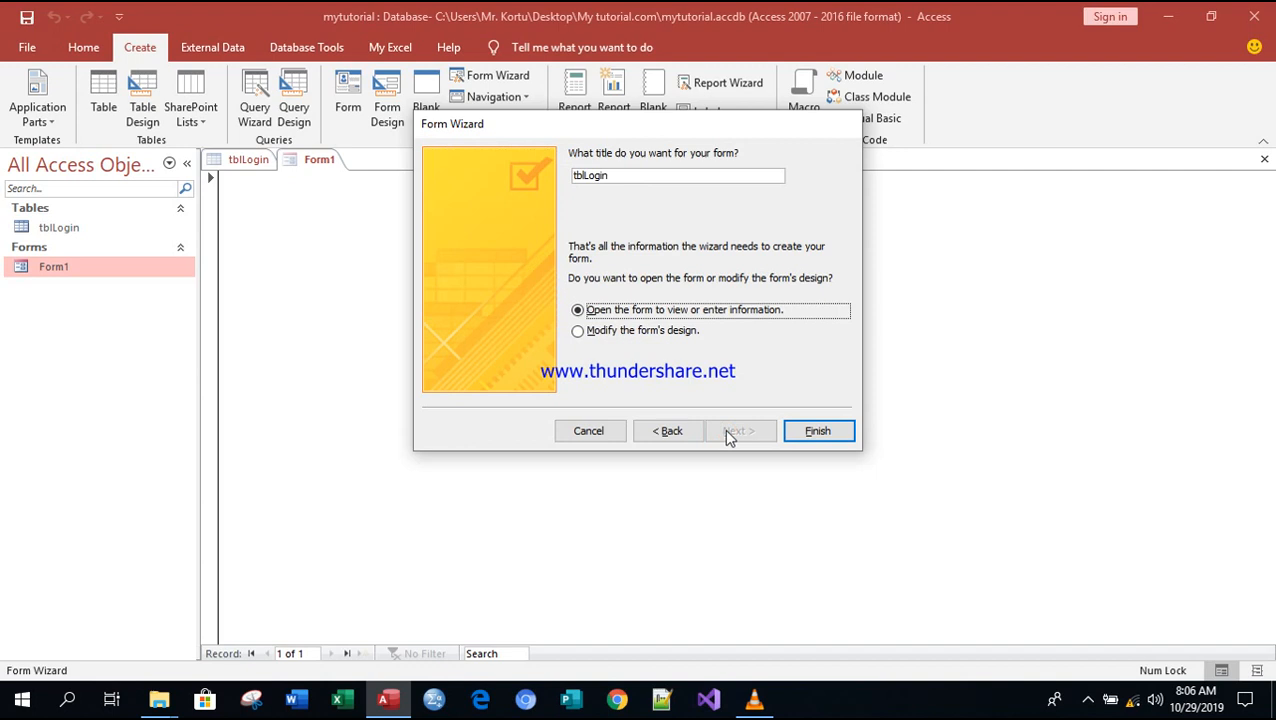
left_click(580, 331)
left_click(817, 431)
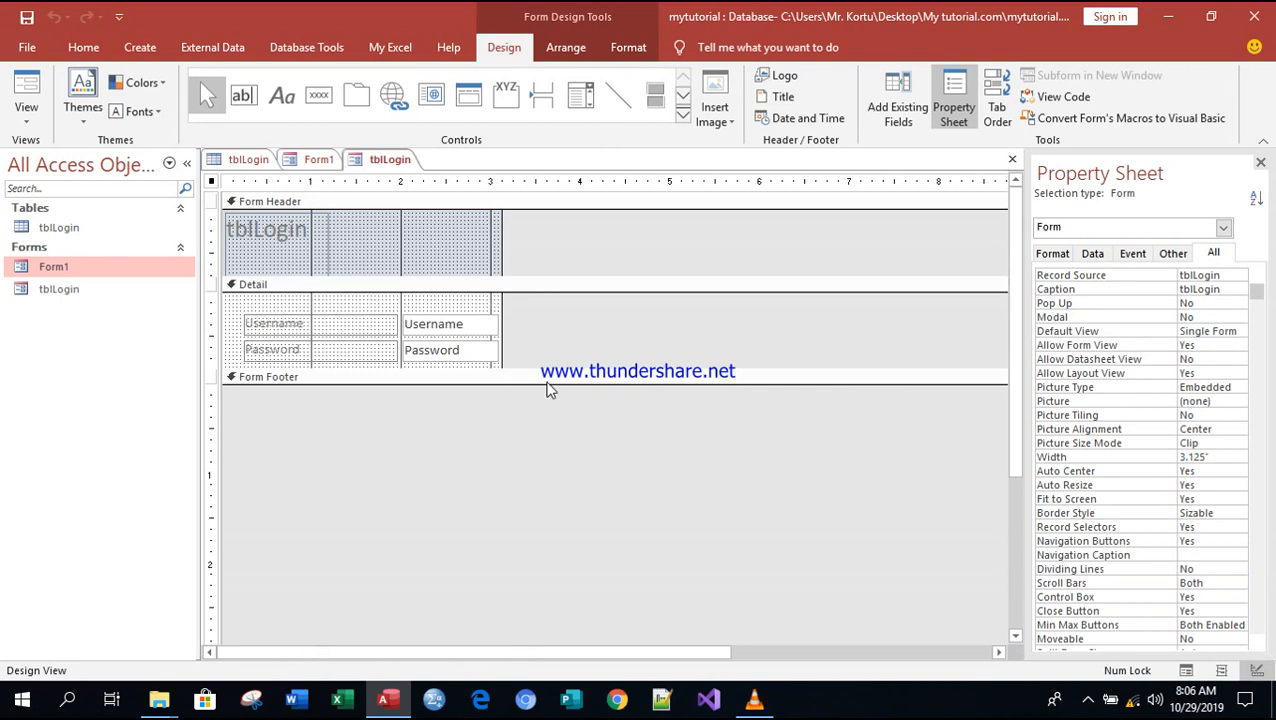
- Widen the form to about 3.67 inches, deepen Detail, and drag the Password controls into the header
left_click_drag(502, 257, 550, 257)
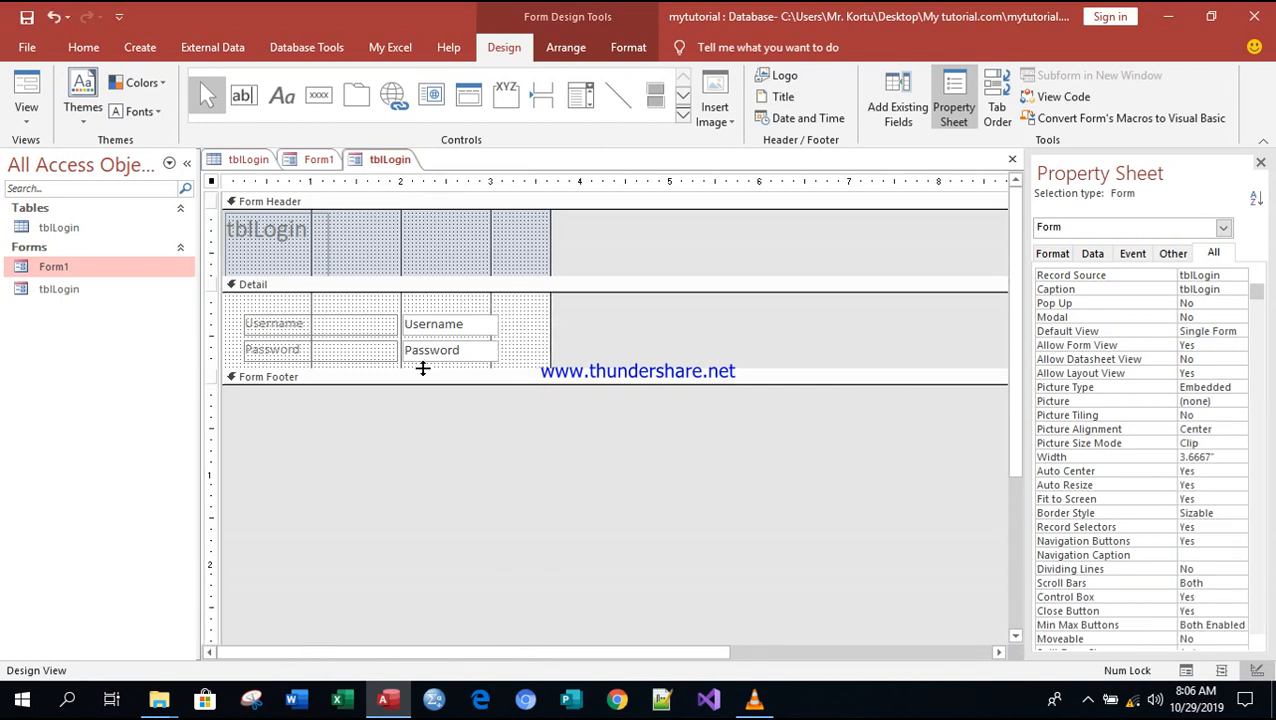
left_click_drag(421, 369, 418, 430)
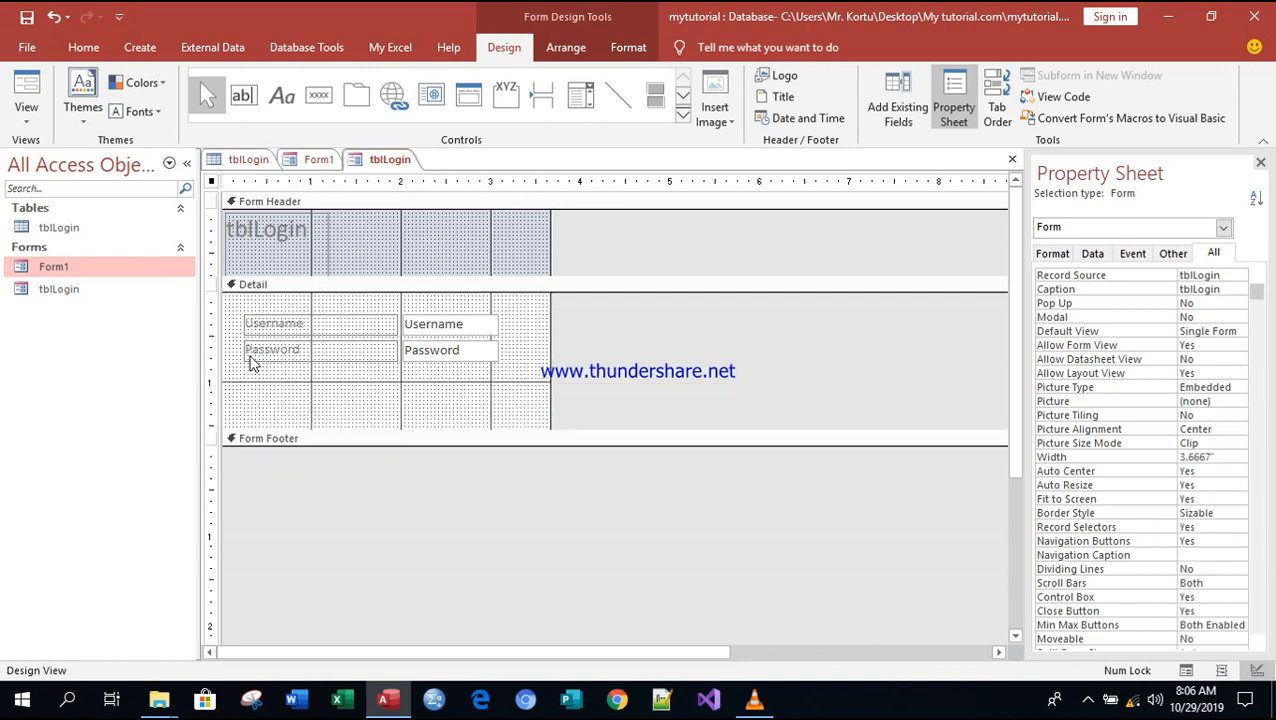
left_click_drag(240, 345, 473, 260)
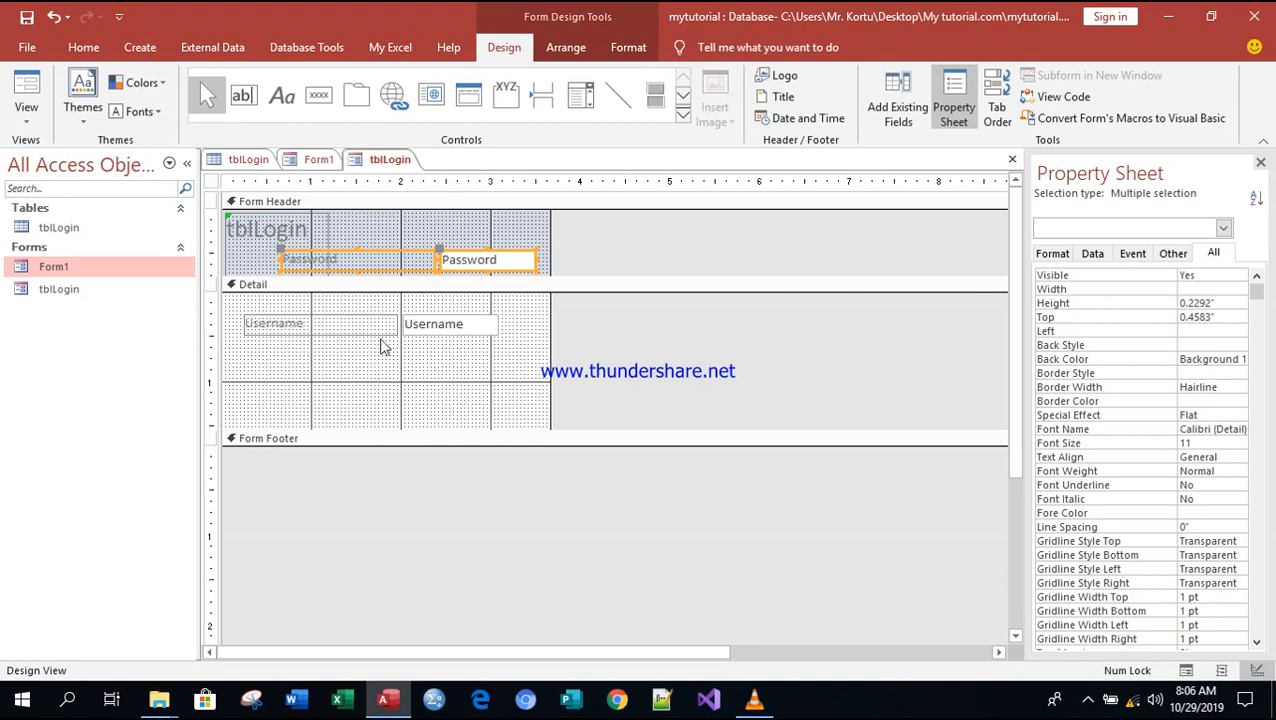
- Draw a new unbound text box below Username and name it txtPassword
left_click(247, 94)
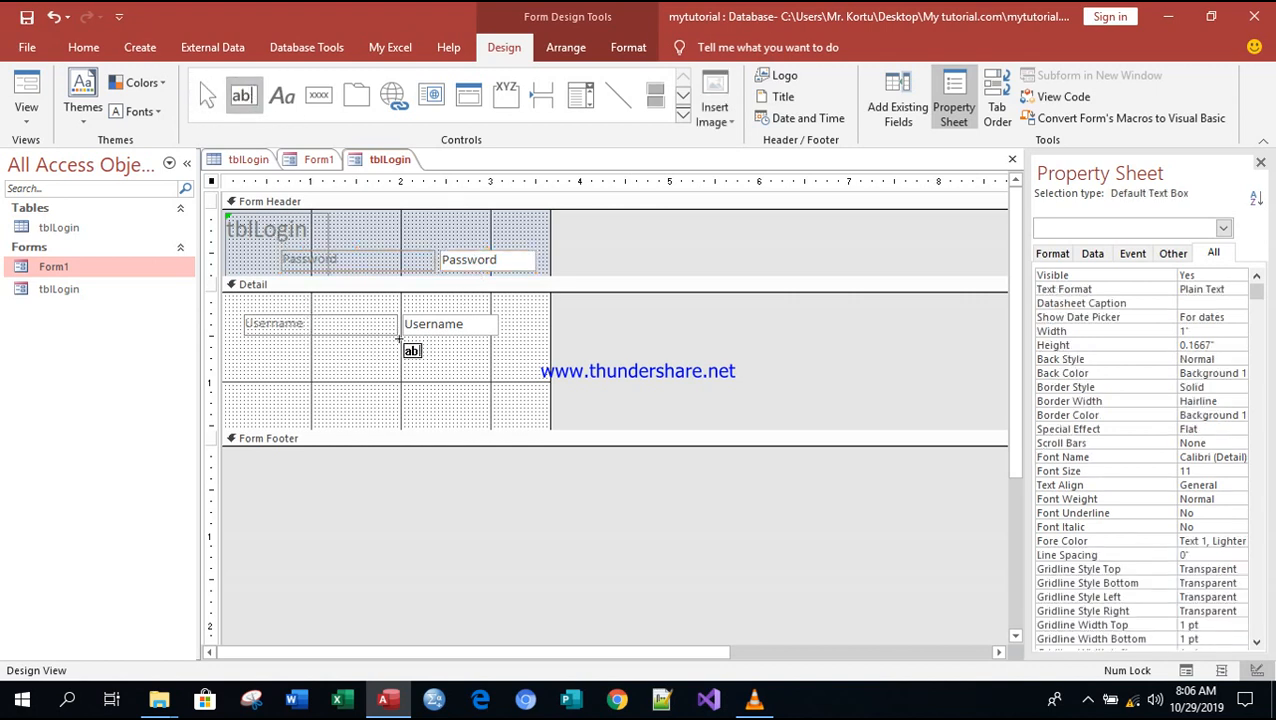
left_click_drag(402, 343, 500, 358)
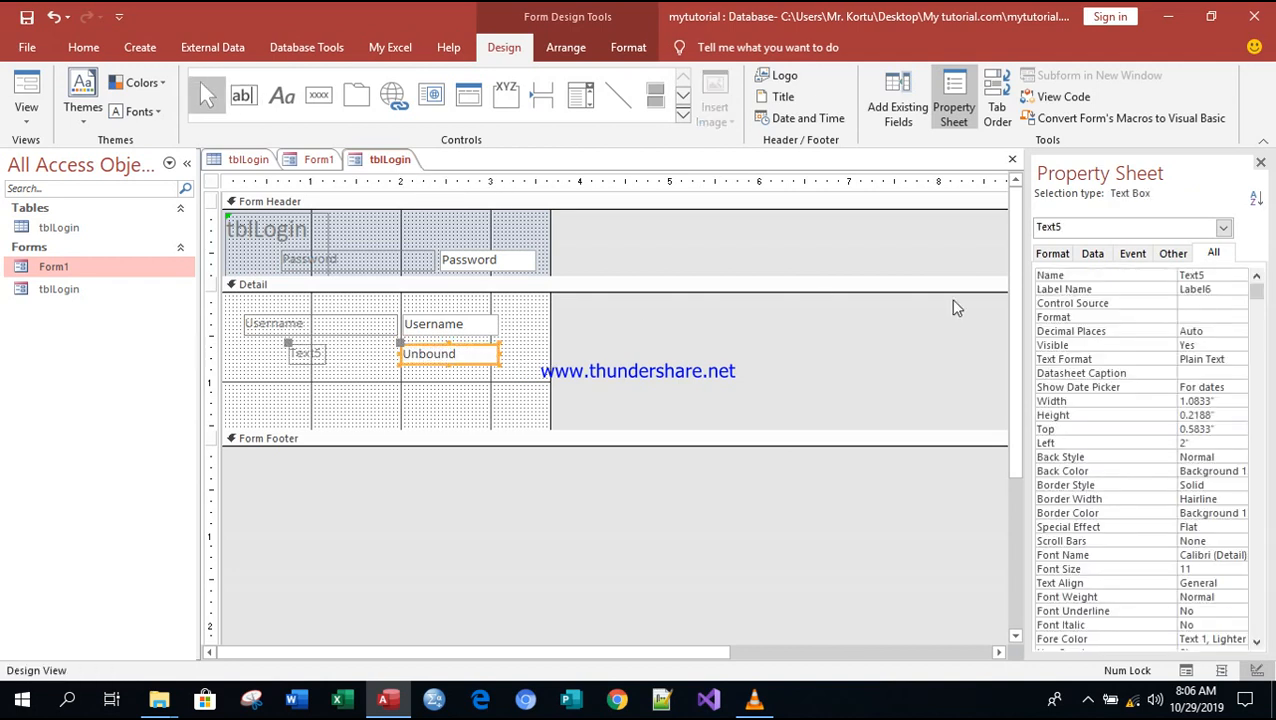
left_click(1207, 280)
key("BackSpace")
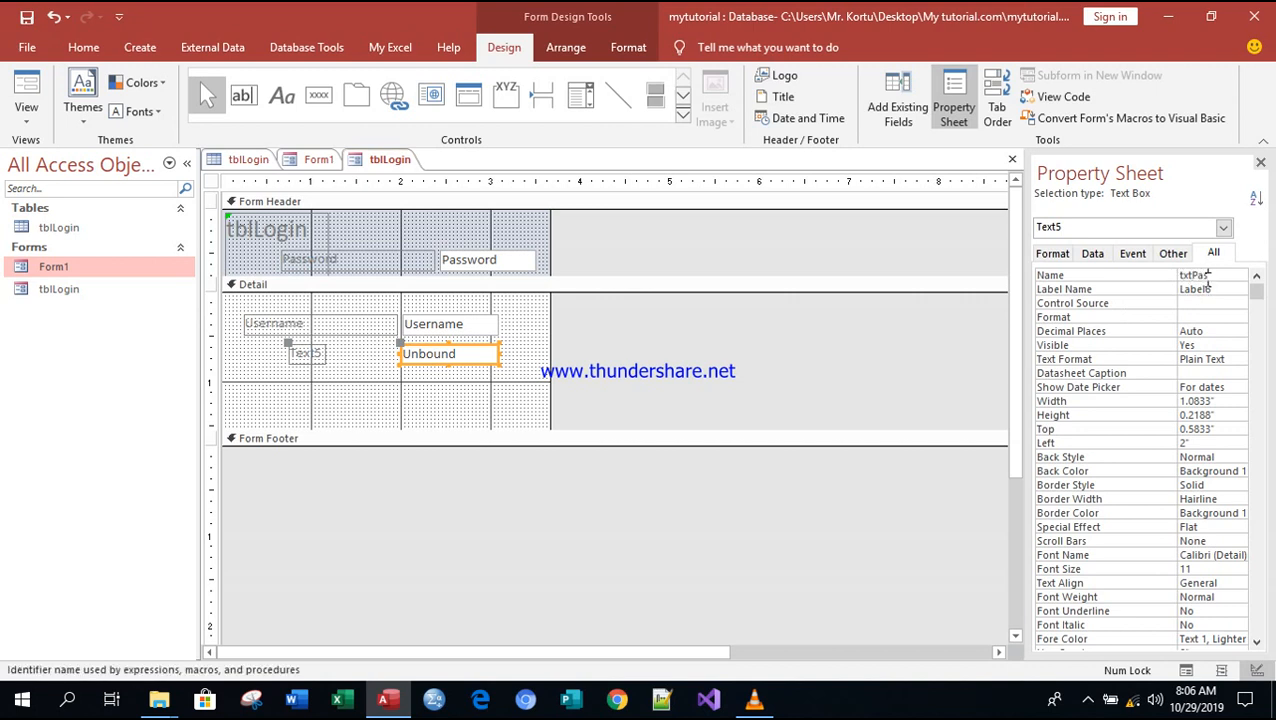
key("Return")
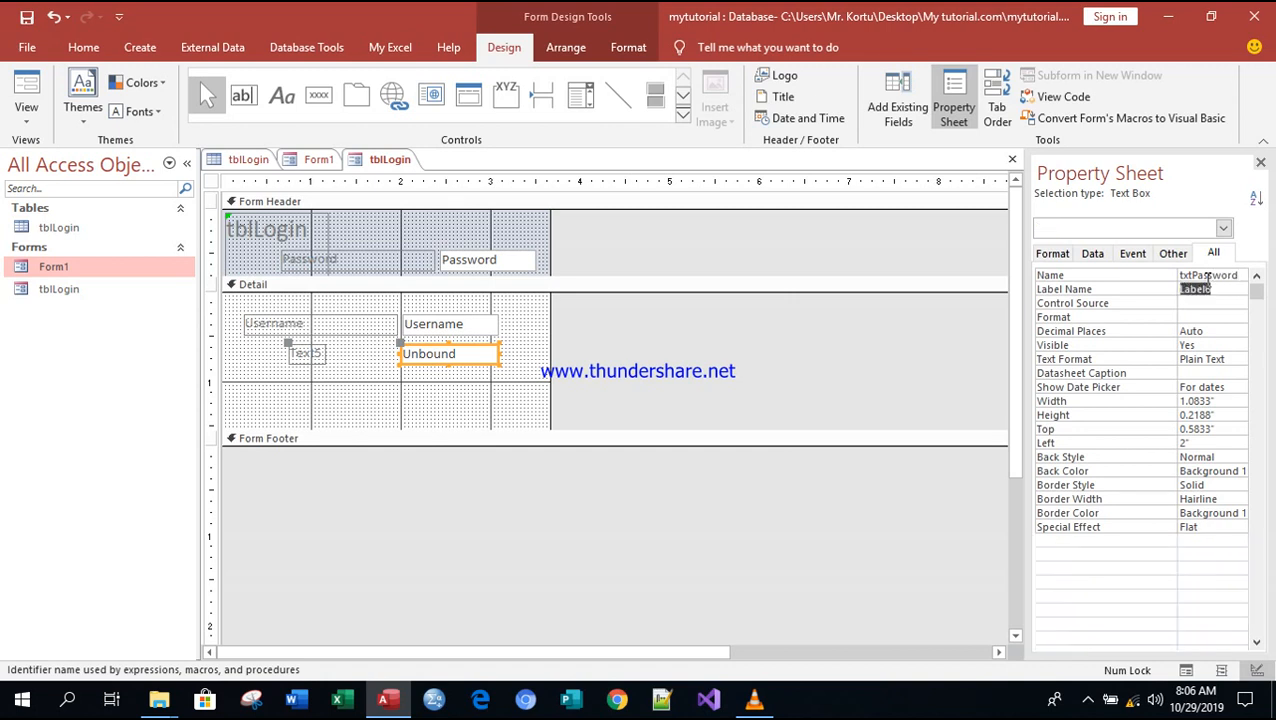
- Widen the new text box's label to match Username's and replace its Text5 caption with Password
left_click(320, 353)
left_click_drag(322, 353, 394, 354)
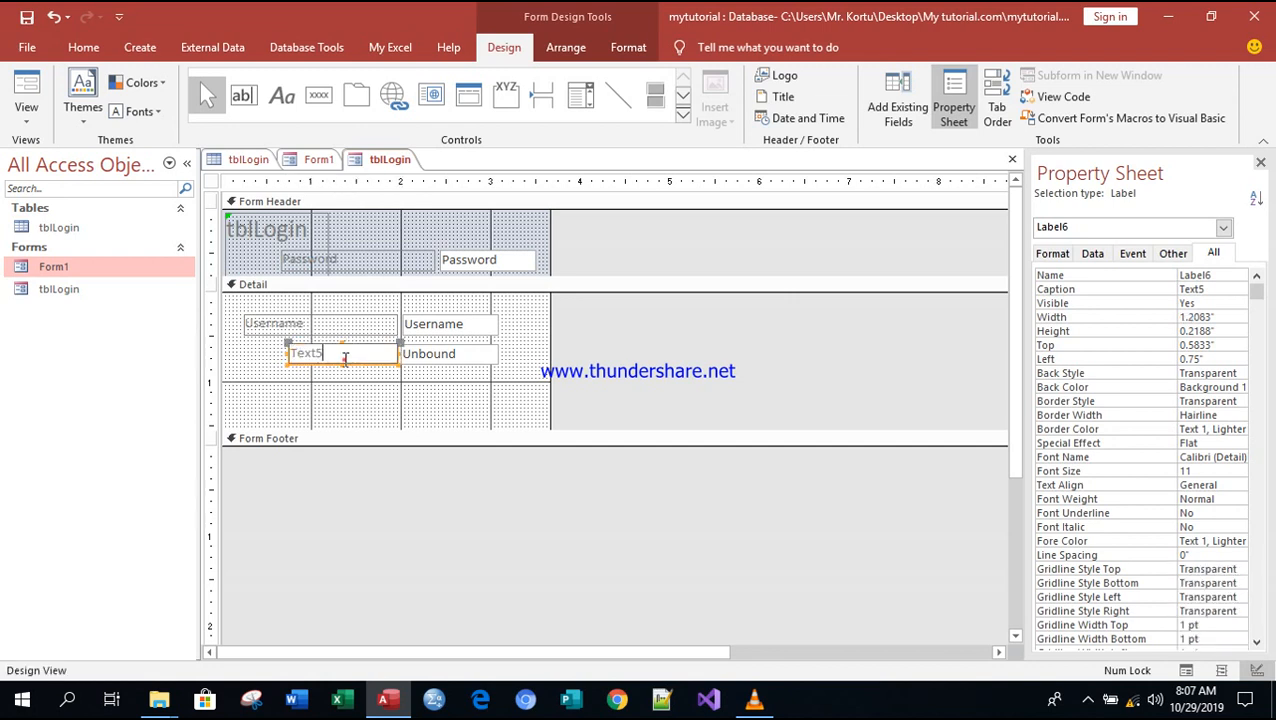
key("BackSpace")
key("BackSpace")
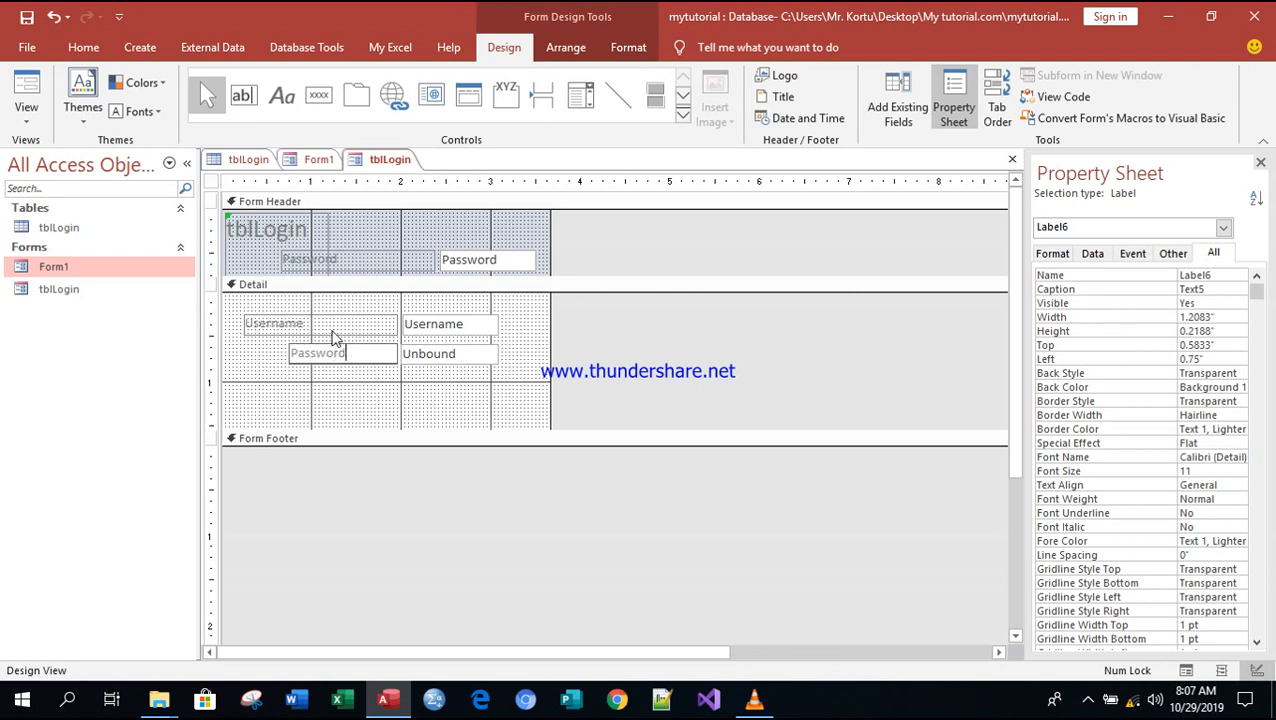
- Resize the Username label's left edge so it aligns with the Password label below
left_click(331, 327)
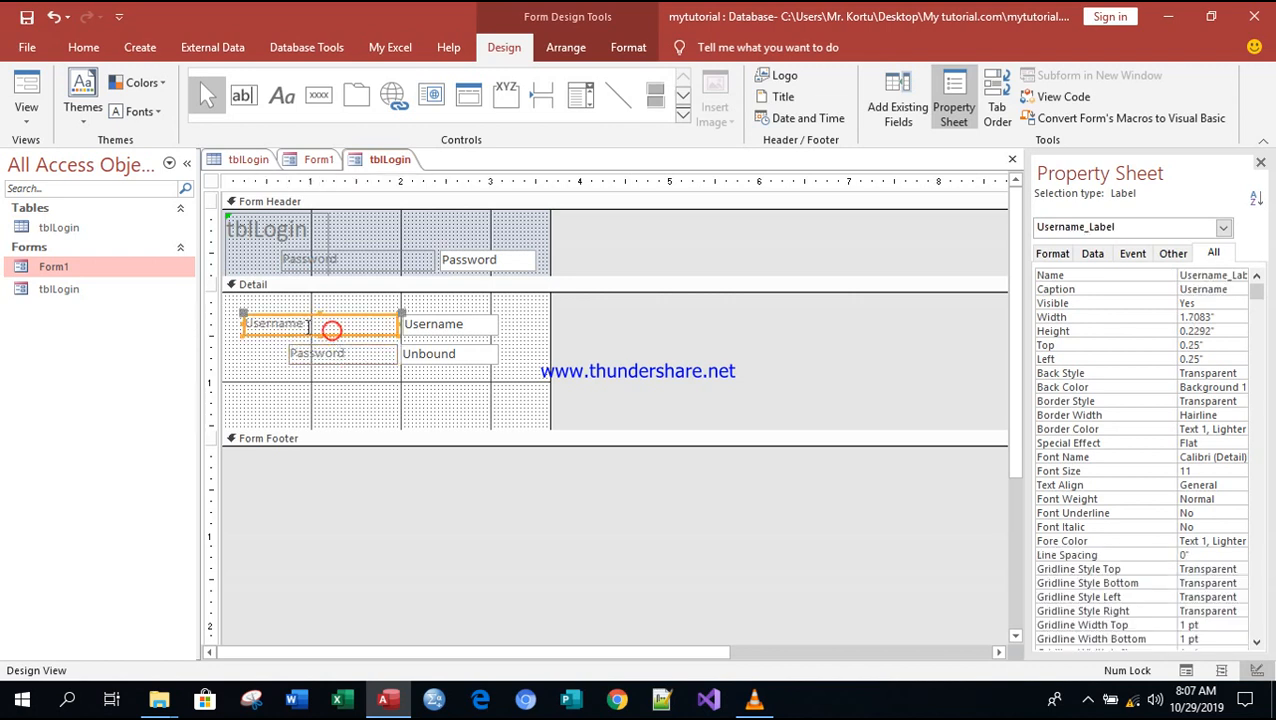
left_click(246, 325)
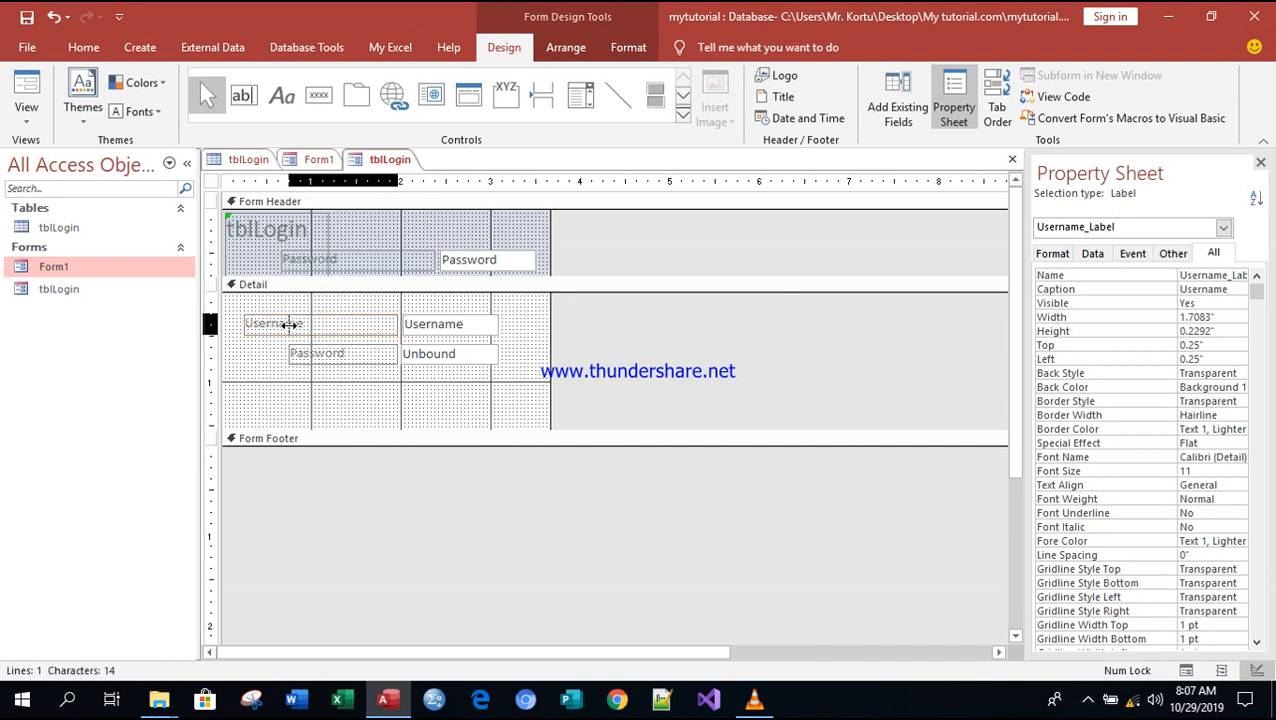
left_click_drag(289, 325, 289, 325)
left_click(348, 378)
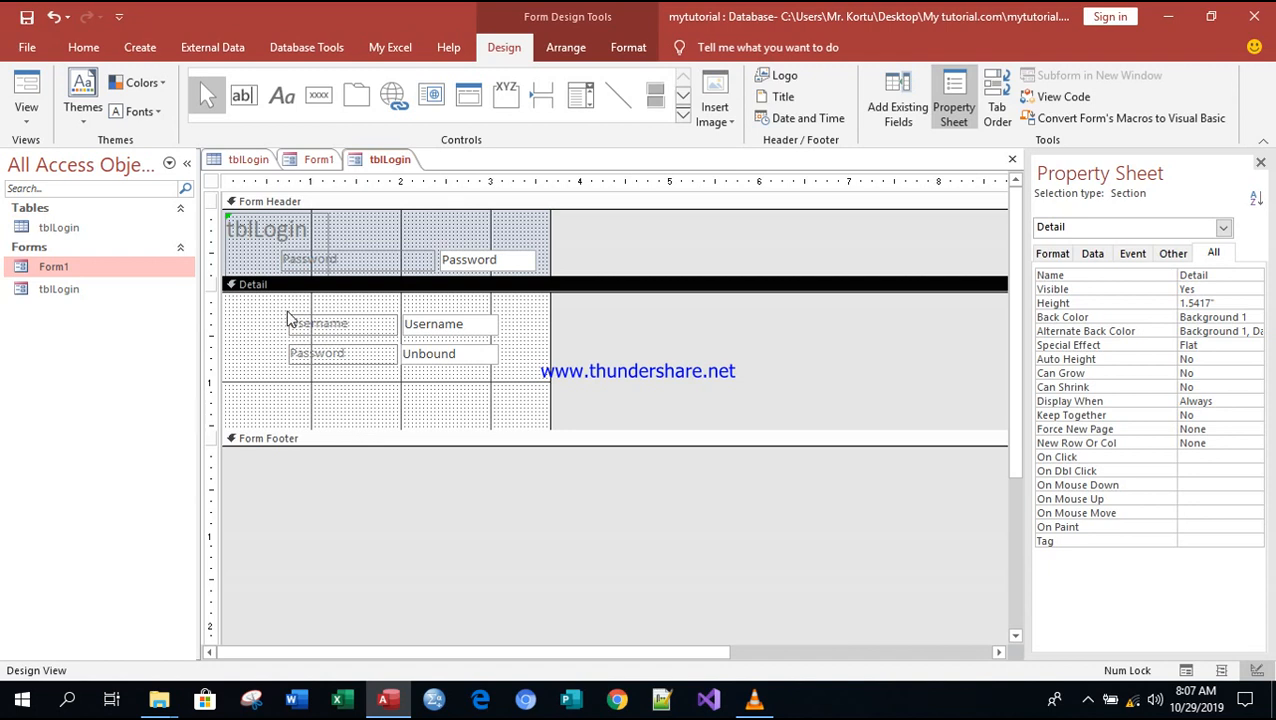
right_click(379, 163)
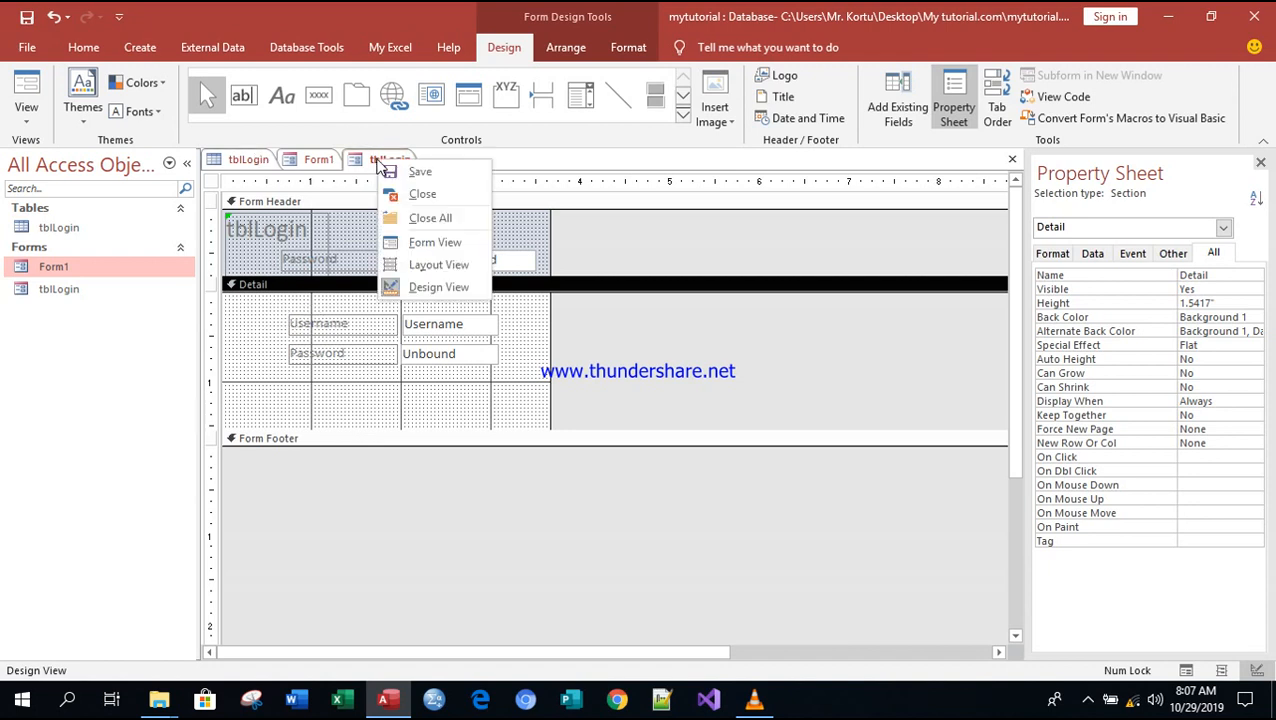
left_click(429, 250)
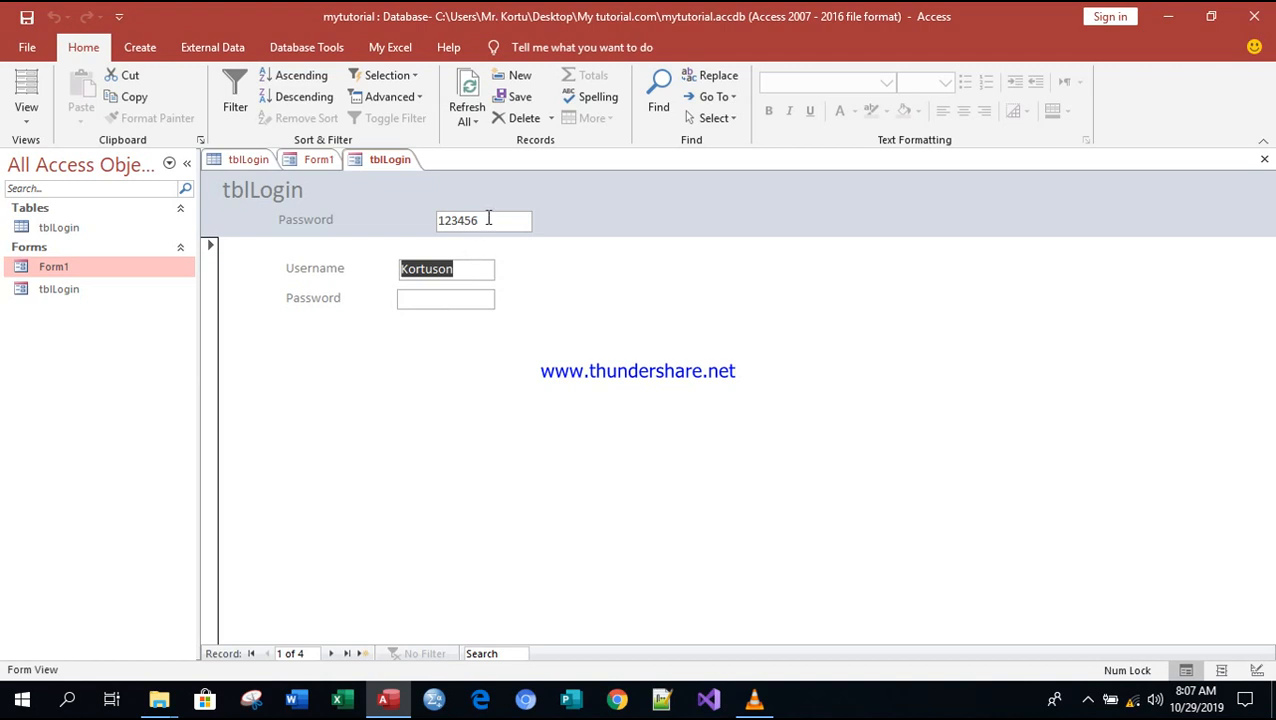
right_click(391, 166)
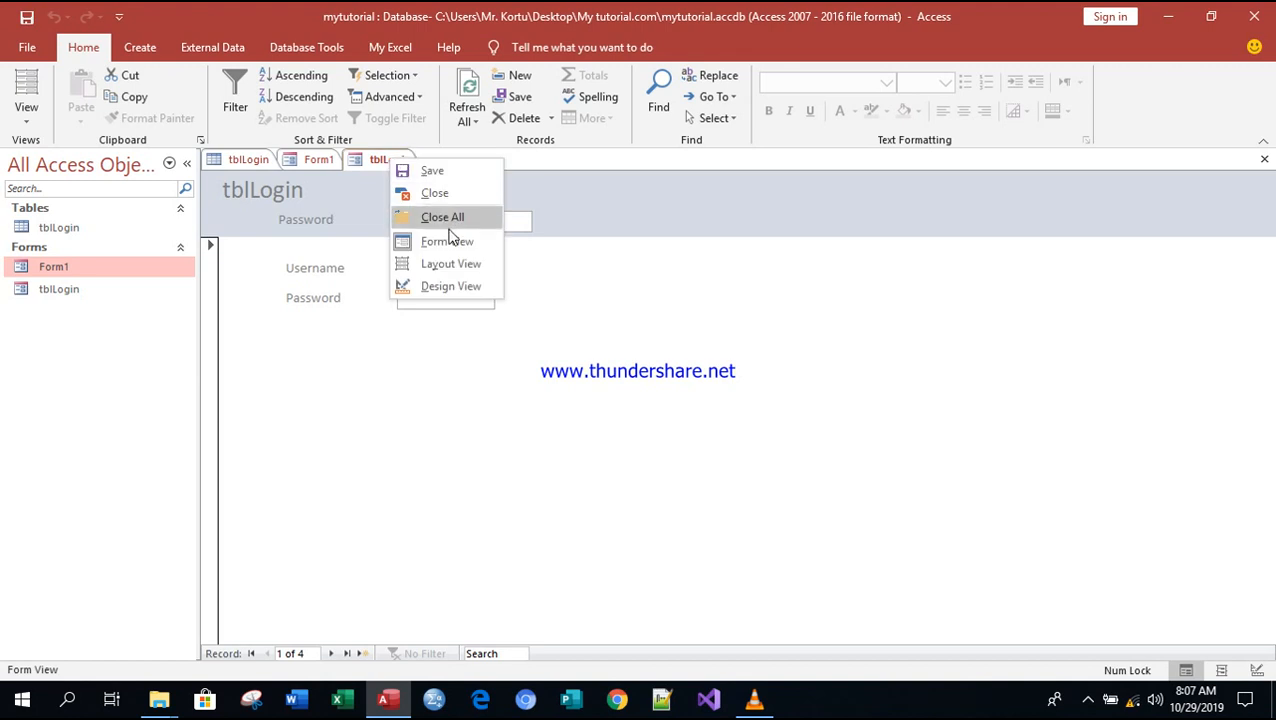
left_click(440, 288)
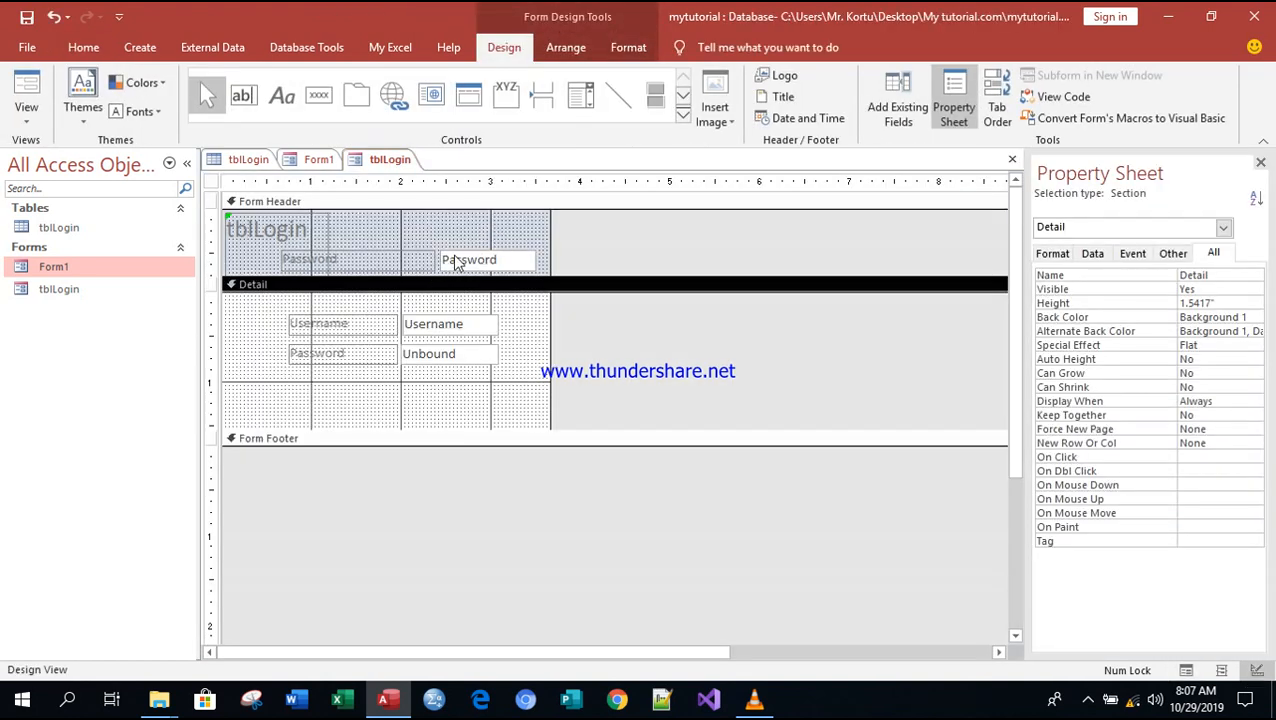
- Set Visible to No for the header's Password label and text box
left_click(450, 260)
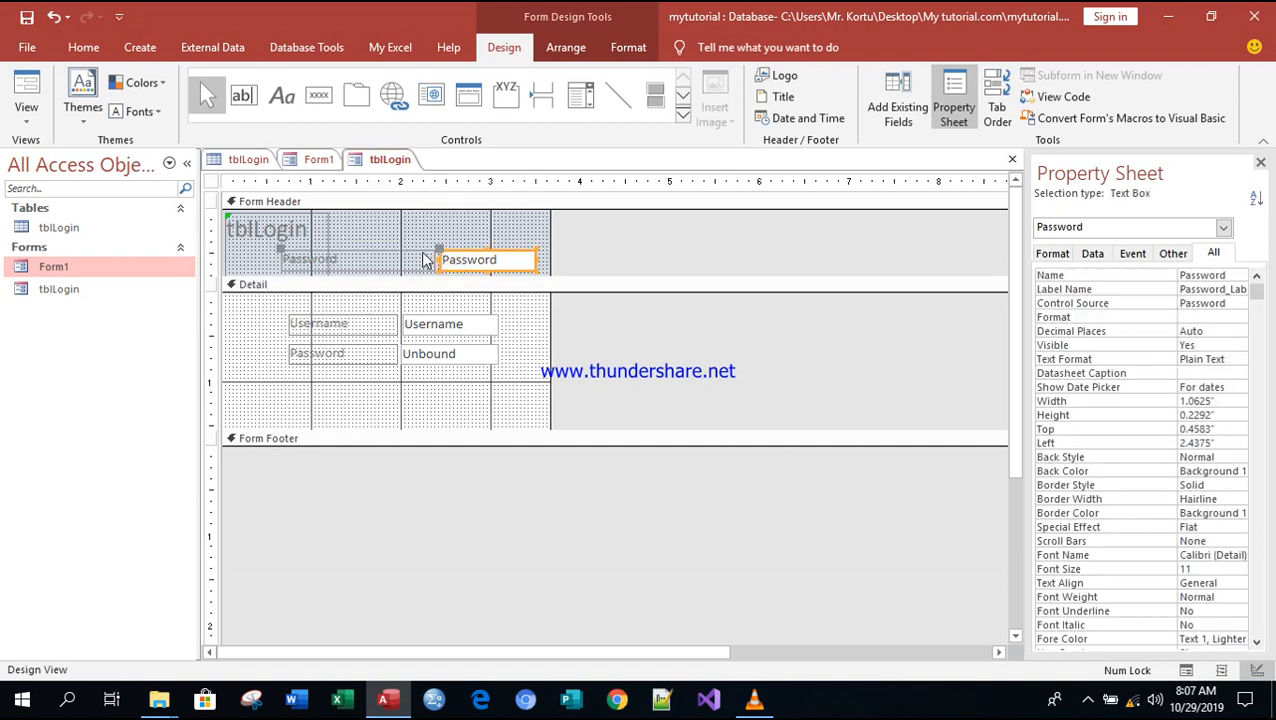
left_click(424, 260, "shift")
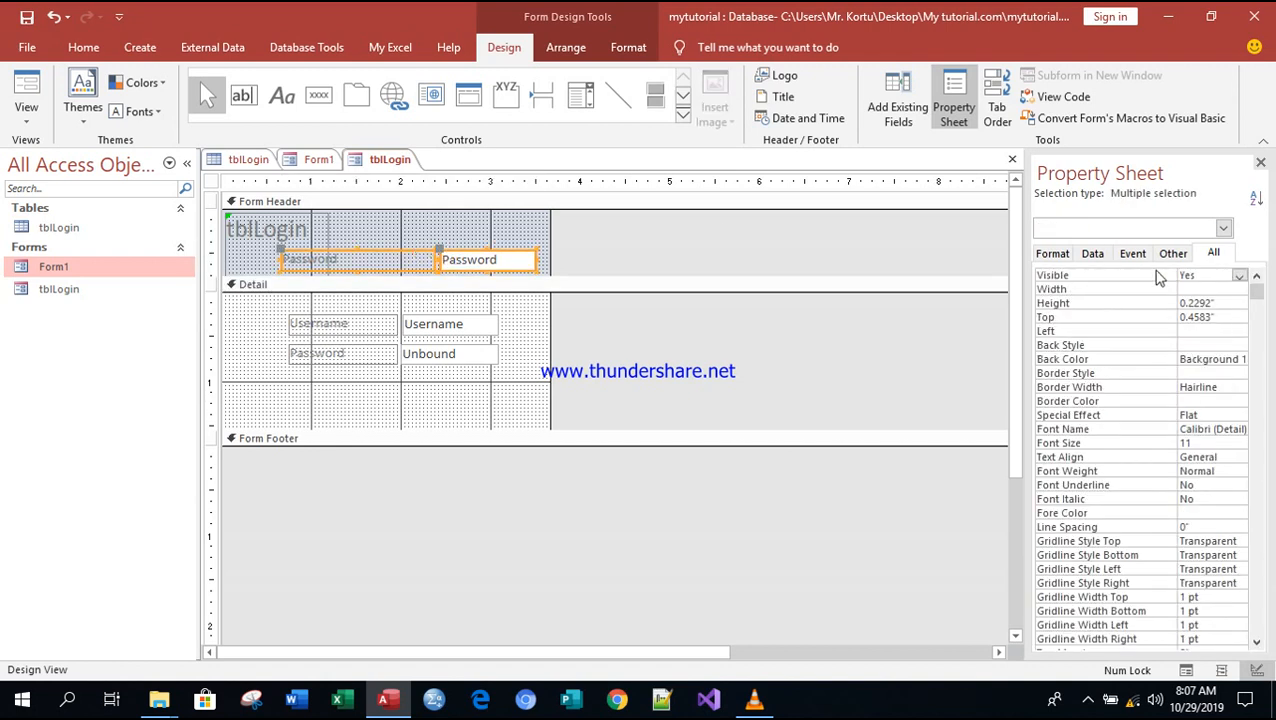
left_click(1240, 276)
left_click(1195, 303)
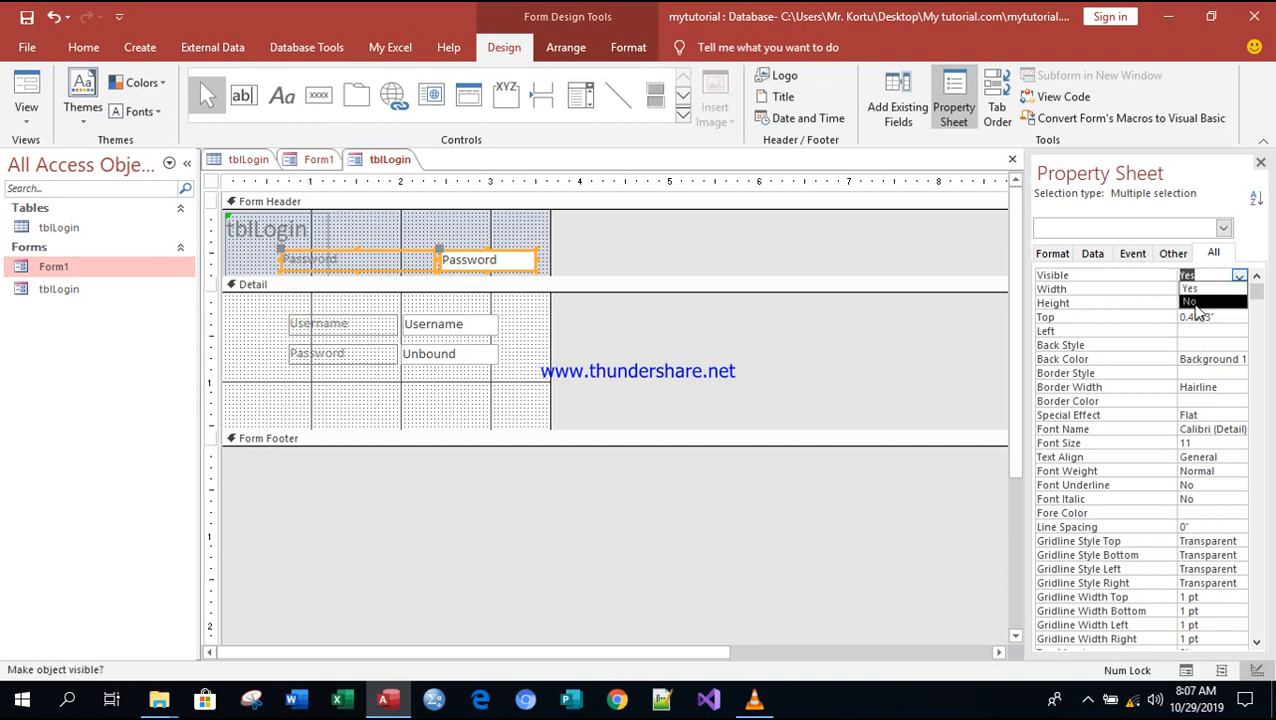
- Preview the tblLogin form in Form View to confirm they're hidden, then return to Design View
right_click(380, 164)
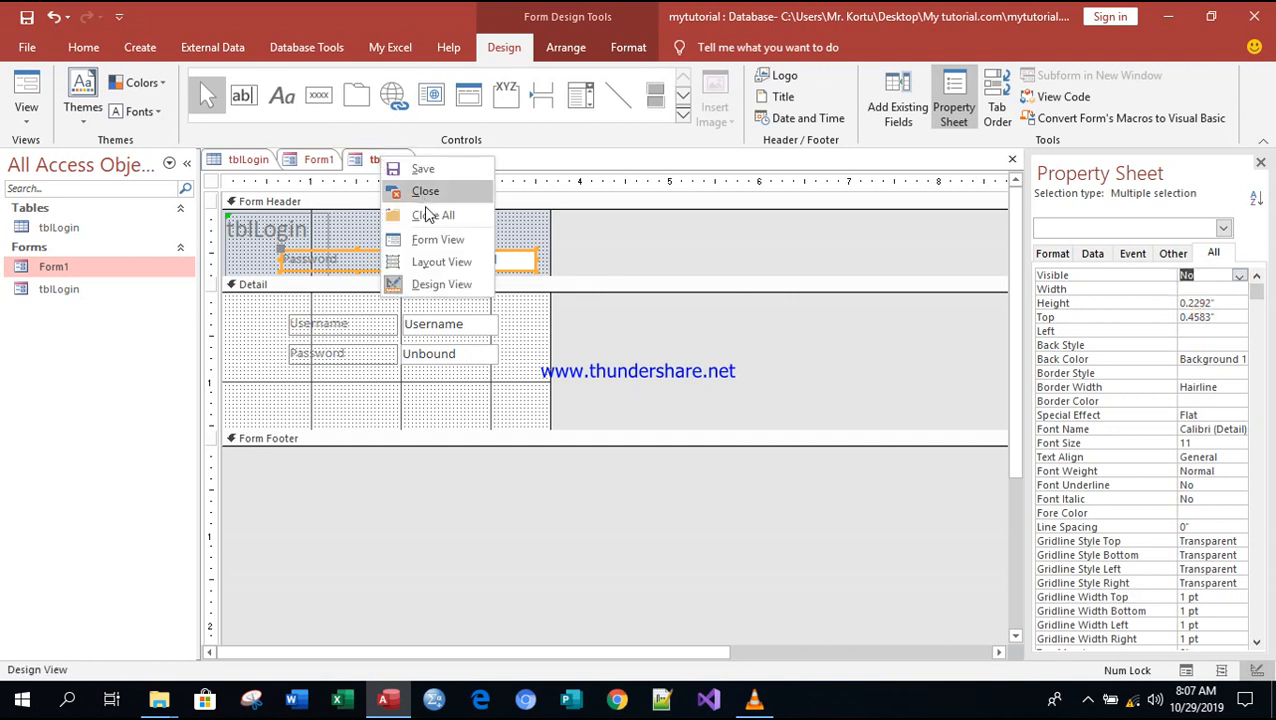
left_click(436, 243)
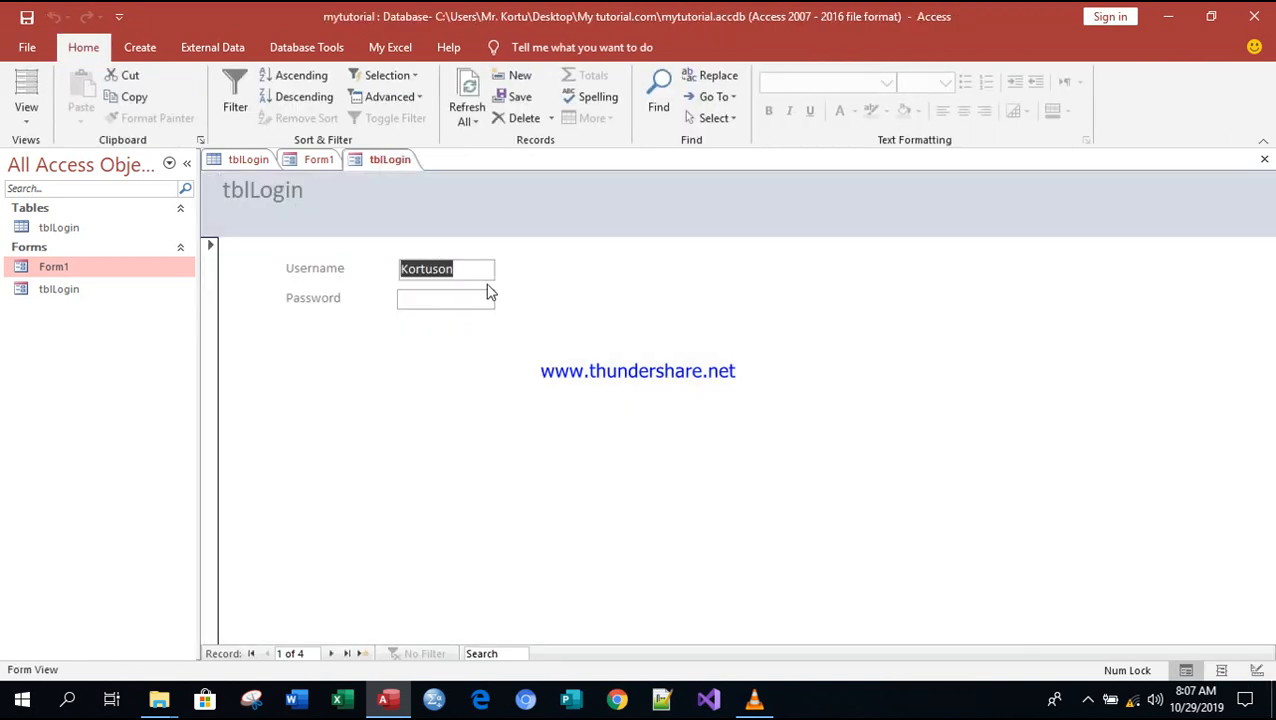
right_click(398, 204)
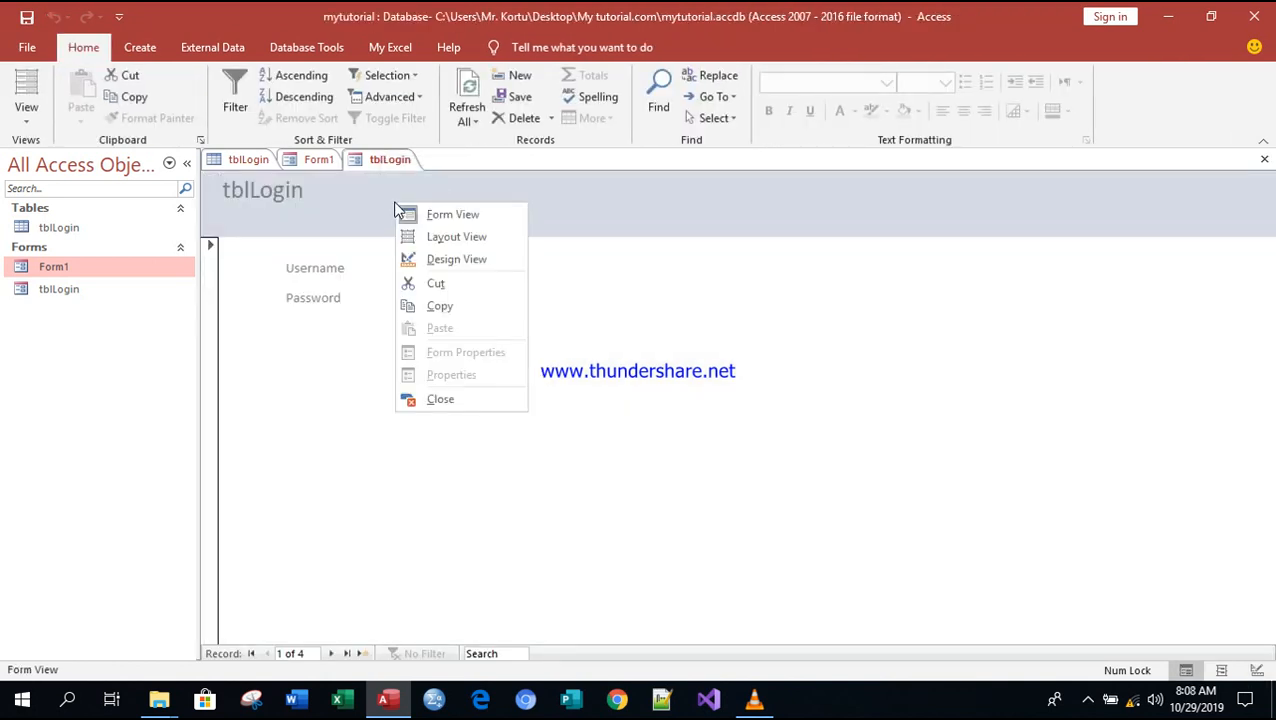
left_click(441, 261)
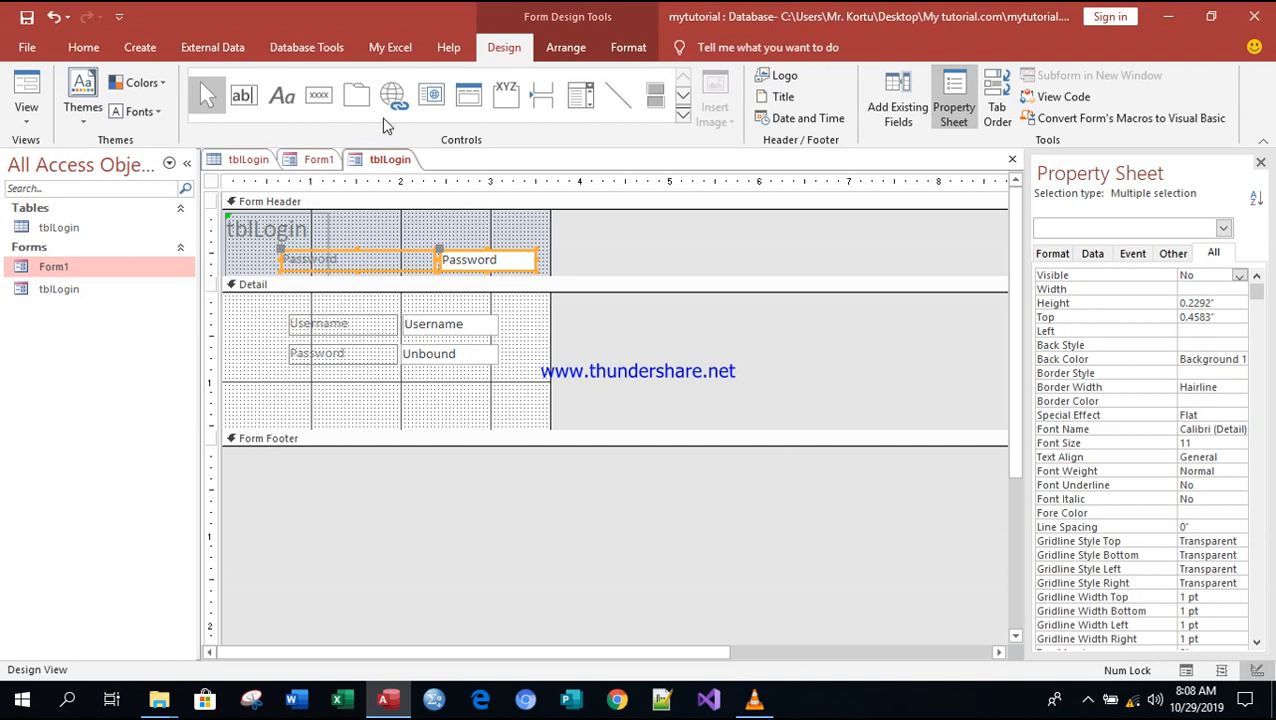
- Draw a command button below the Password box, skip its wizard, and caption it Login
left_click(318, 95)
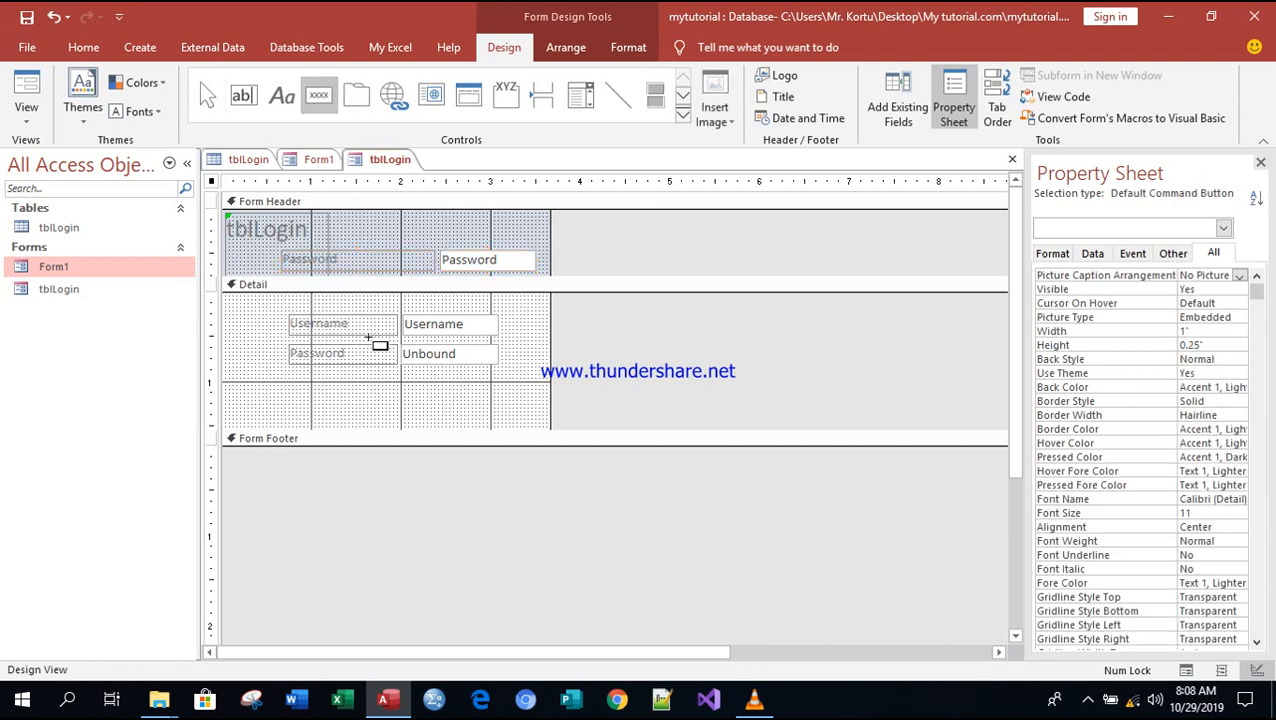
left_click_drag(392, 375, 471, 400)
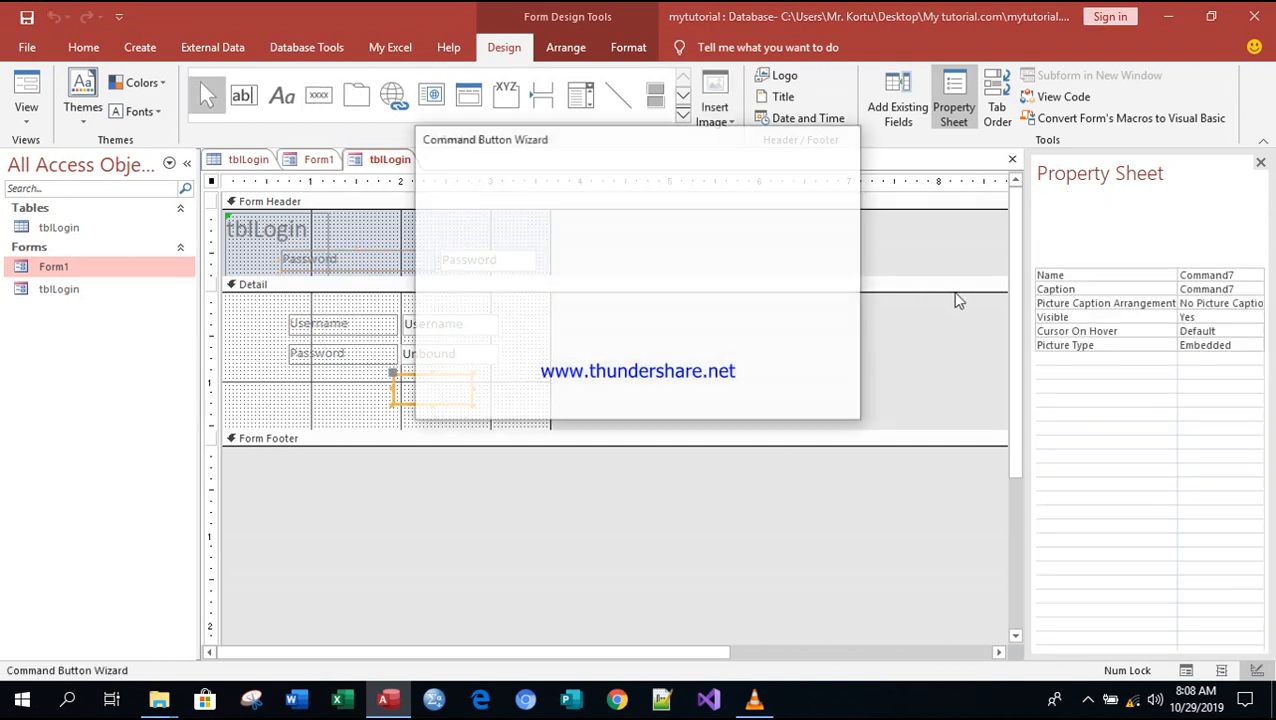
left_click(572, 399)
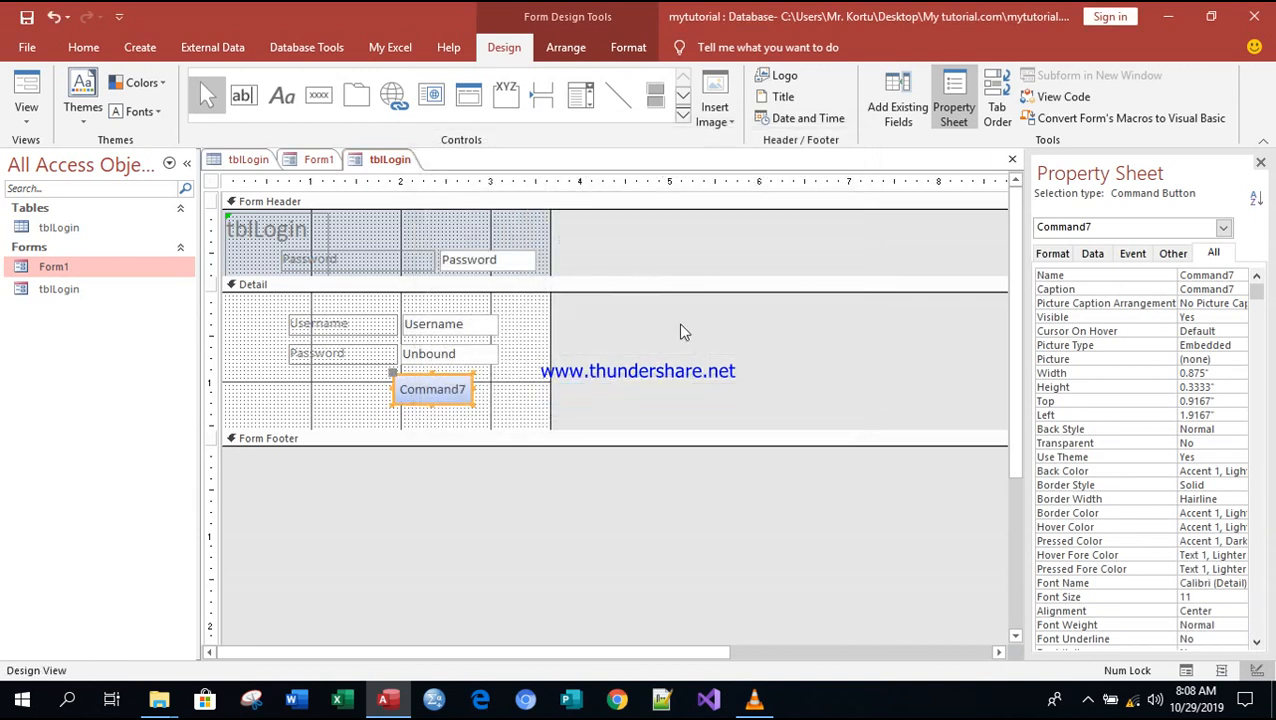
left_click(466, 388)
key("BackSpace")
key("BackSpace")
key("BackSpace")
key("BackSpace")
key("BackSpace")
key("BackSpace")
key("BackSpace")
key("BackSpace")
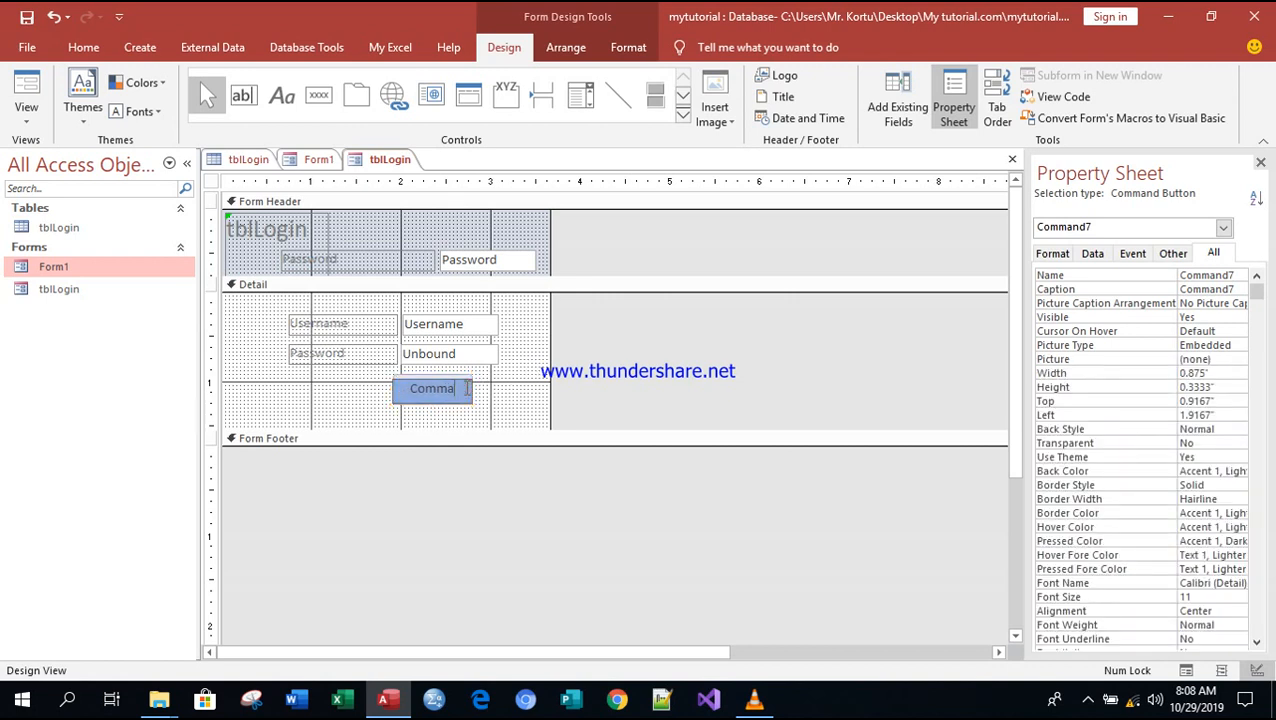
type("Login")
key("Return")
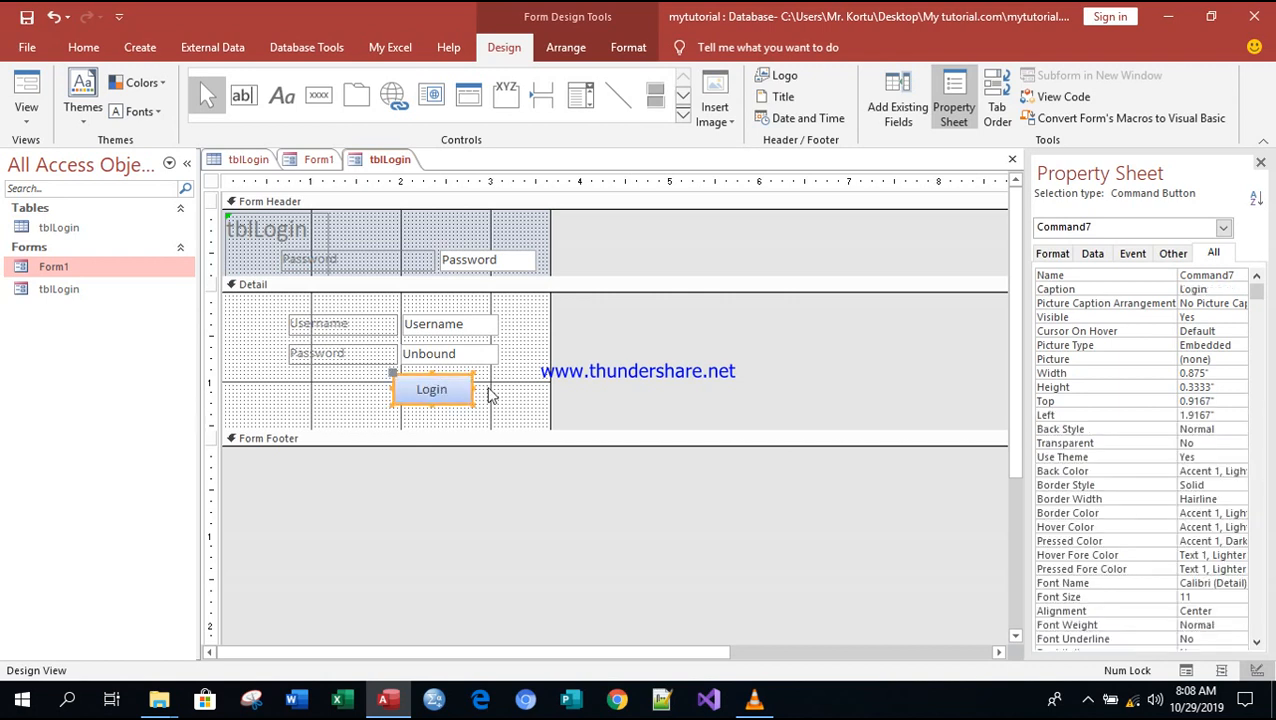
left_click(491, 394)
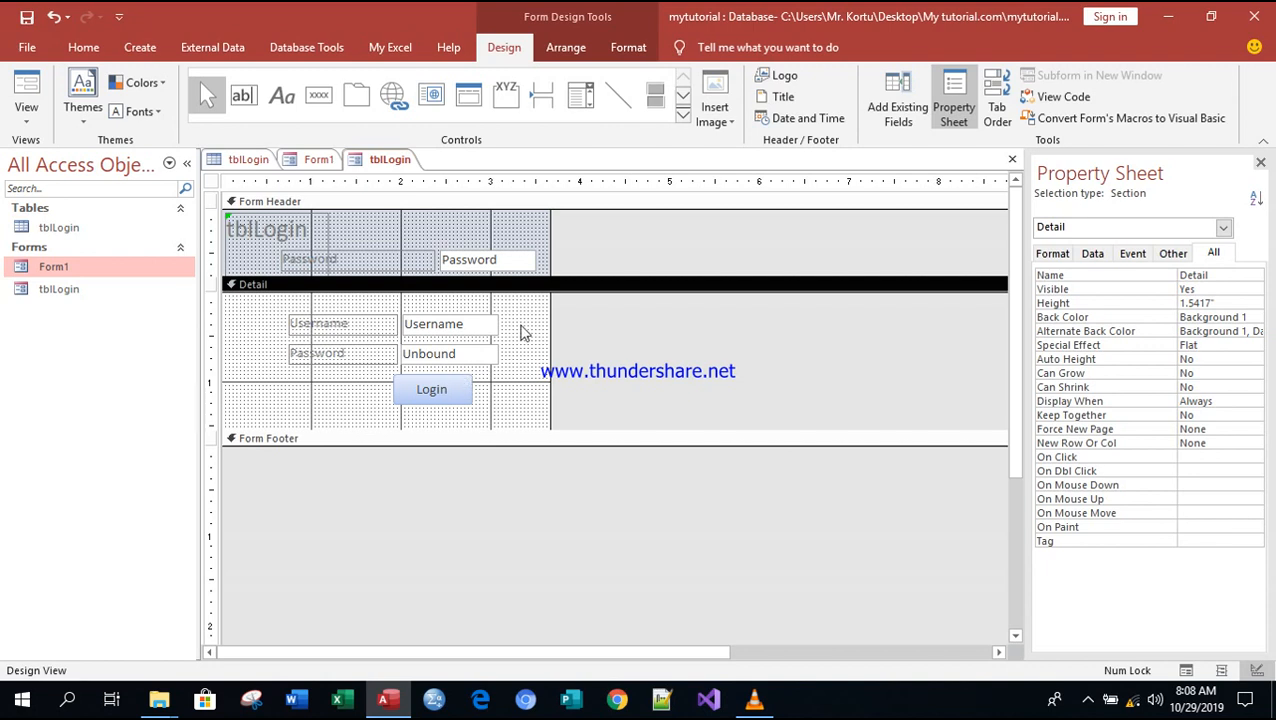
- Start an embedded macro for the Login button's On Click event in the Macro Builder
right_click(445, 397)
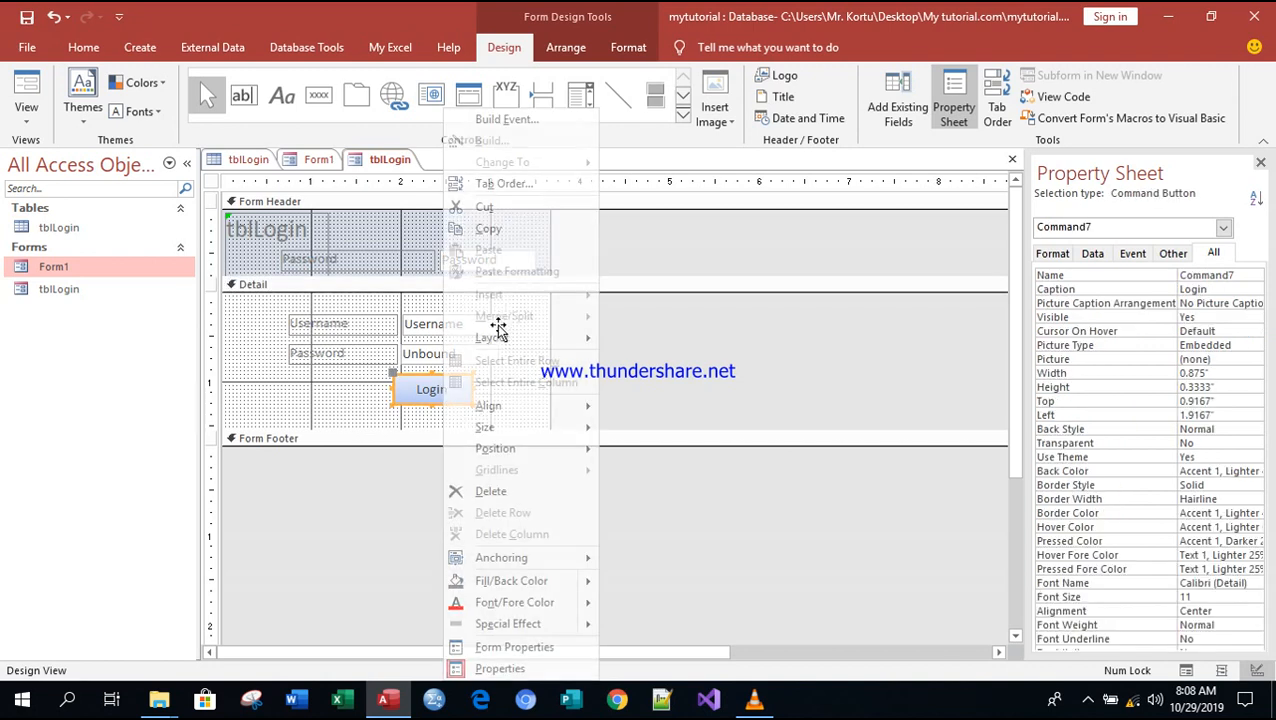
left_click(506, 118)
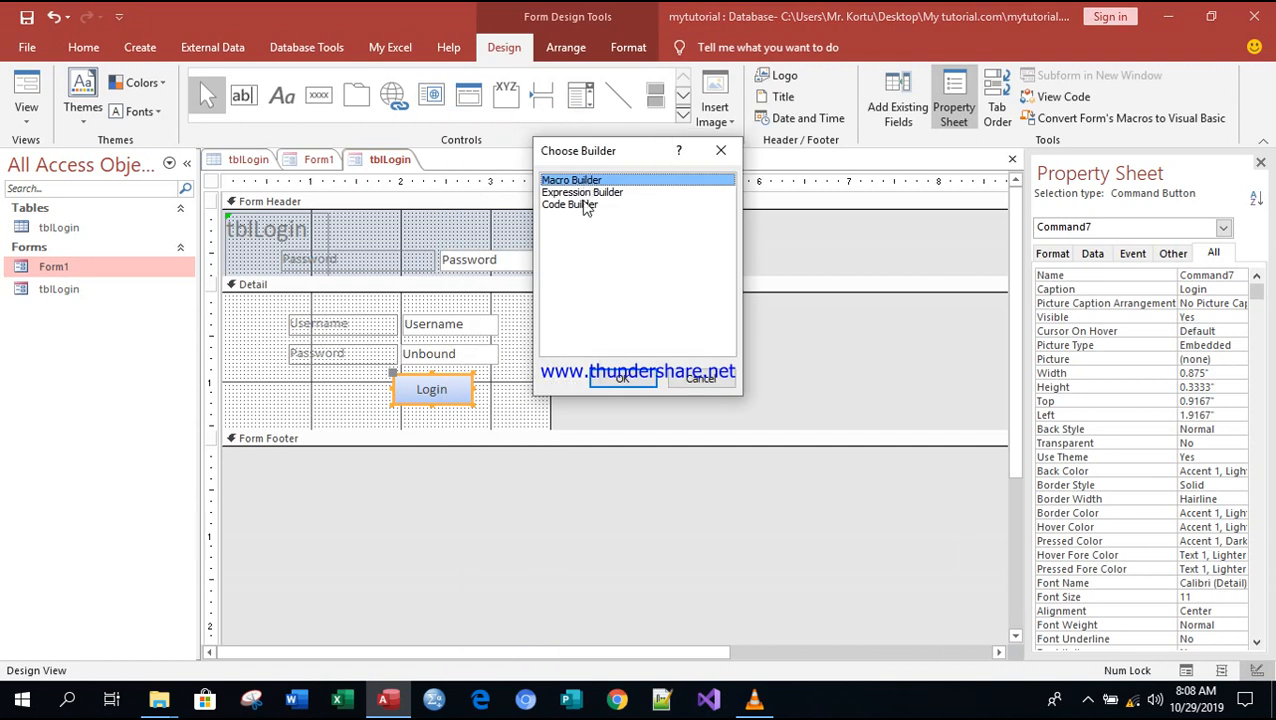
left_click(627, 381)
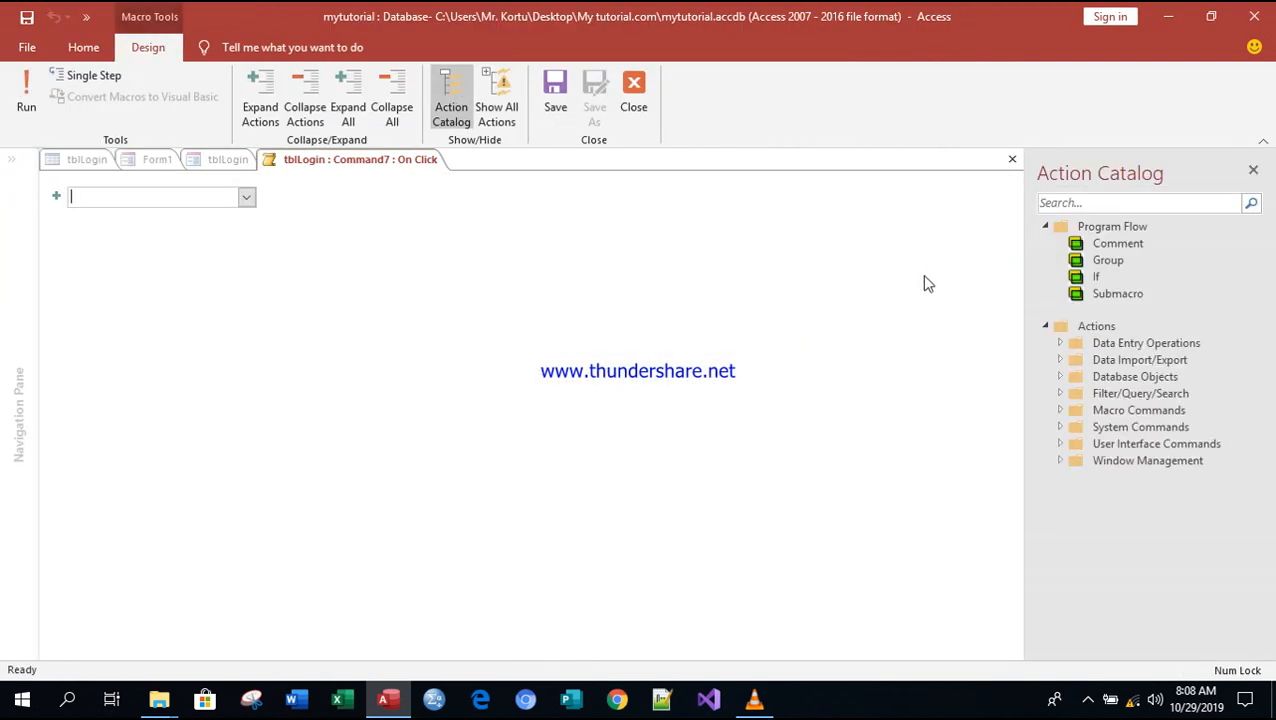
- Add an If block with the condition [Password]=[txtPassword]
left_click(1093, 278)
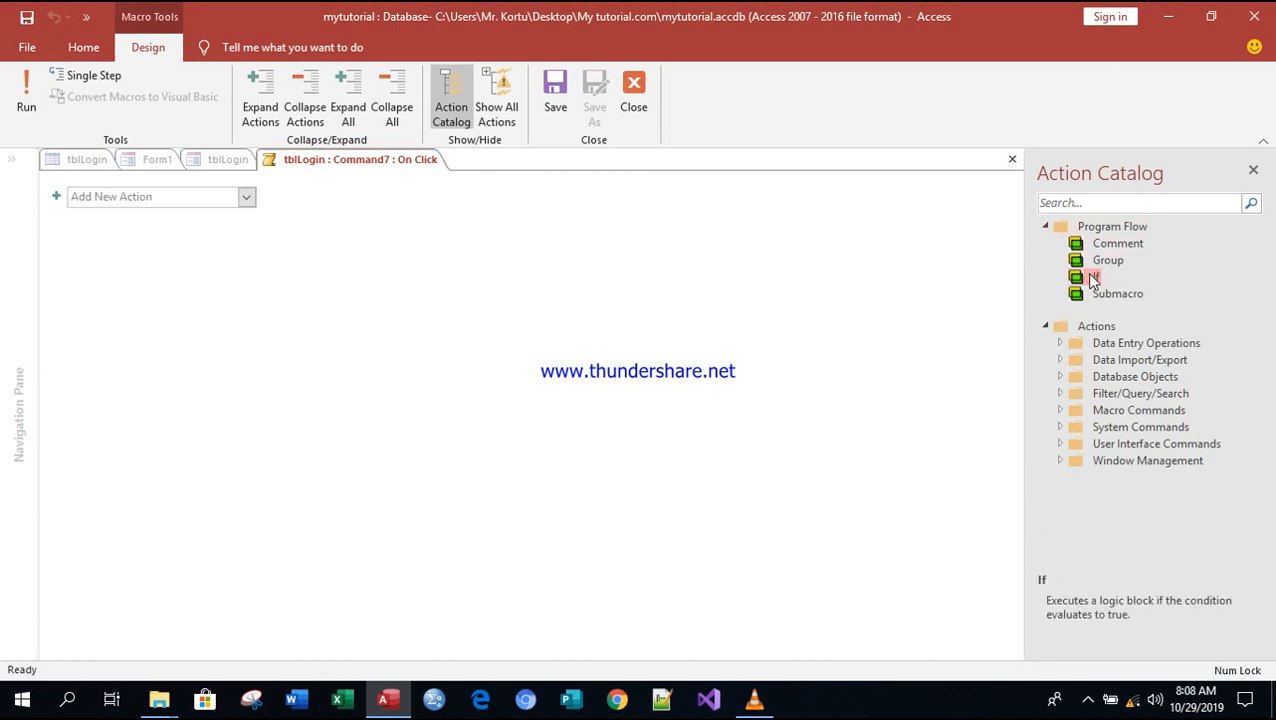
double_click(1093, 278)
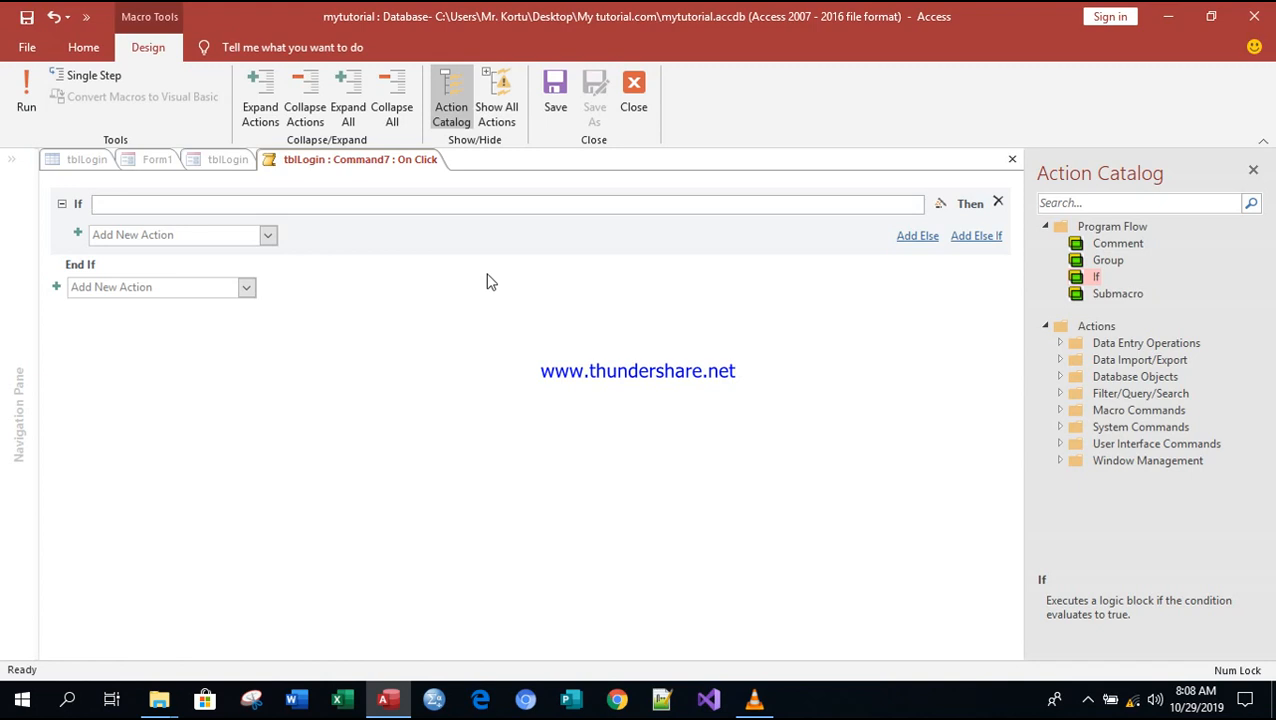
type("pa")
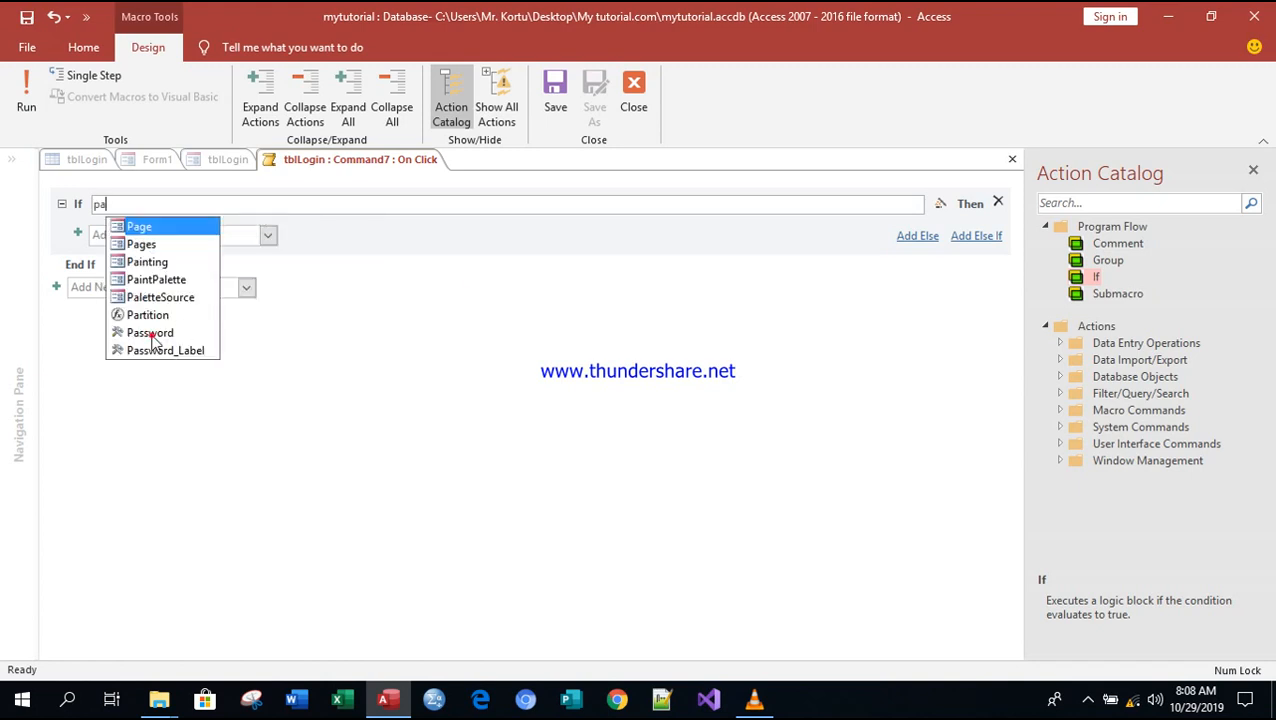
left_click(152, 336)
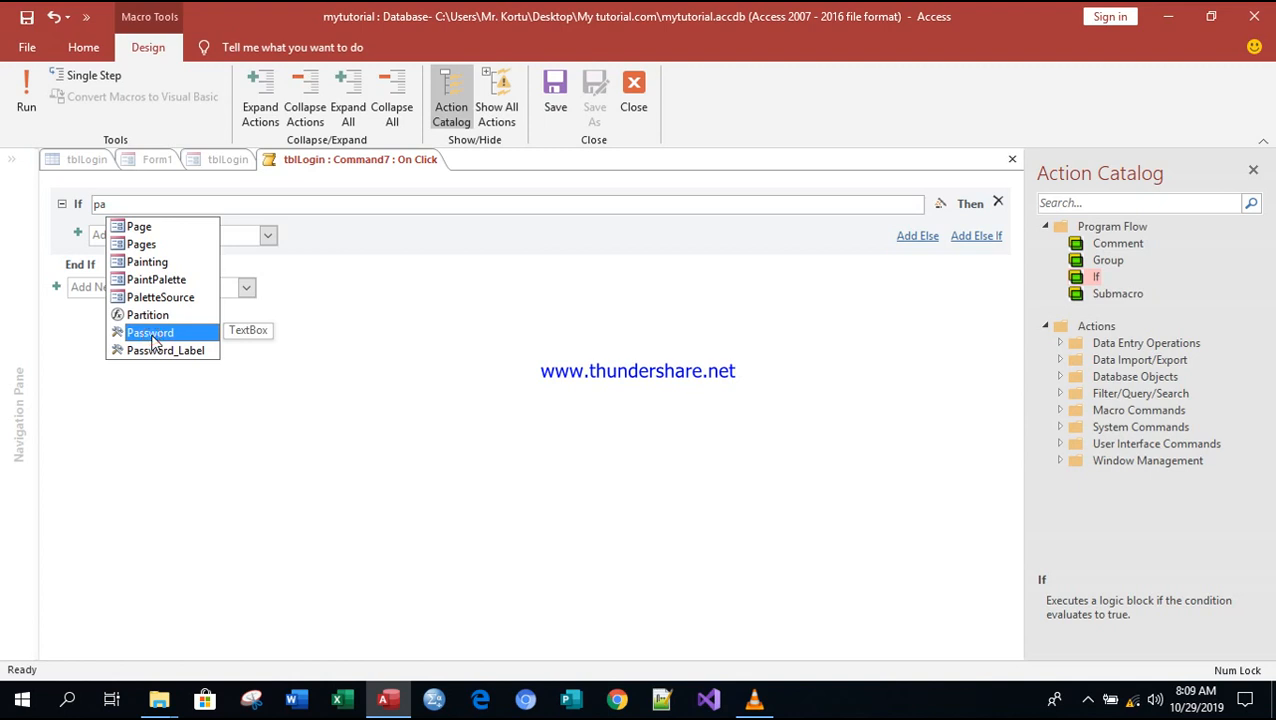
double_click(152, 336)
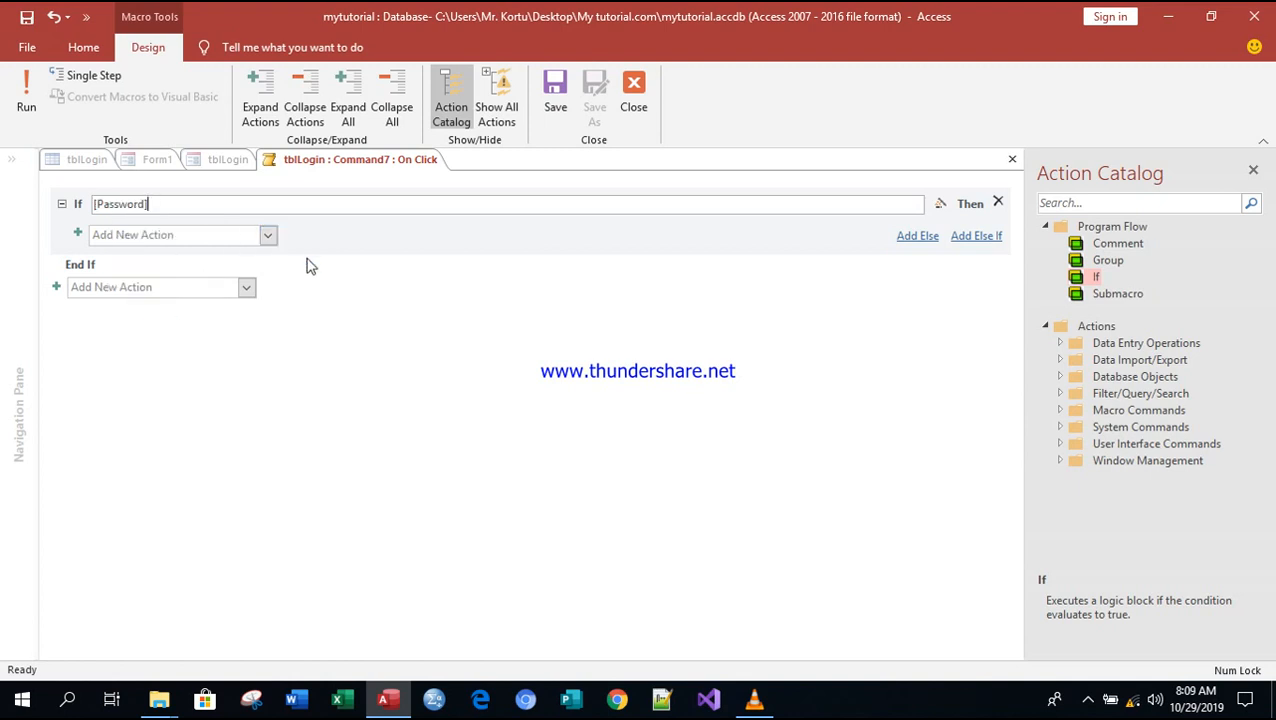
type("=tx")
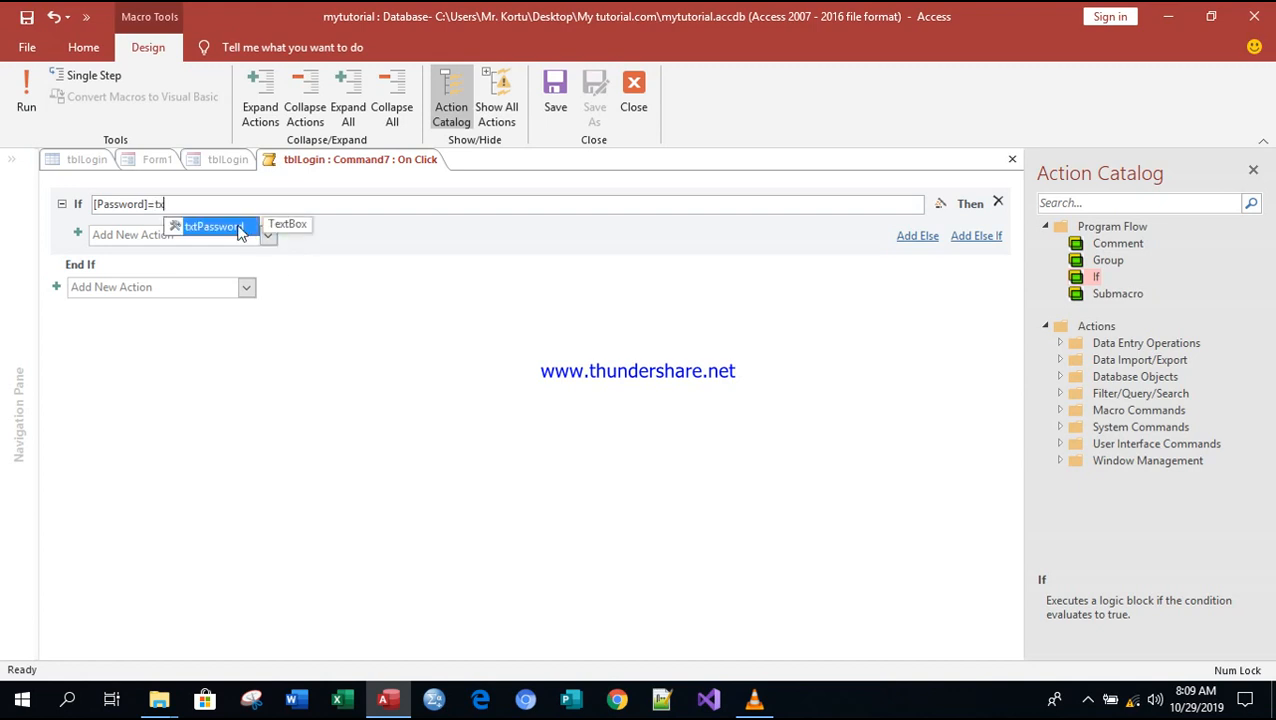
double_click(232, 228)
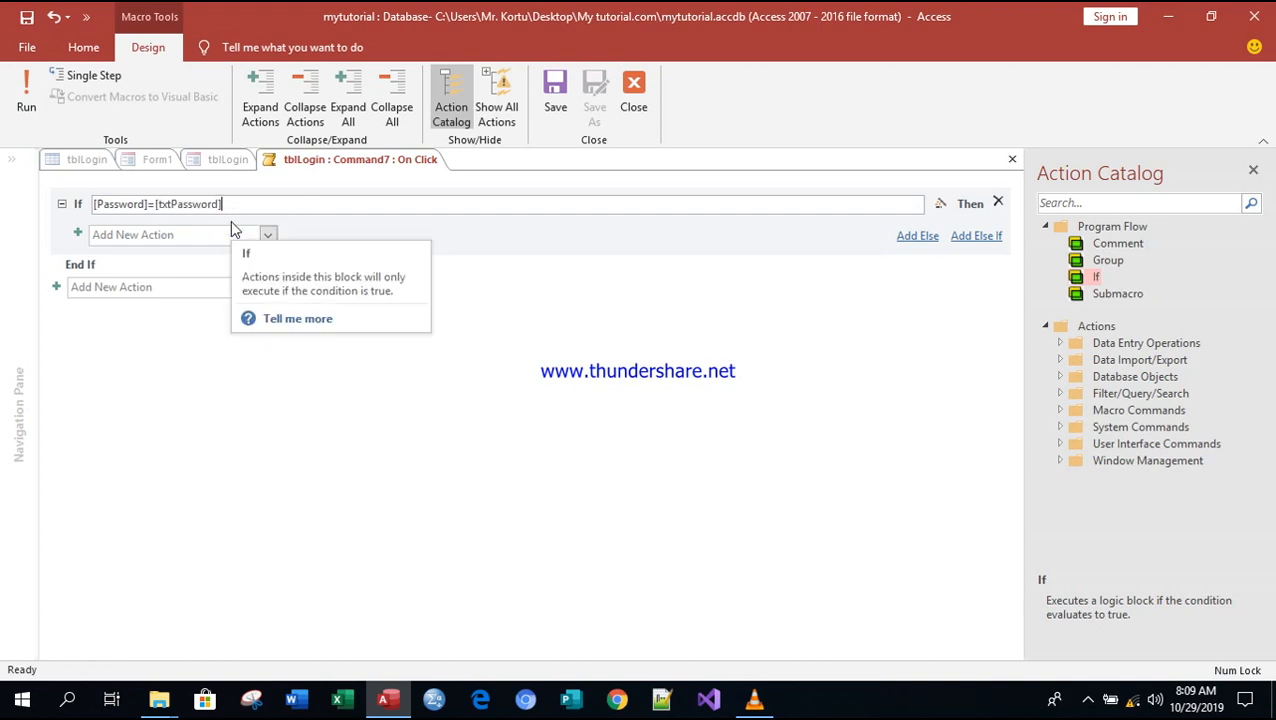
left_click(205, 235)
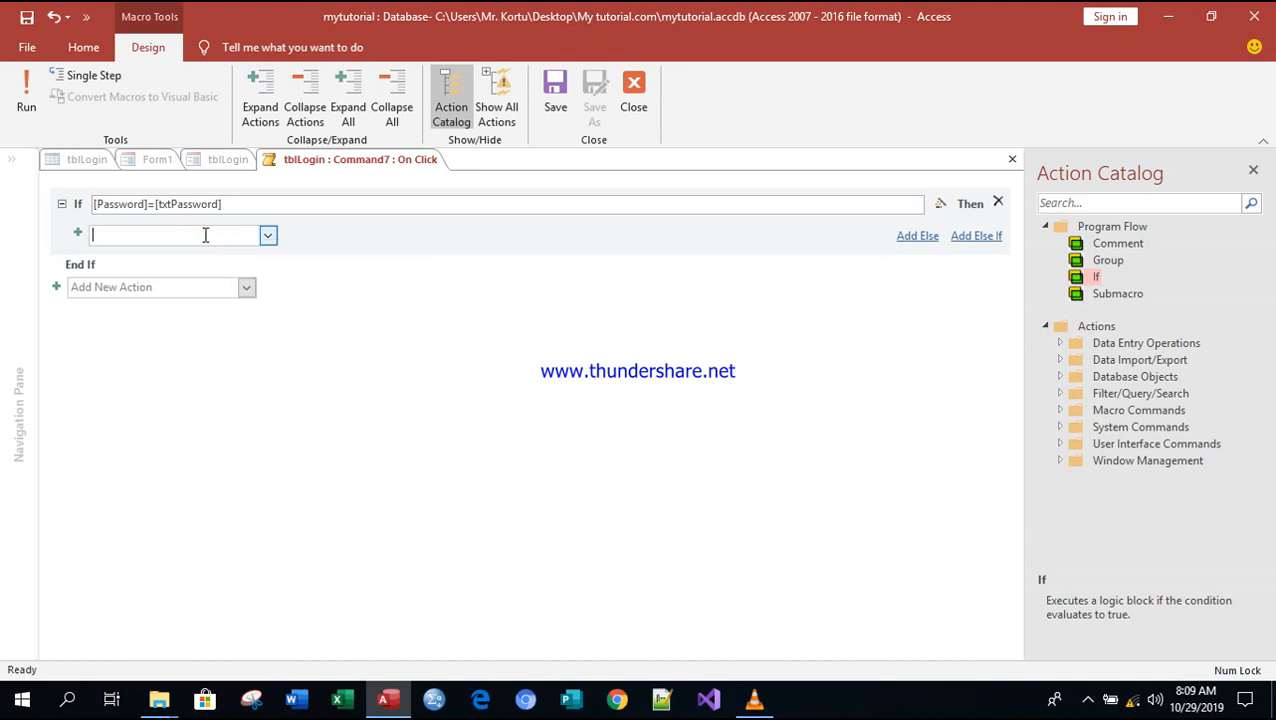
- Add an OpenForm action inside the If block that opens Form1
type("OpenForm")
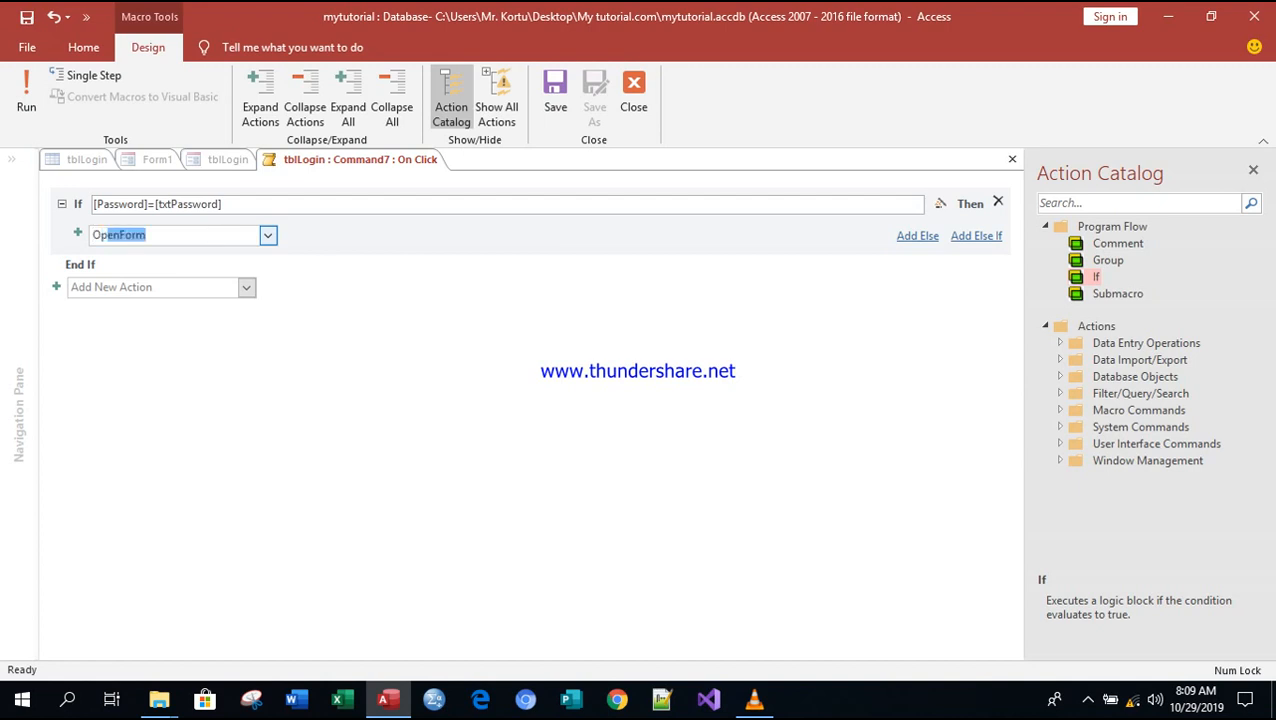
key("Return")
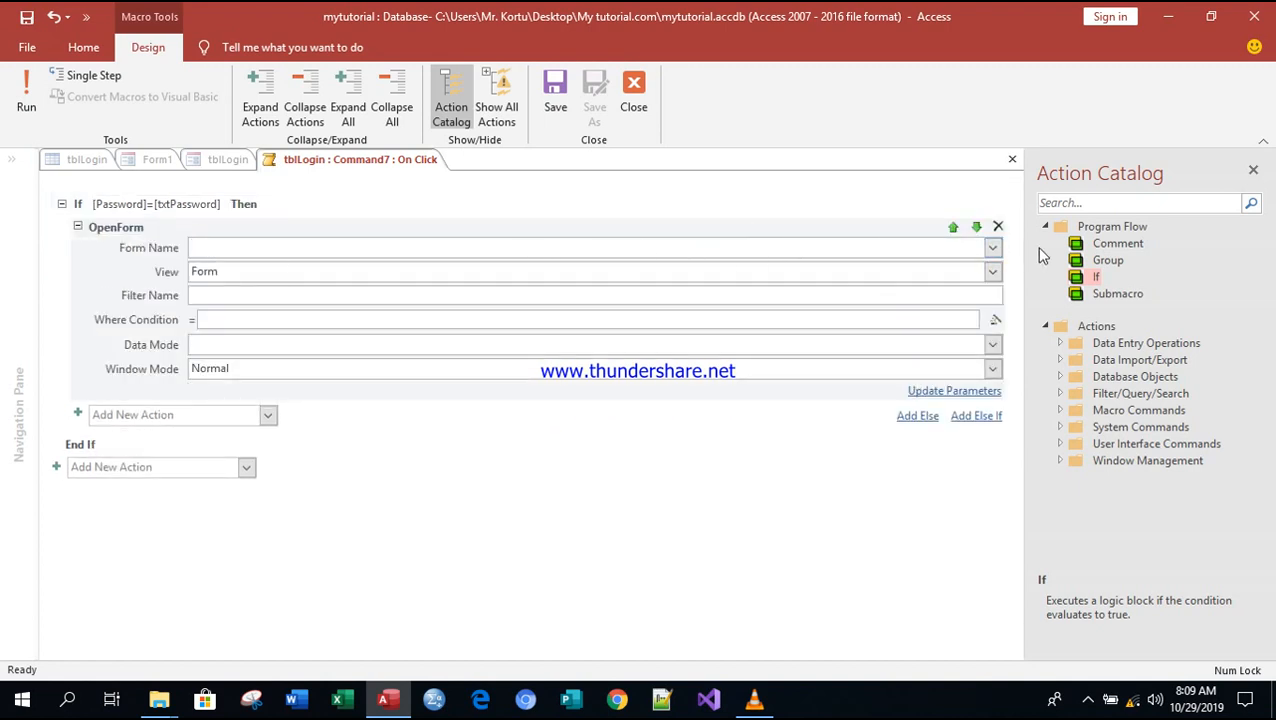
left_click(993, 248)
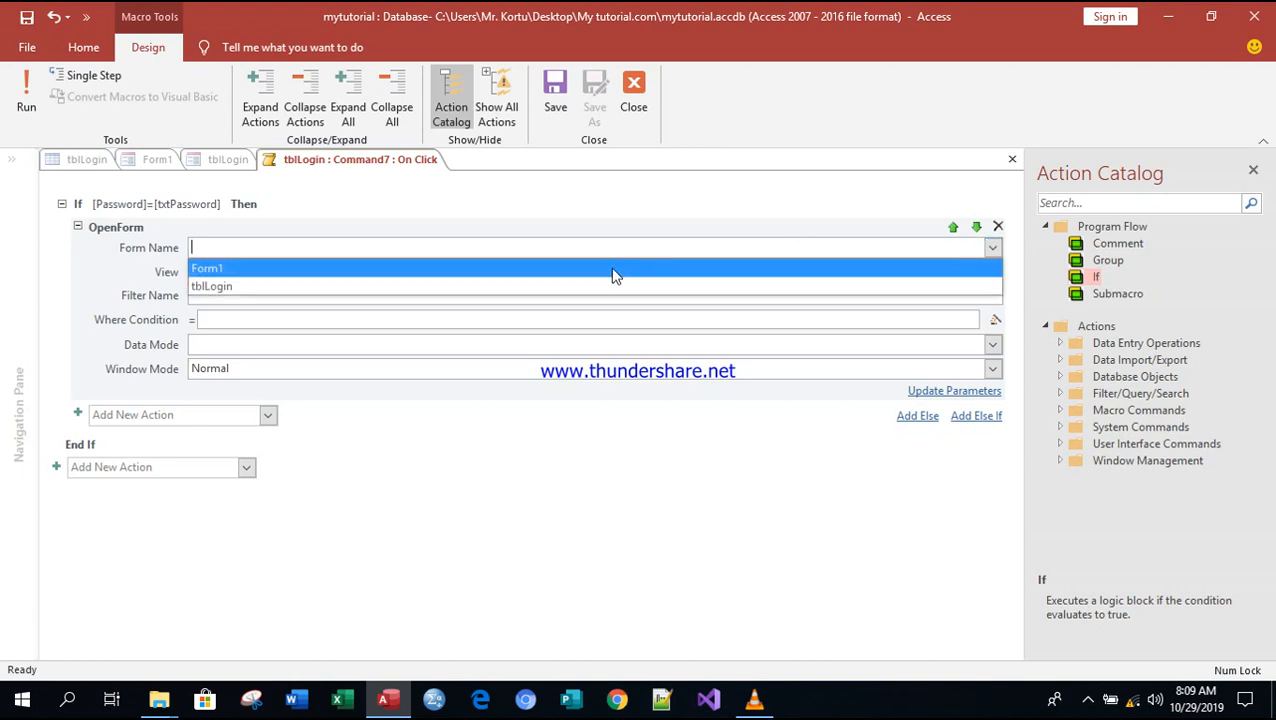
left_click(308, 269)
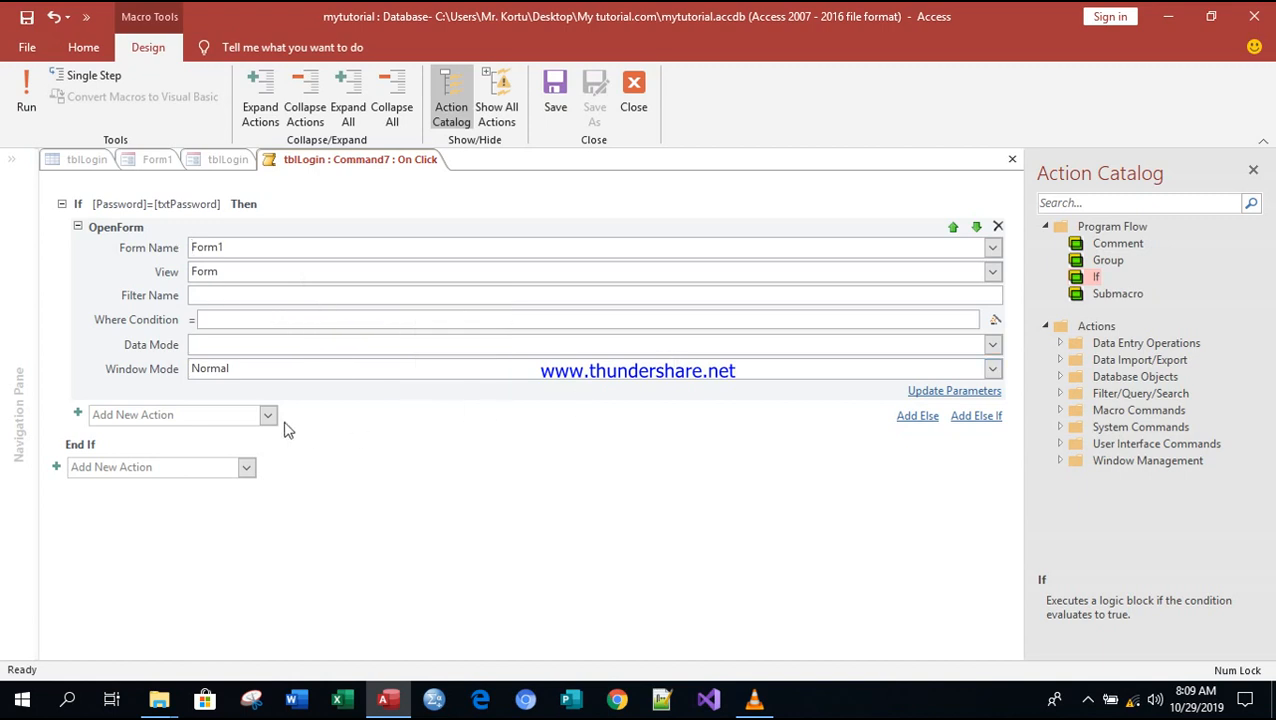
- Add a CloseWindow action with Object Type Form and Object Name tblLogin
left_click(195, 421)
type("Close")
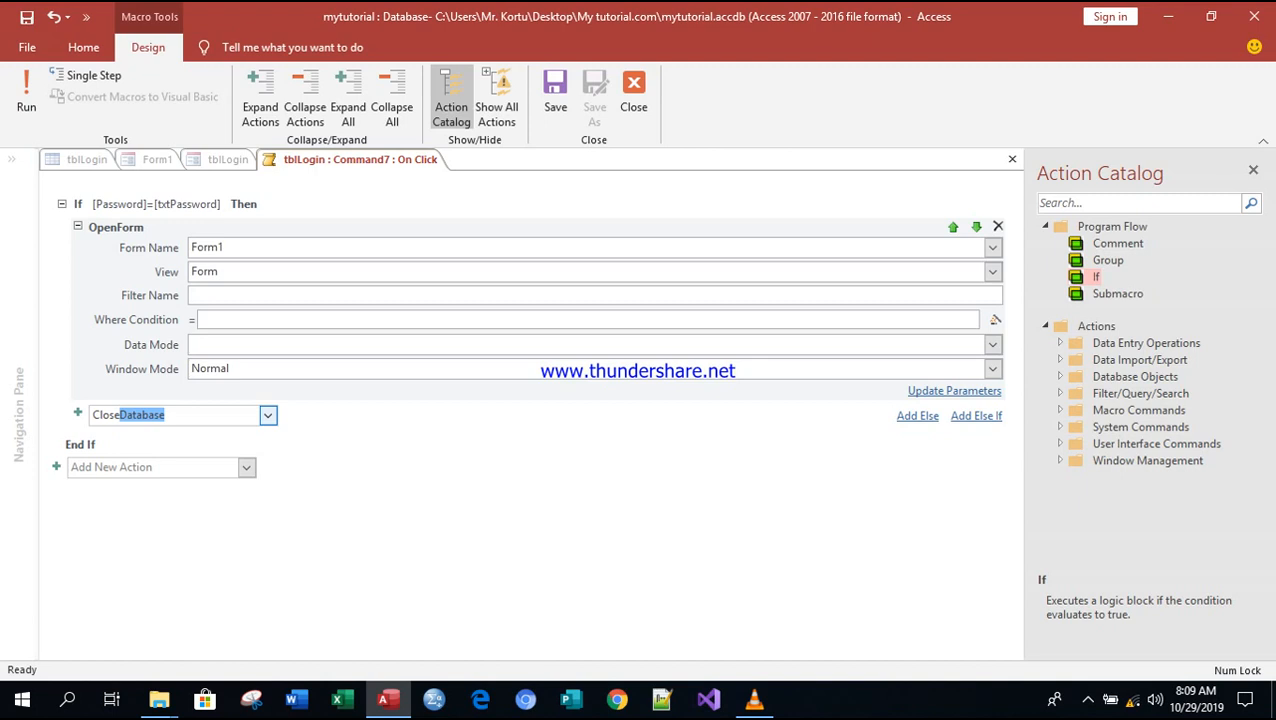
type("Window")
key("Return")
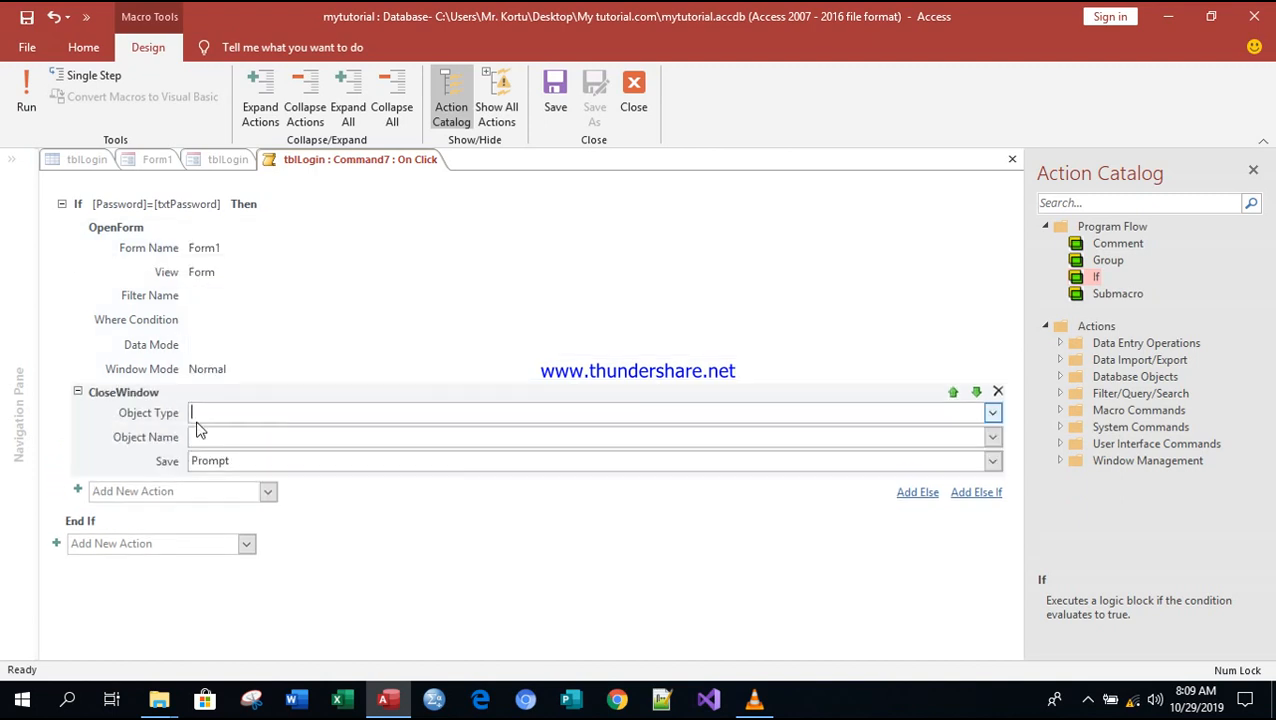
left_click(993, 413)
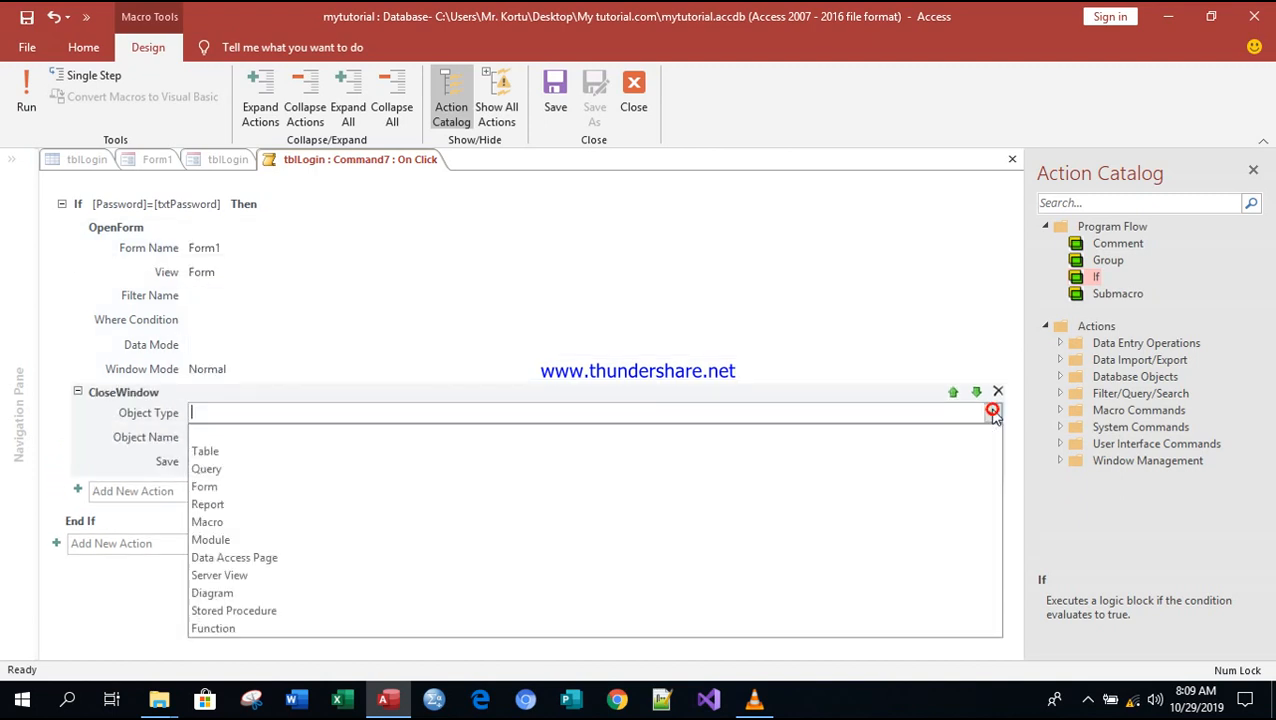
left_click(228, 490)
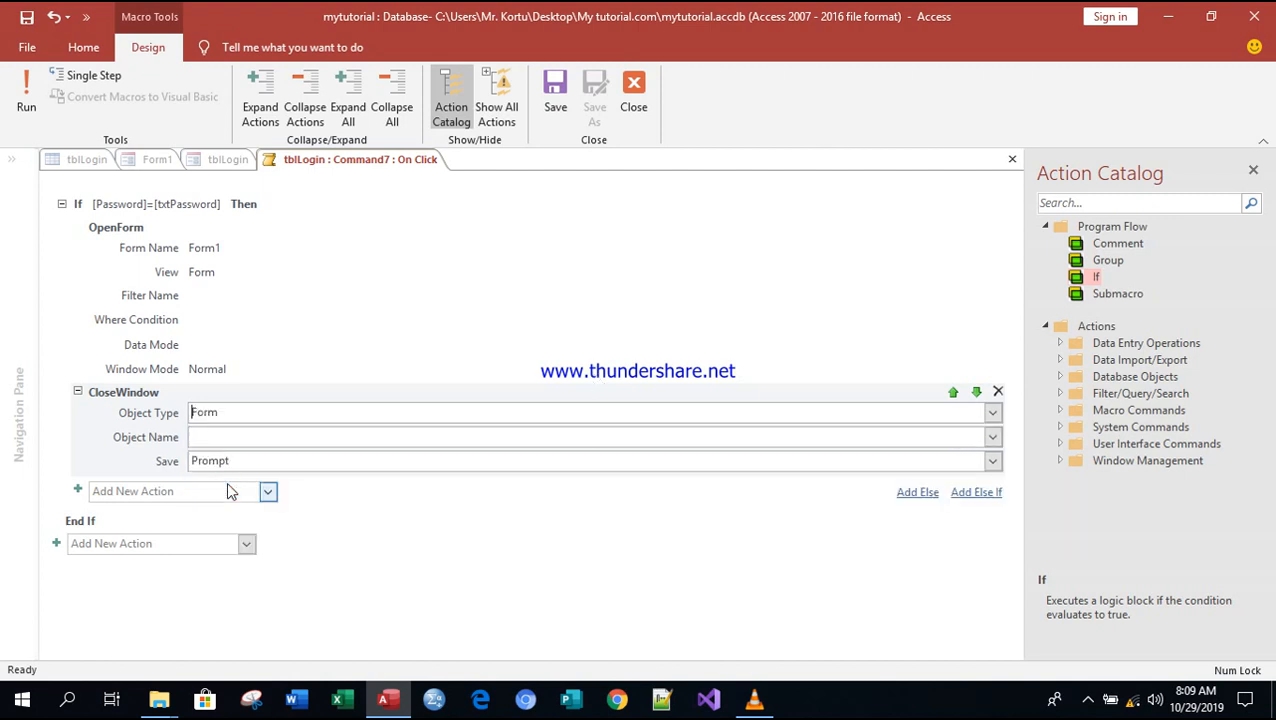
left_click(993, 437)
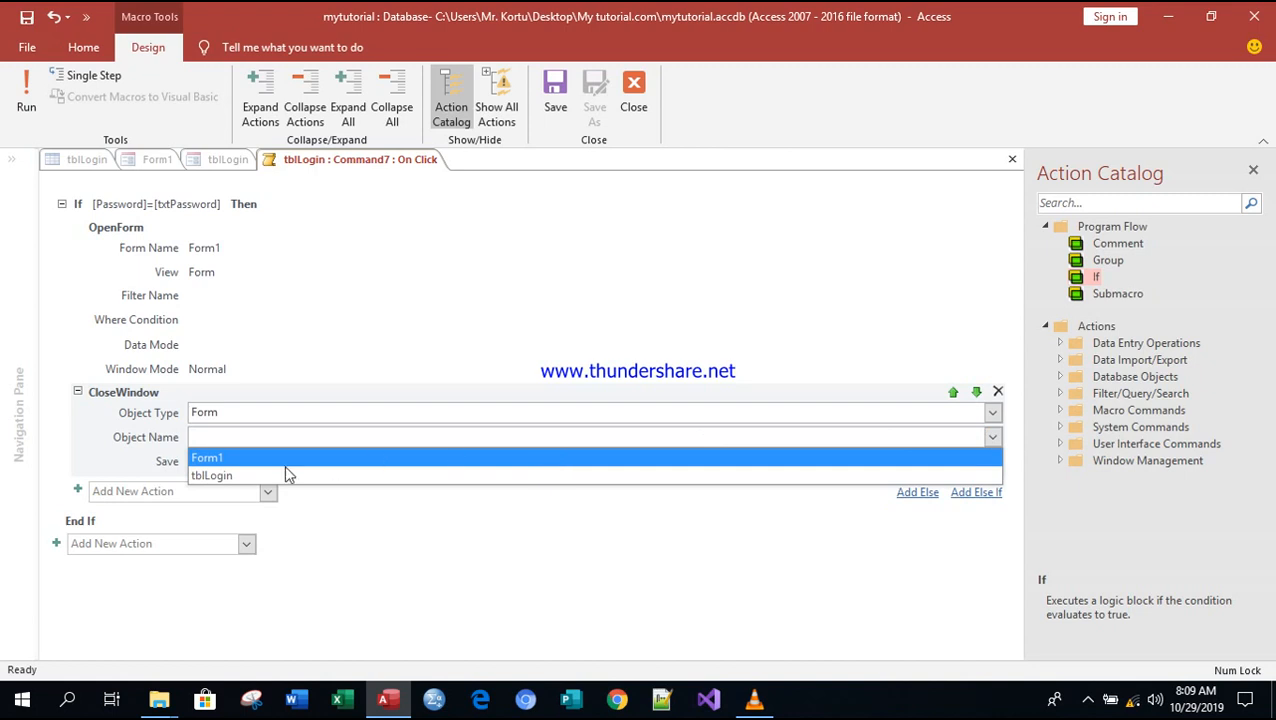
left_click(245, 476)
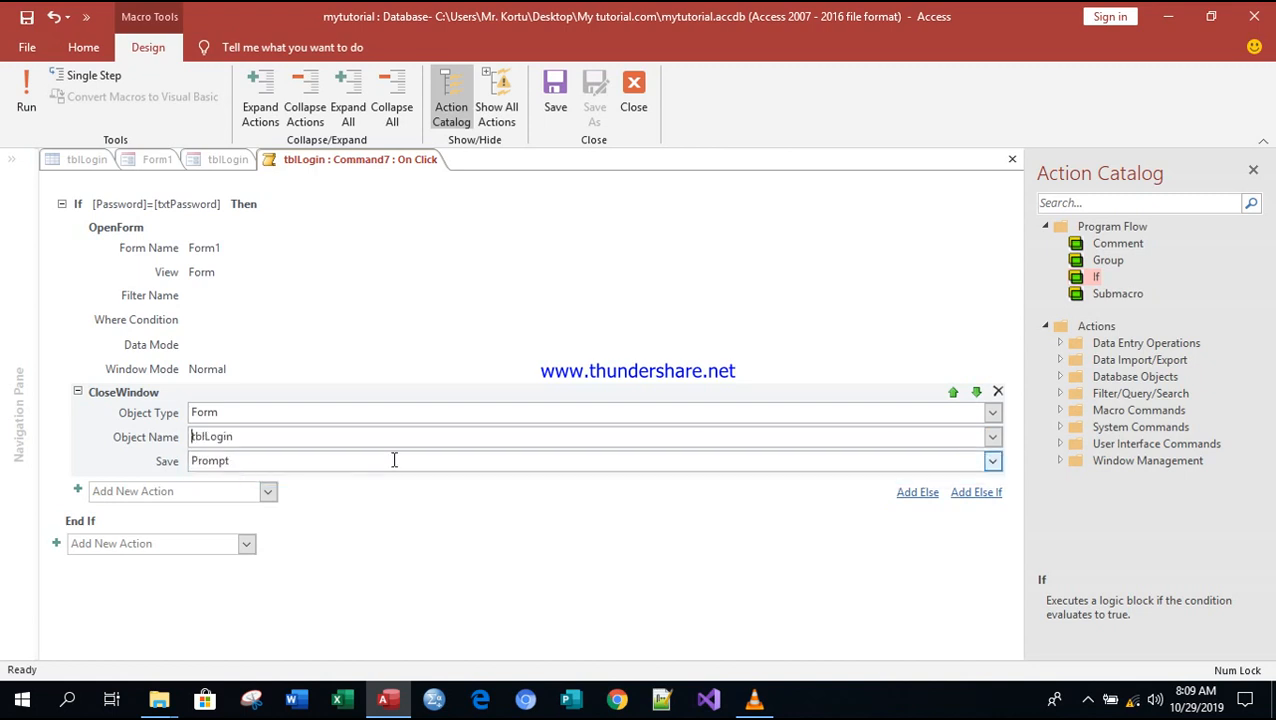
left_click(383, 515)
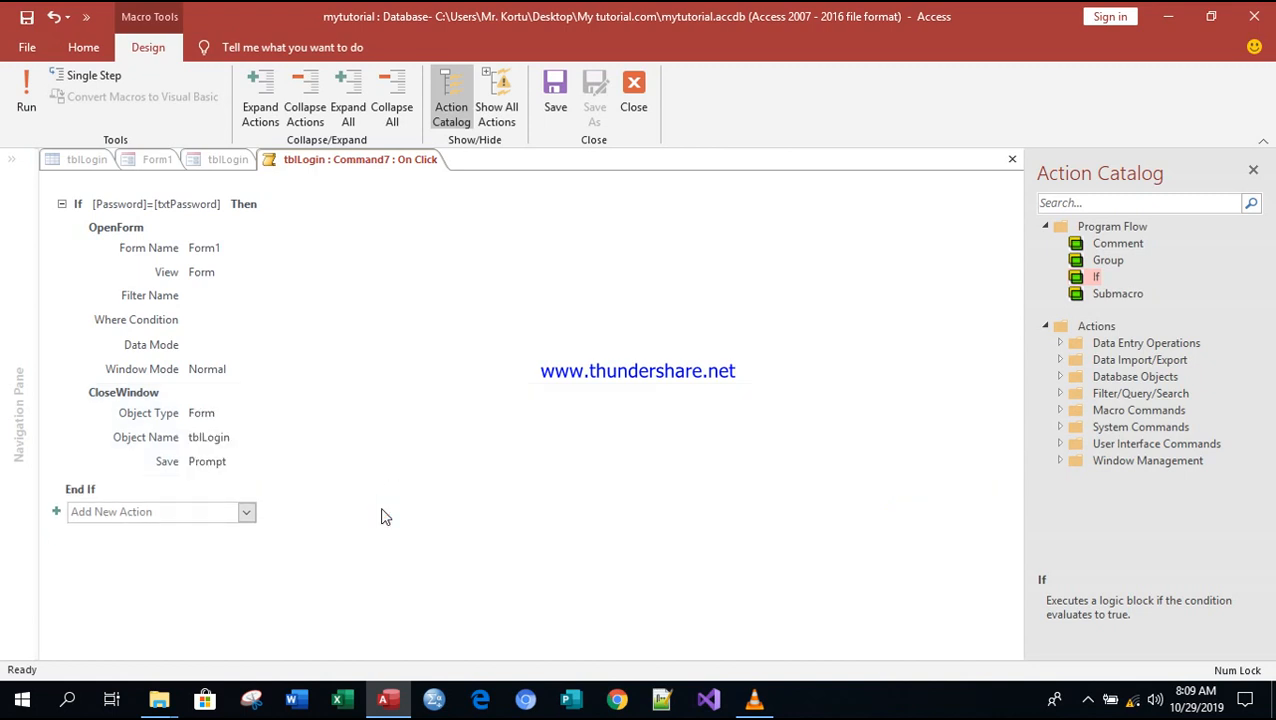
left_click(516, 309)
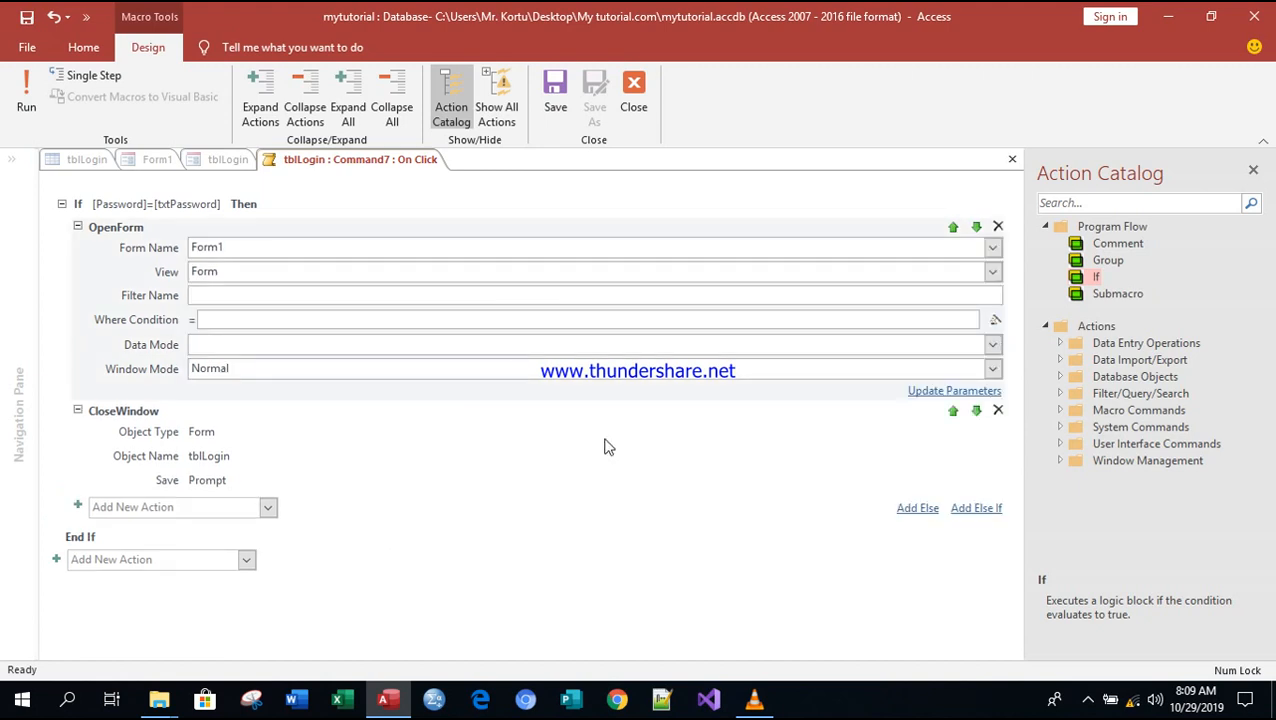
- Add an Else branch with a MessageBox action whose message reads 'Invalid password'
left_click(925, 514)
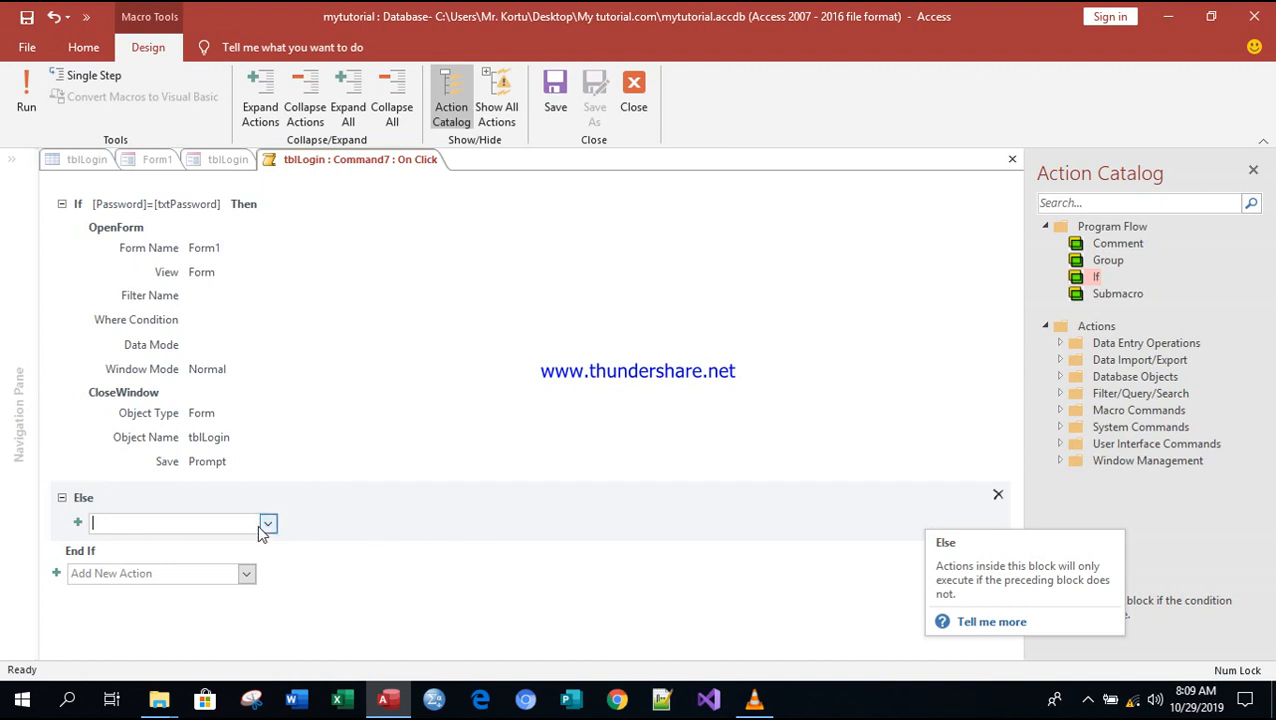
left_click(227, 524)
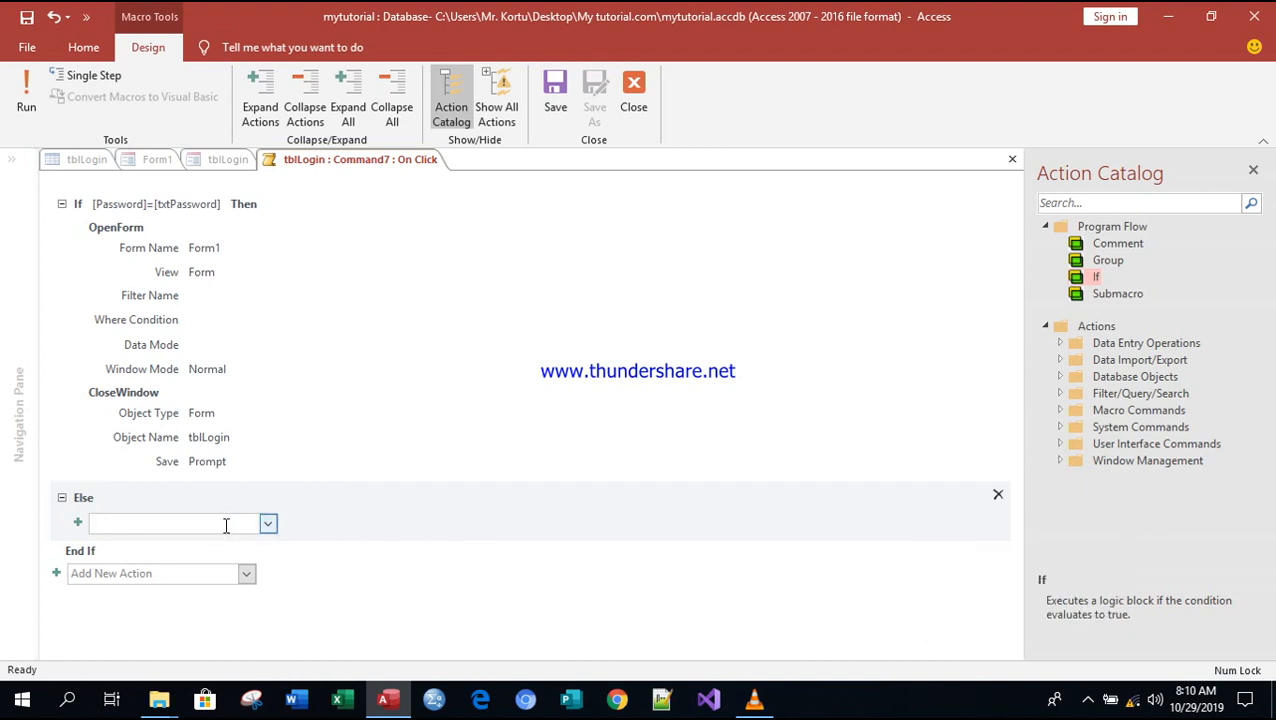
type("MessageBox")
key("Return")
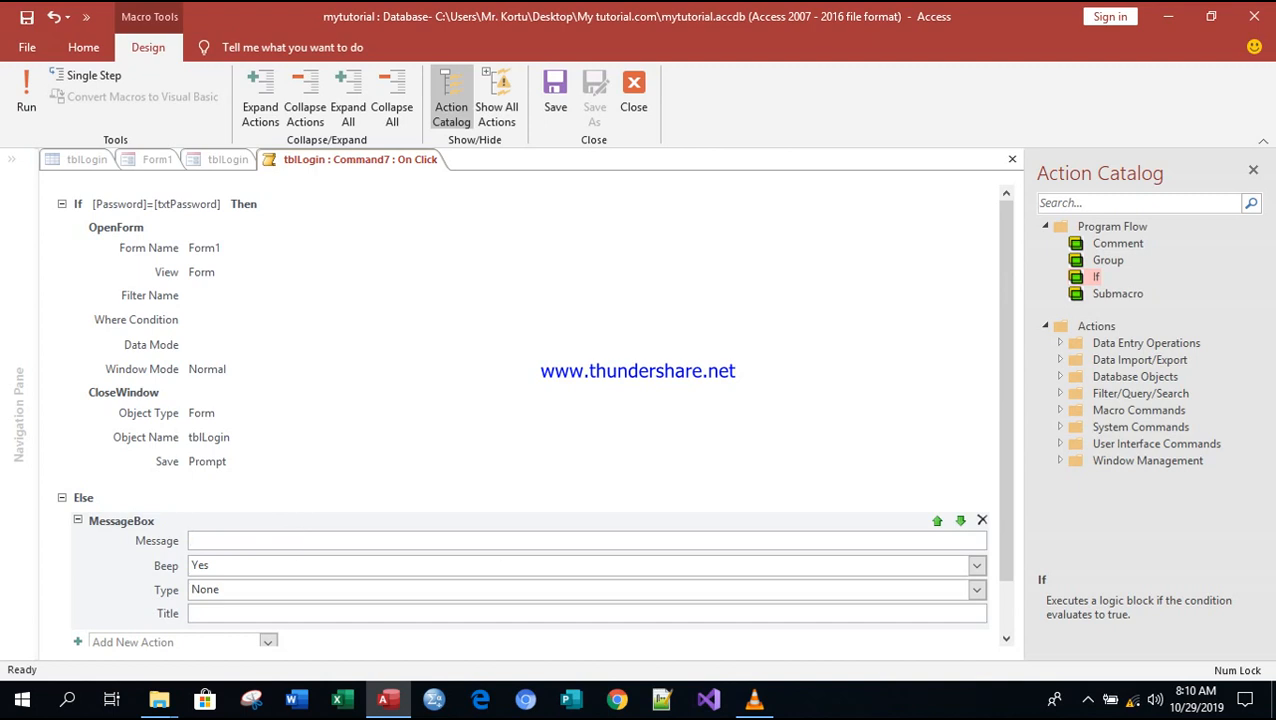
type("Invalid password or User")
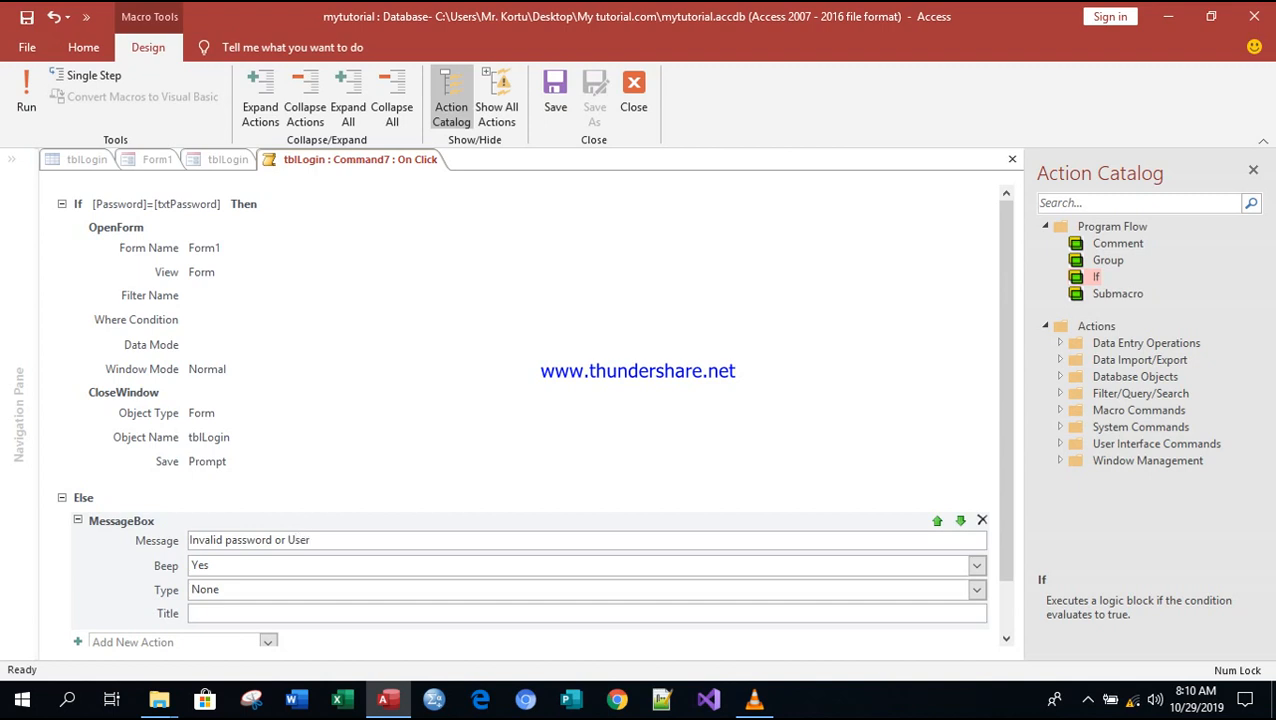
key("BackSpace")
key("BackSpace")
key("BackSpace")
key("BackSpace")
key("BackSpace")
- Save and close the macro, then widen the tblLogin form's Detail section in Design View
left_click(702, 645)
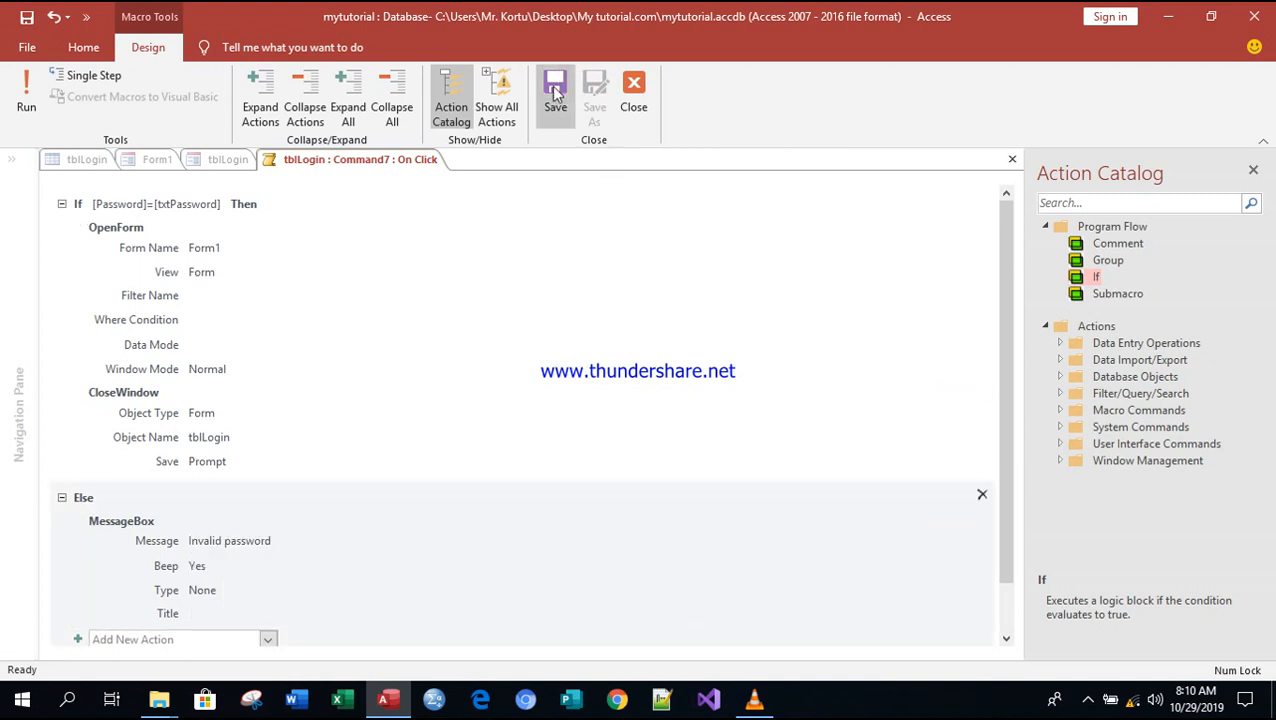
left_click(628, 90)
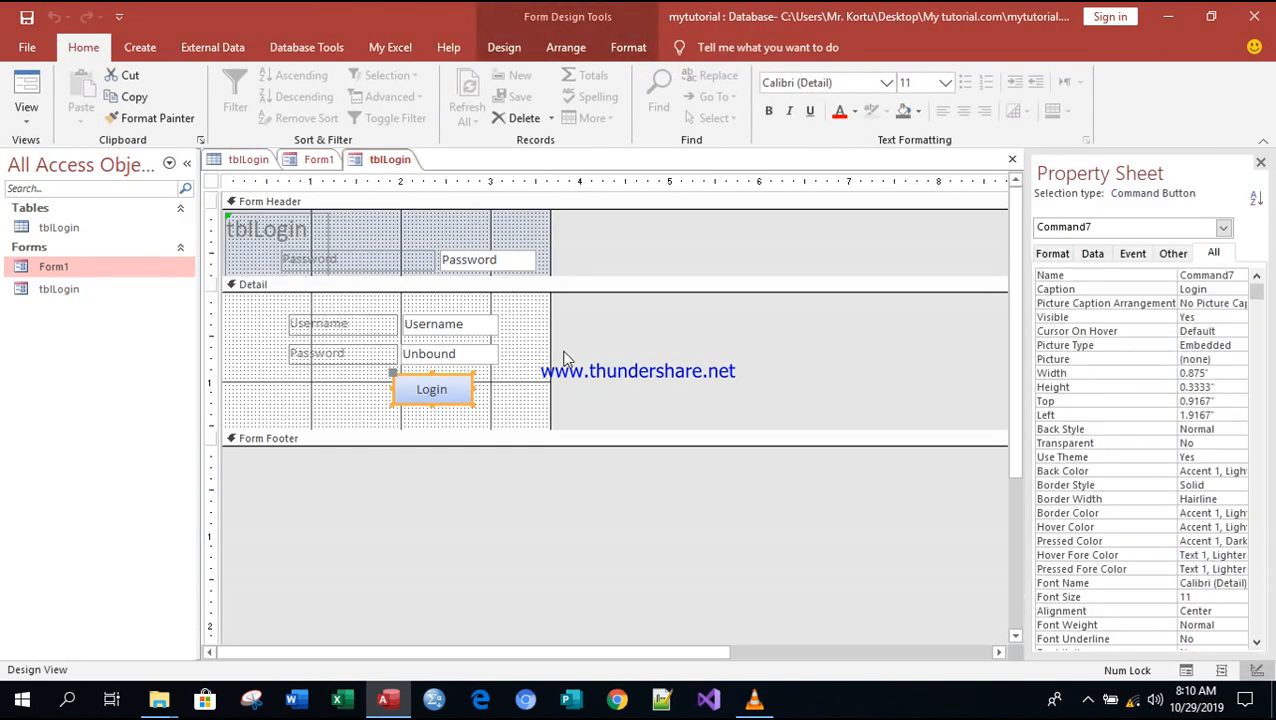
left_click(516, 323)
left_click_drag(550, 318, 598, 316)
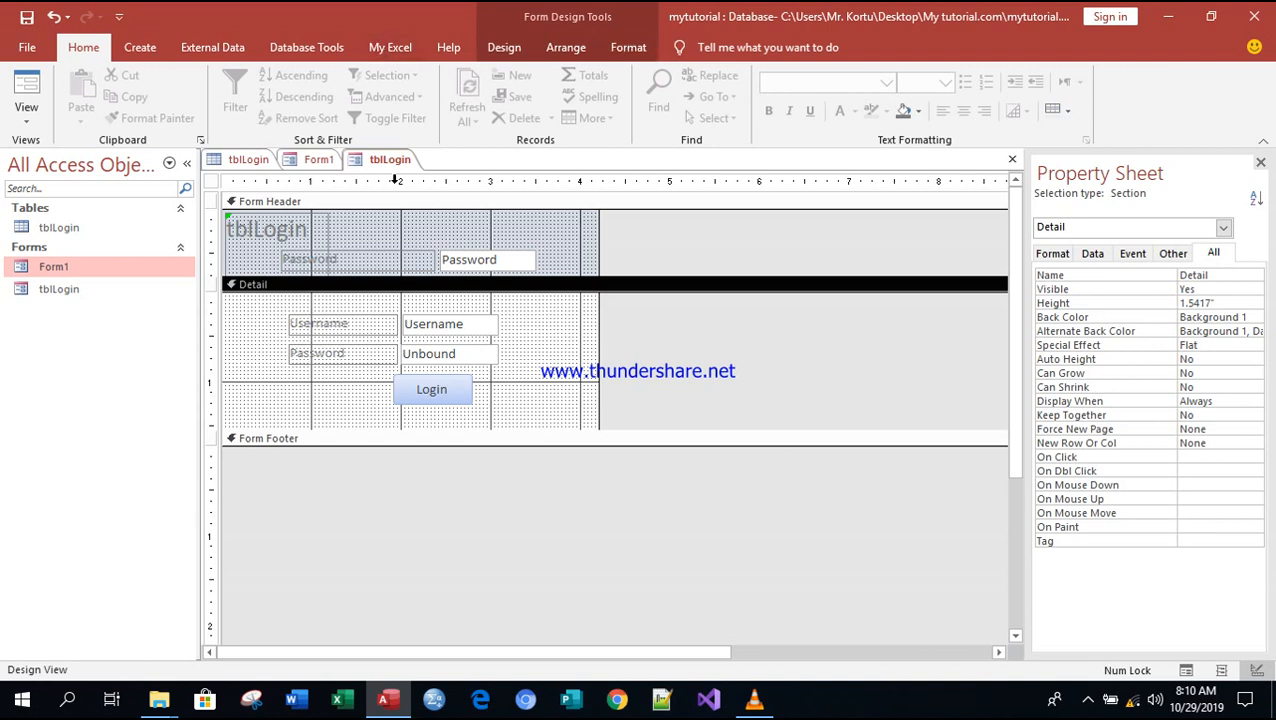
left_click(518, 324)
left_click(141, 47)
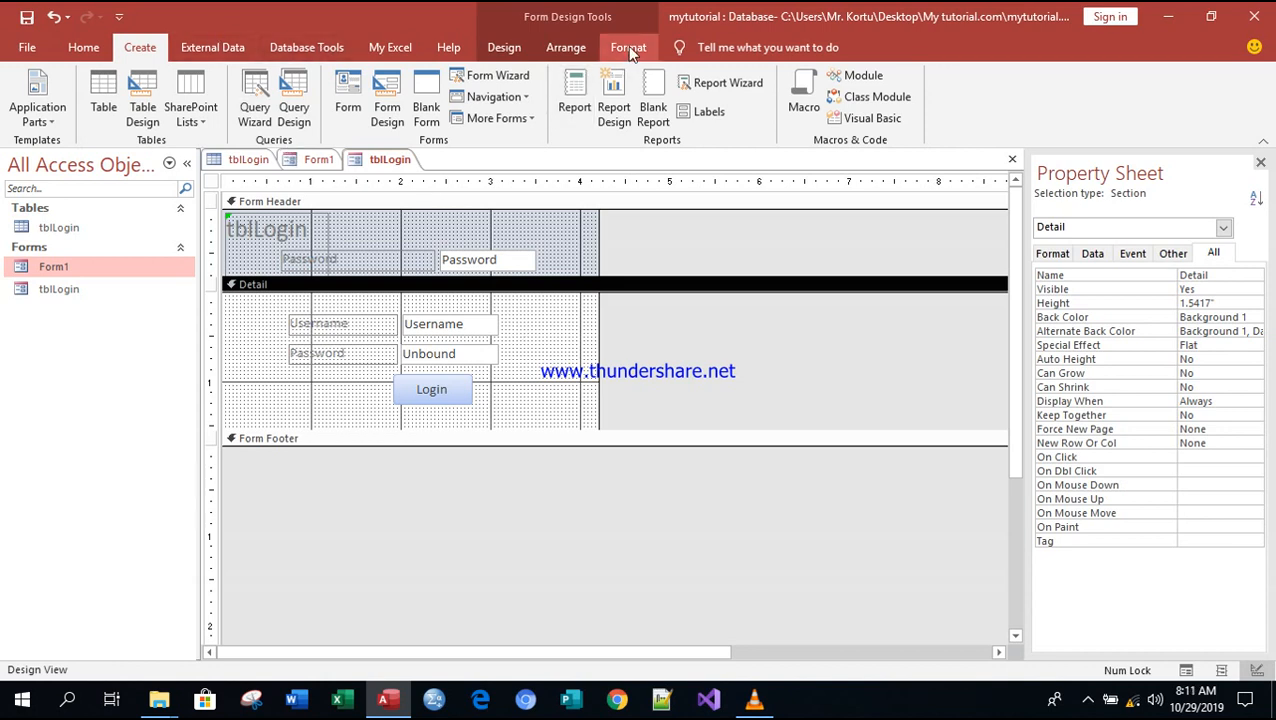
left_click(510, 47)
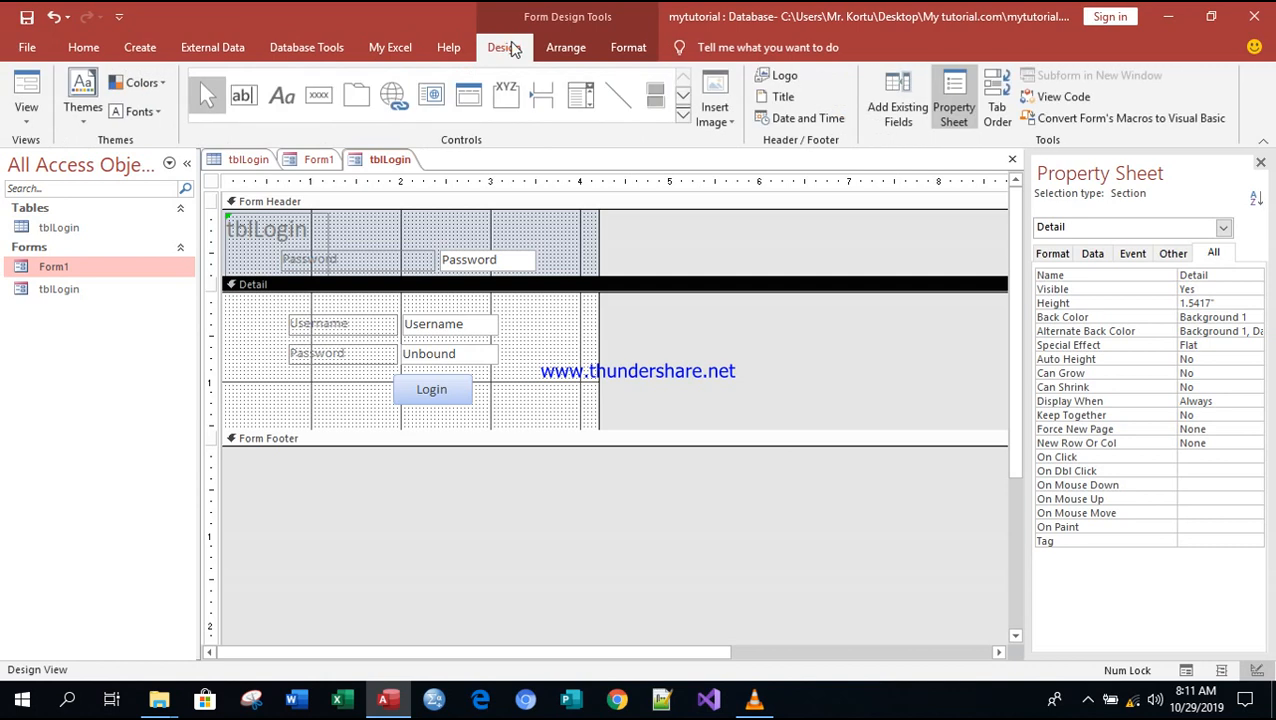
- Add a combo box beside the Username field listing tblLogin's Username values to find records
left_click(579, 97)
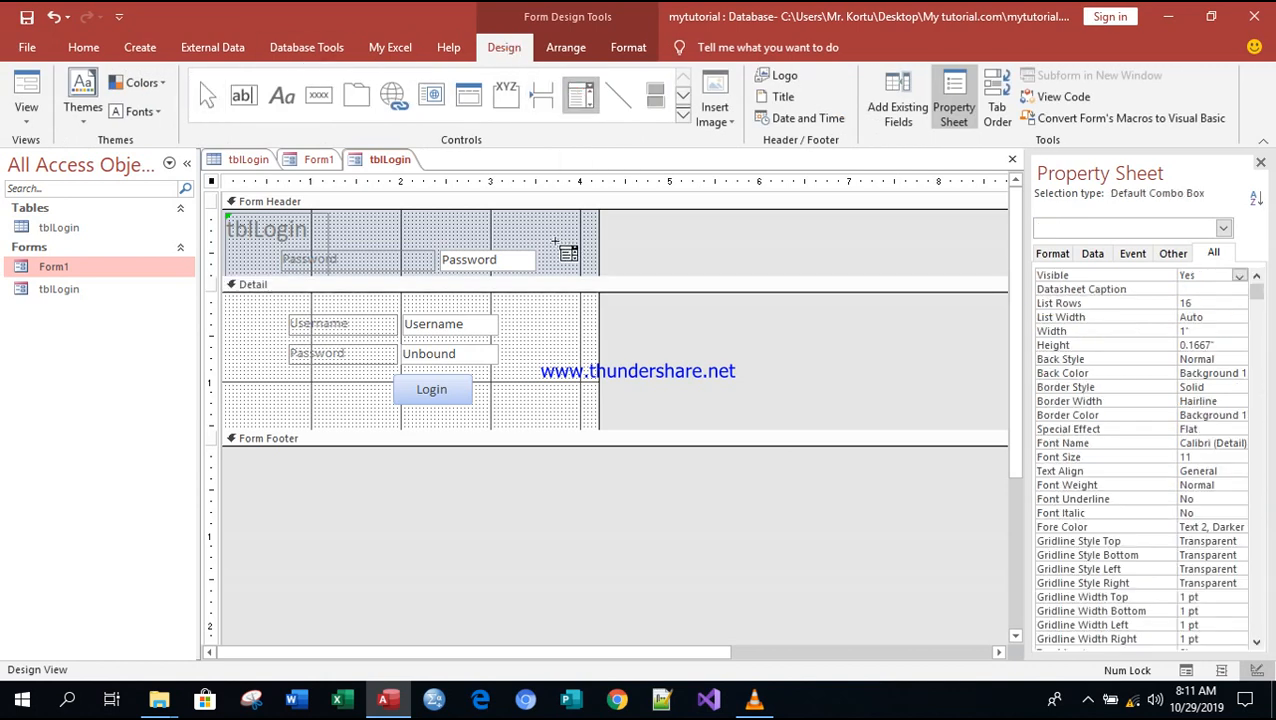
left_click(501, 318)
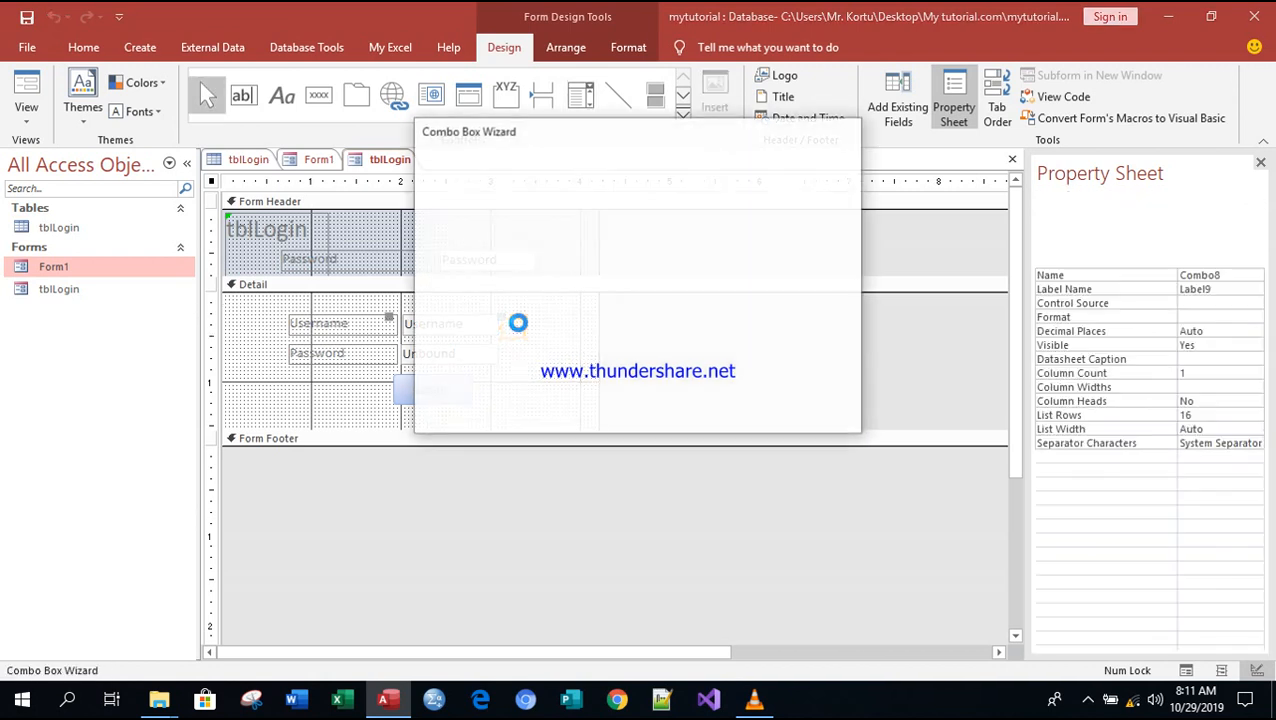
left_click(549, 288)
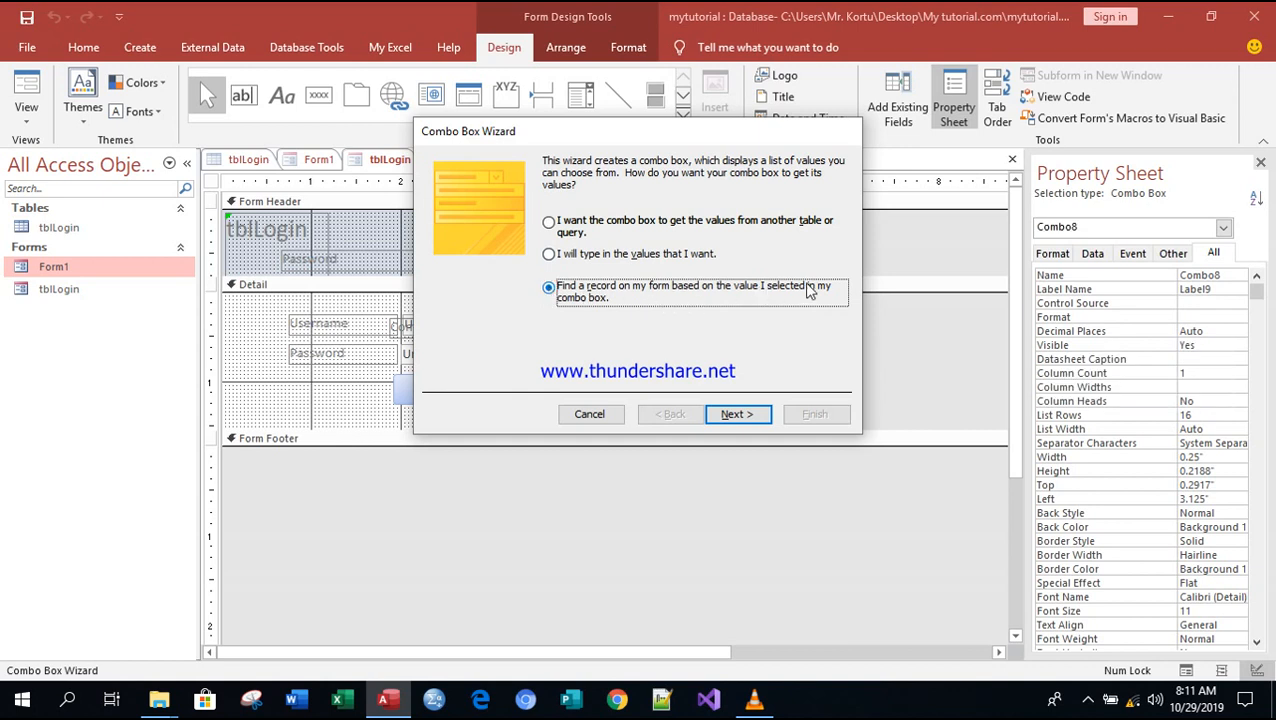
left_click(738, 415)
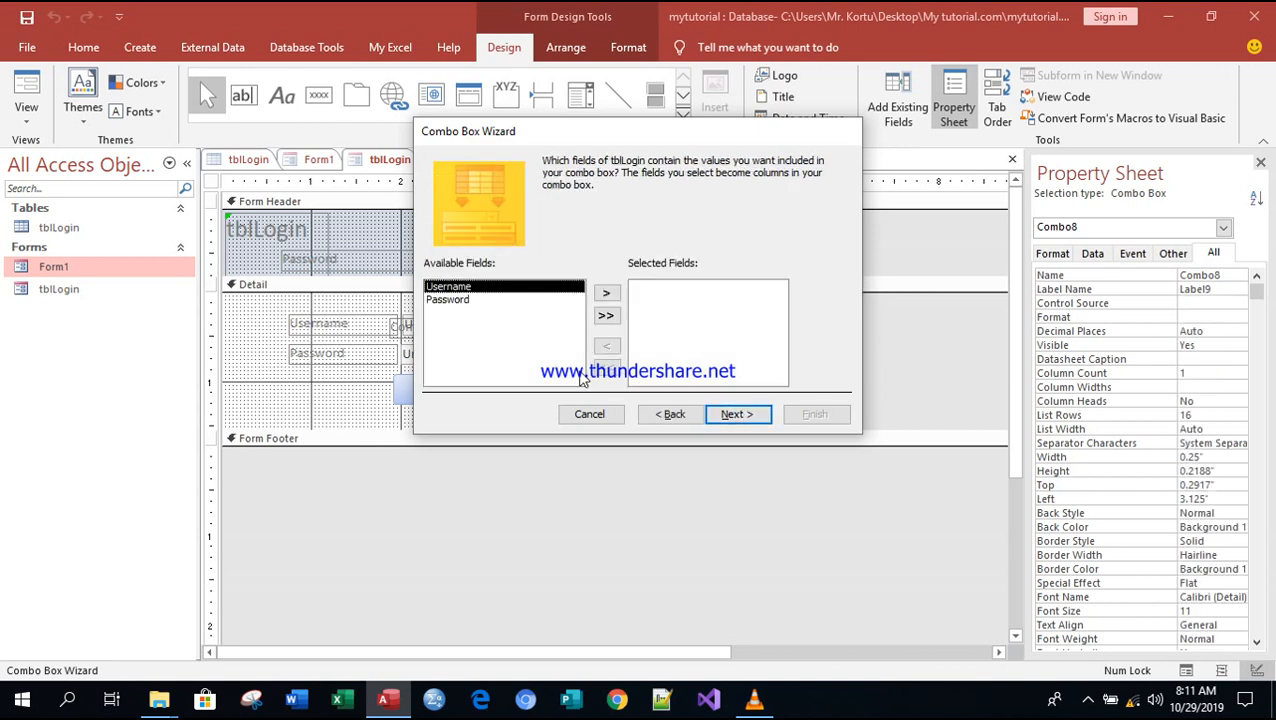
left_click(606, 295)
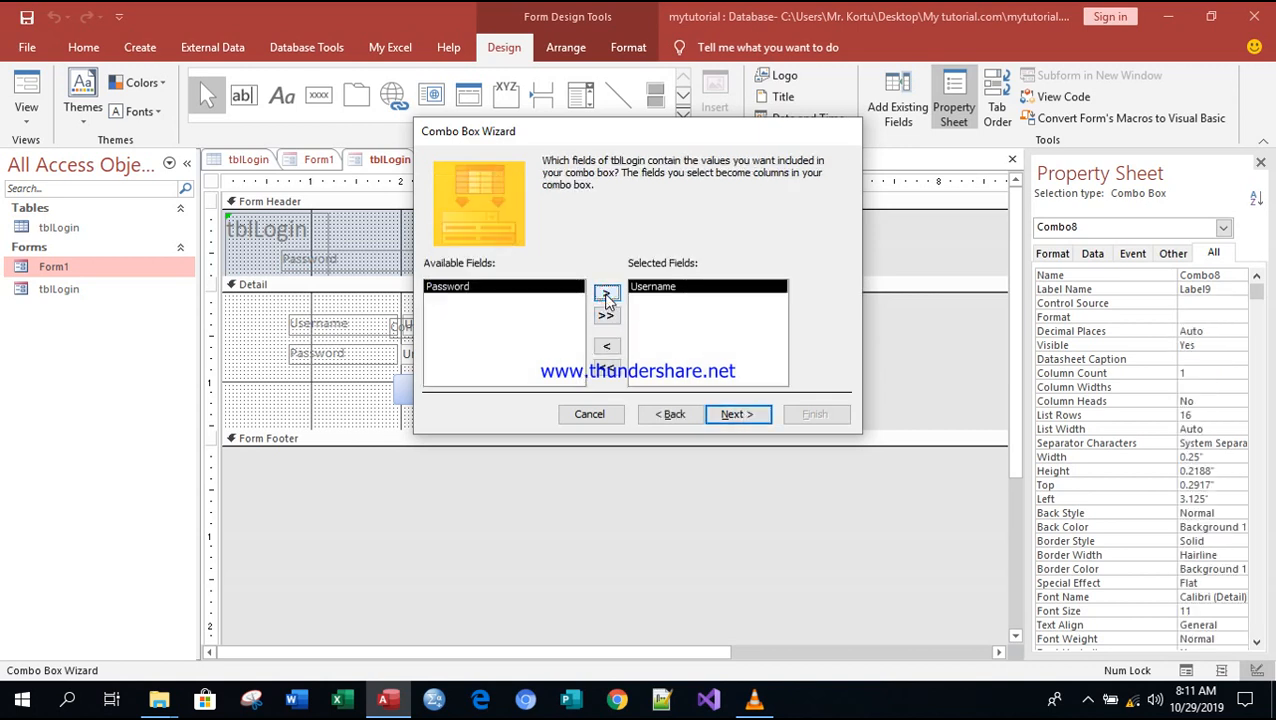
left_click(729, 413)
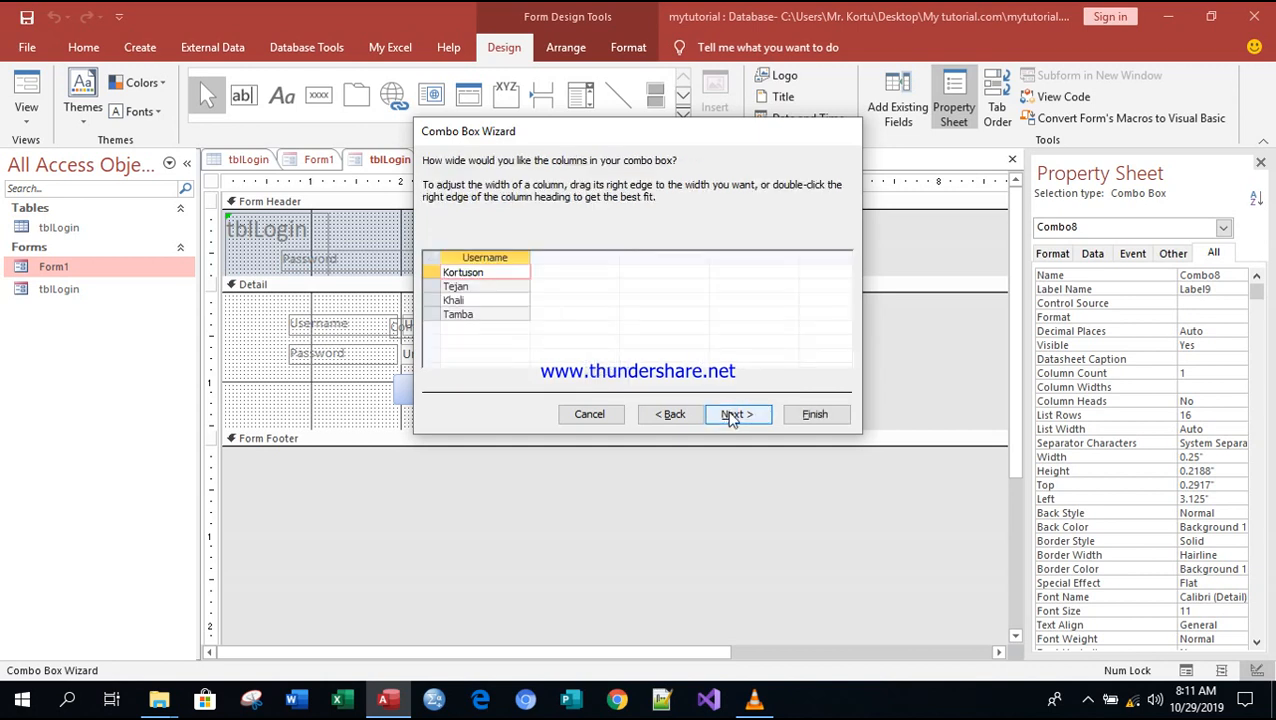
left_click(731, 414)
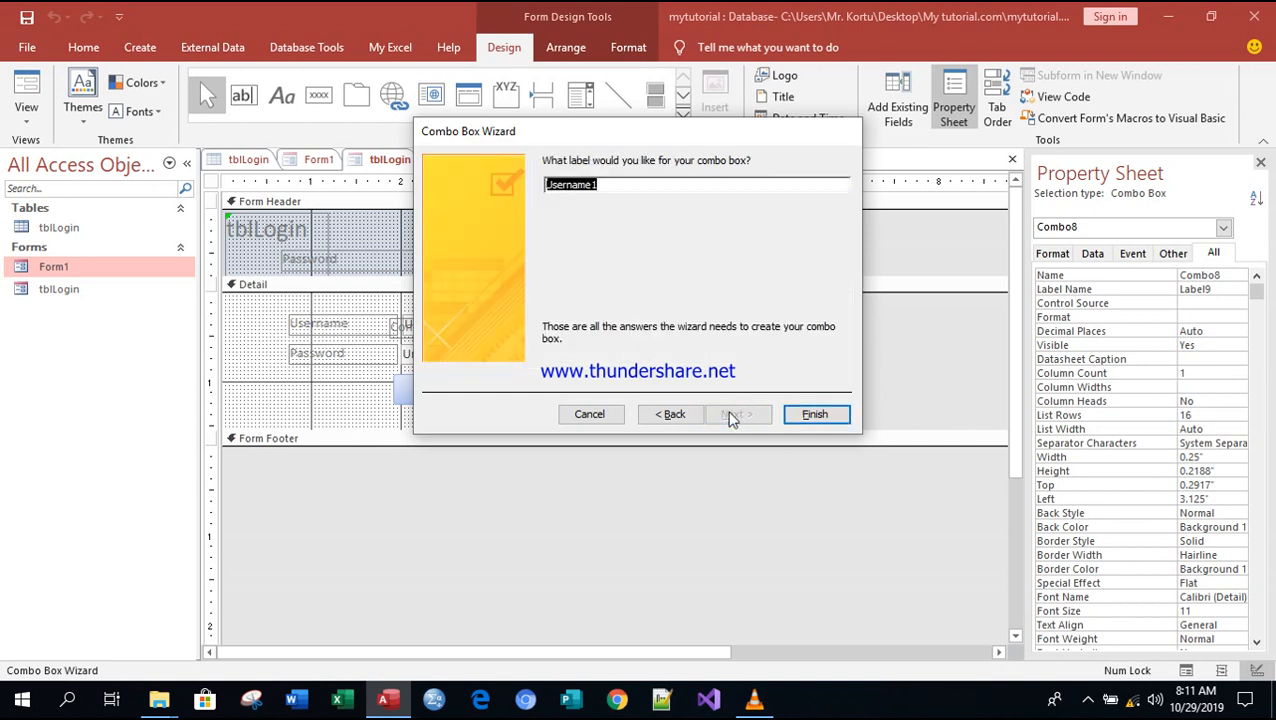
left_click(815, 414)
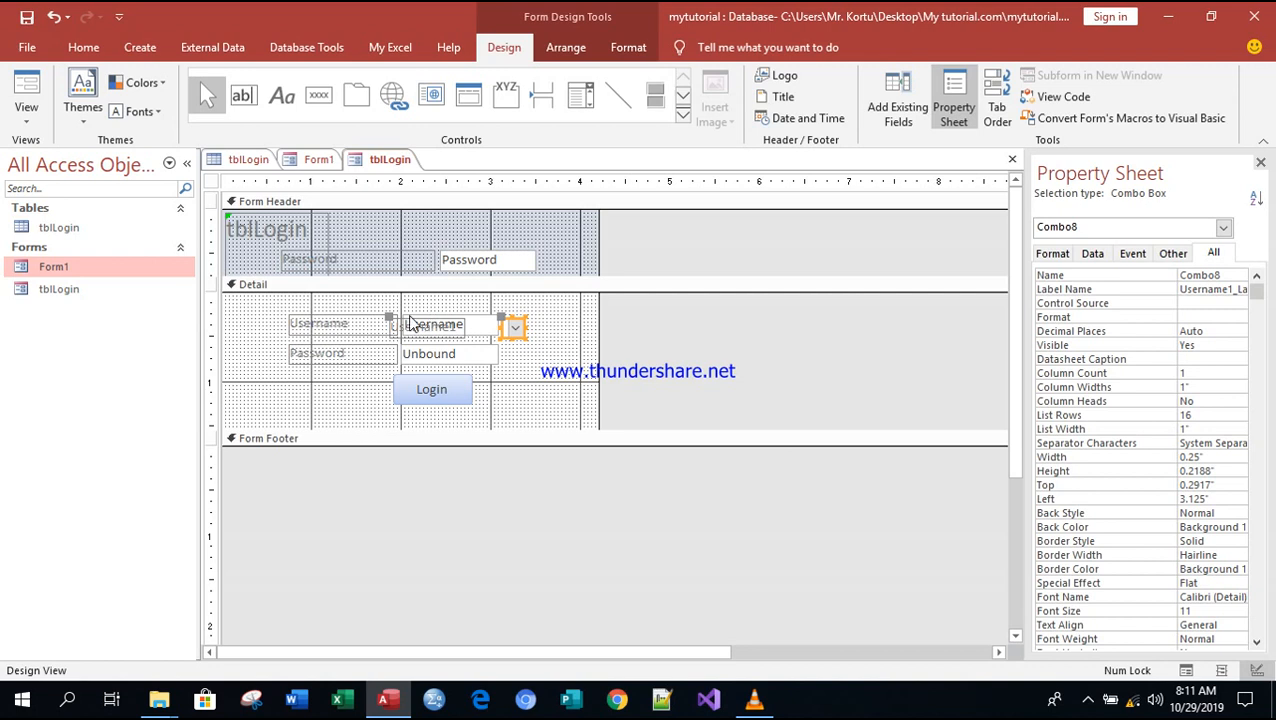
- Delete the combo box's Username1 label and narrow the combo box beside the Username box
left_click(406, 321)
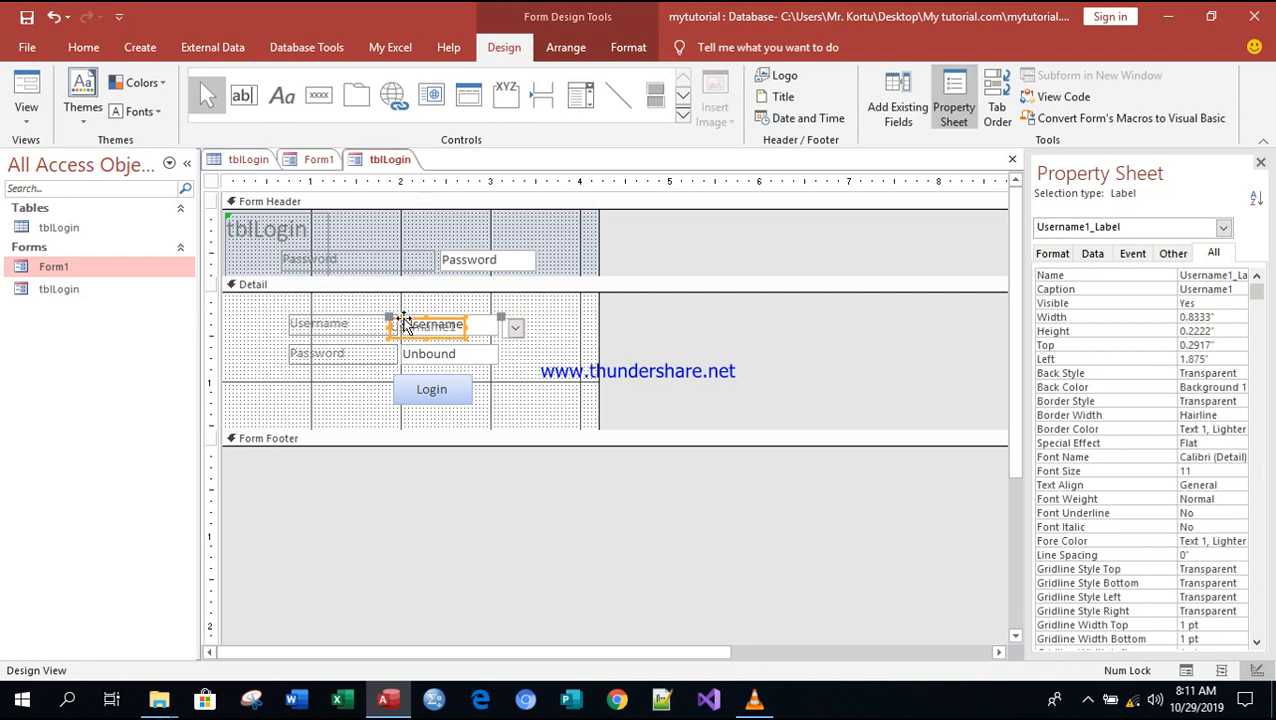
right_click(403, 320)
left_click(452, 493)
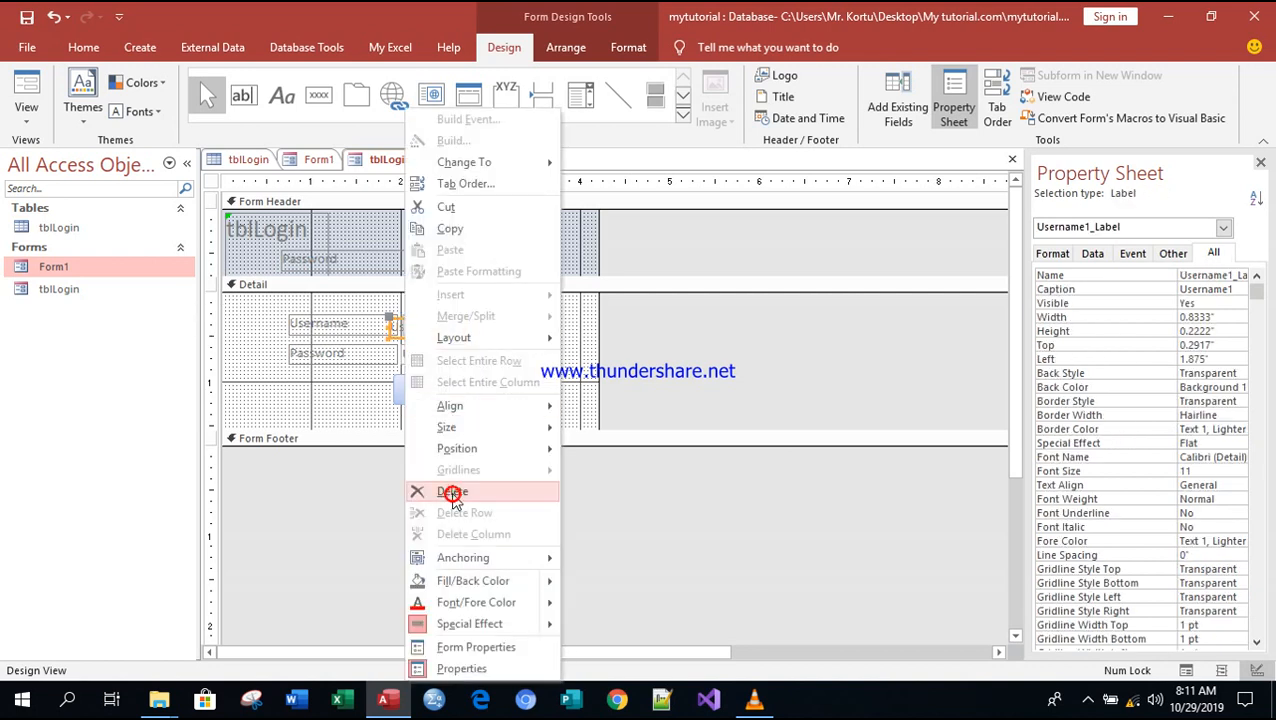
left_click(514, 331)
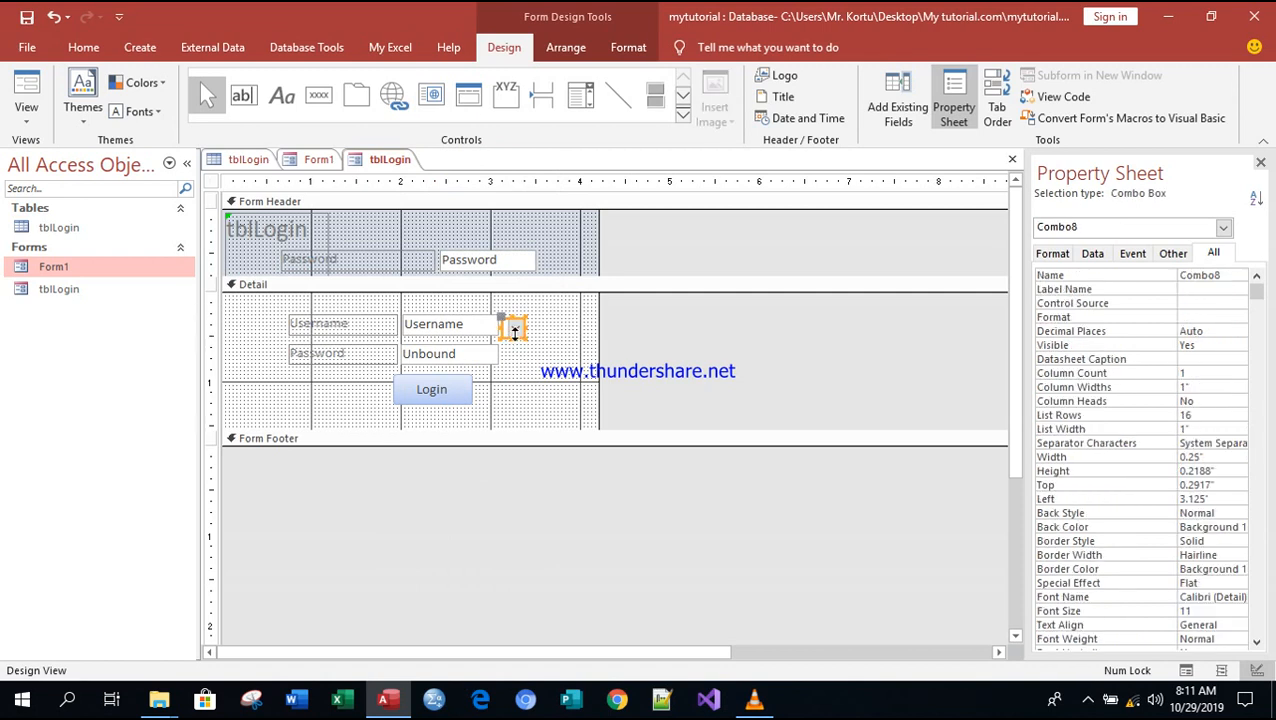
mouse_move(500, 328)
left_mouse_down()
mouse_move(516, 330)
mouse_move(507, 325)
left_mouse_up()
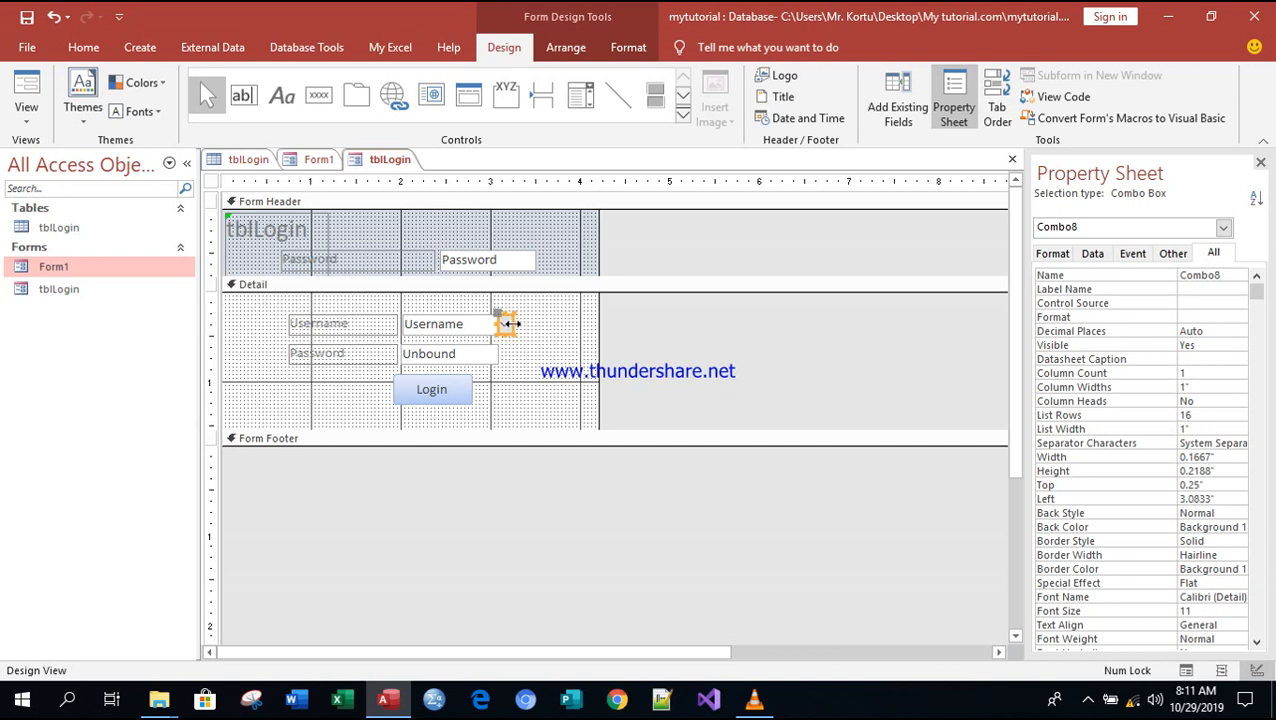
left_click(539, 346)
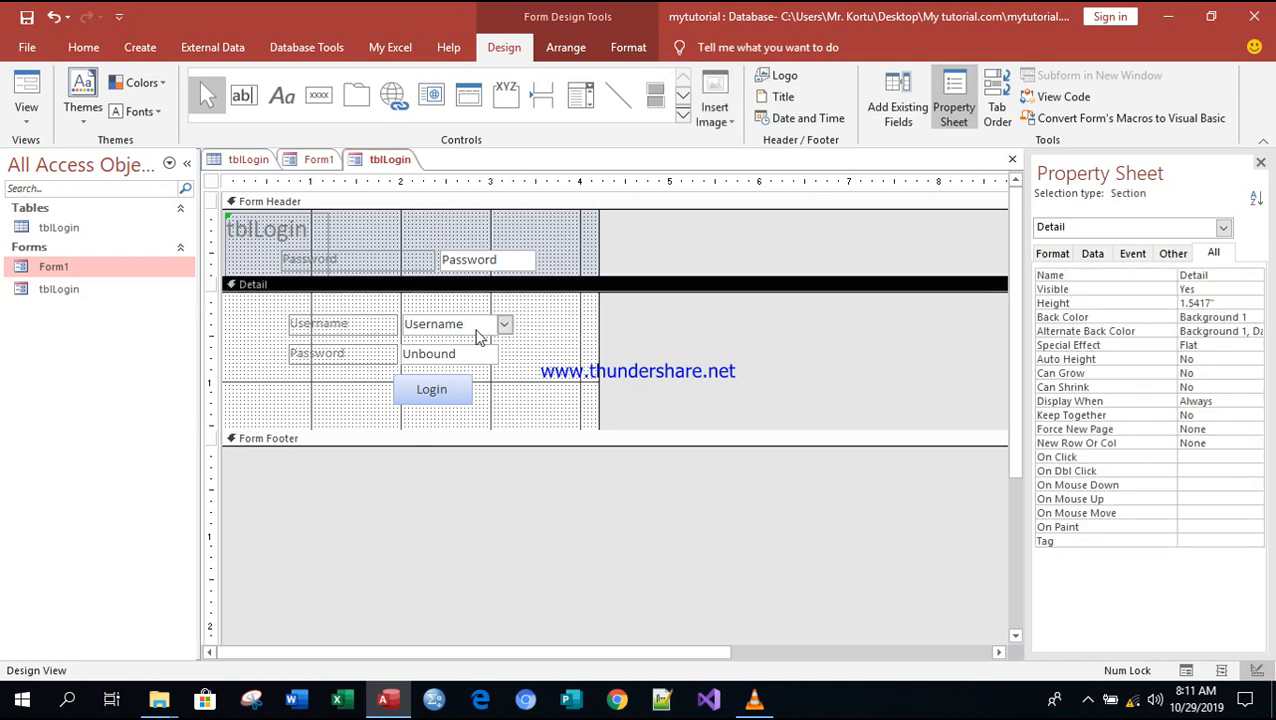
- Switch the tblLogin login form to Form View for testing
right_click(388, 165)
left_click(432, 172)
right_click(390, 162)
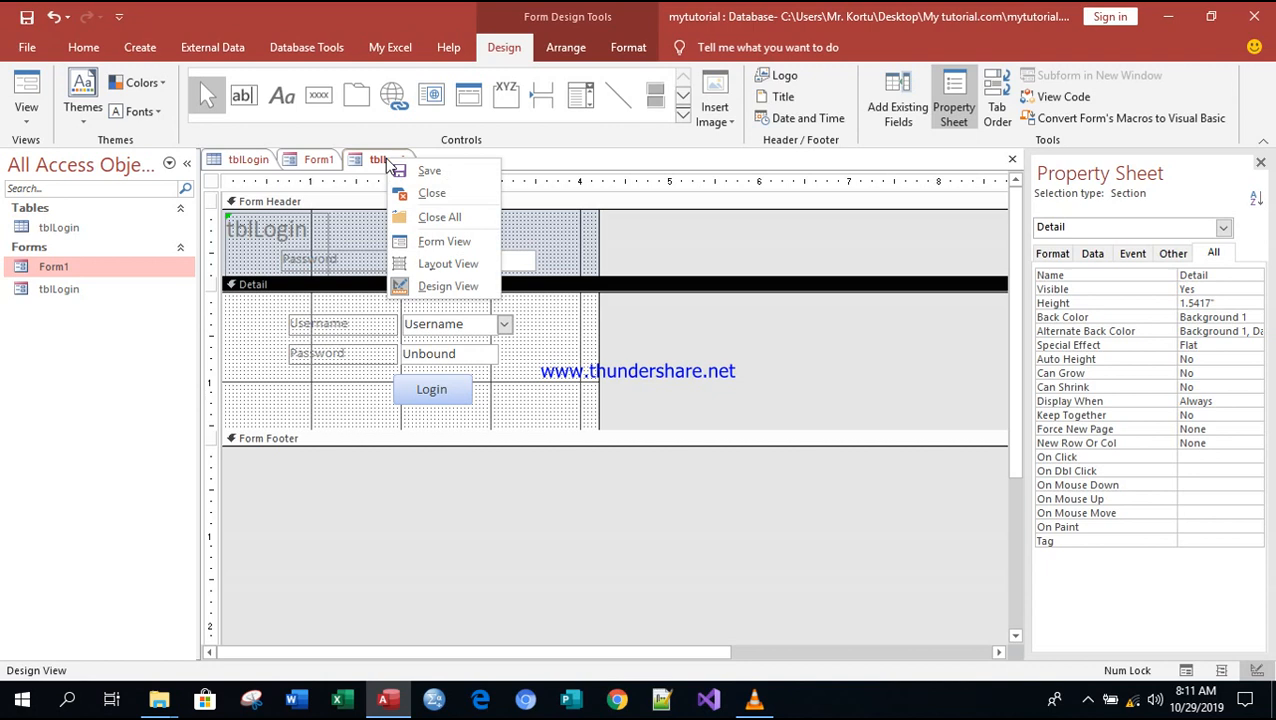
left_click(440, 243)
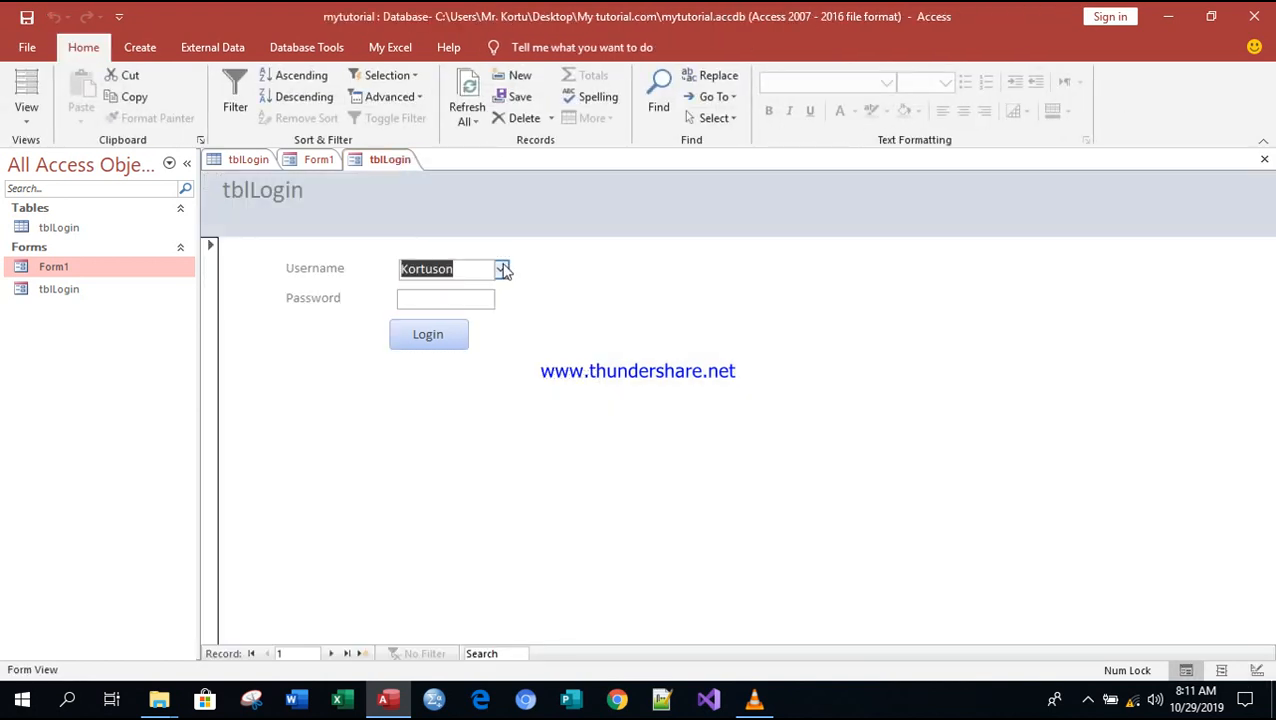
- Log in with the first stored username and its password, then check tblLogin's records and return to Form1
left_click(503, 270)
left_click(519, 311)
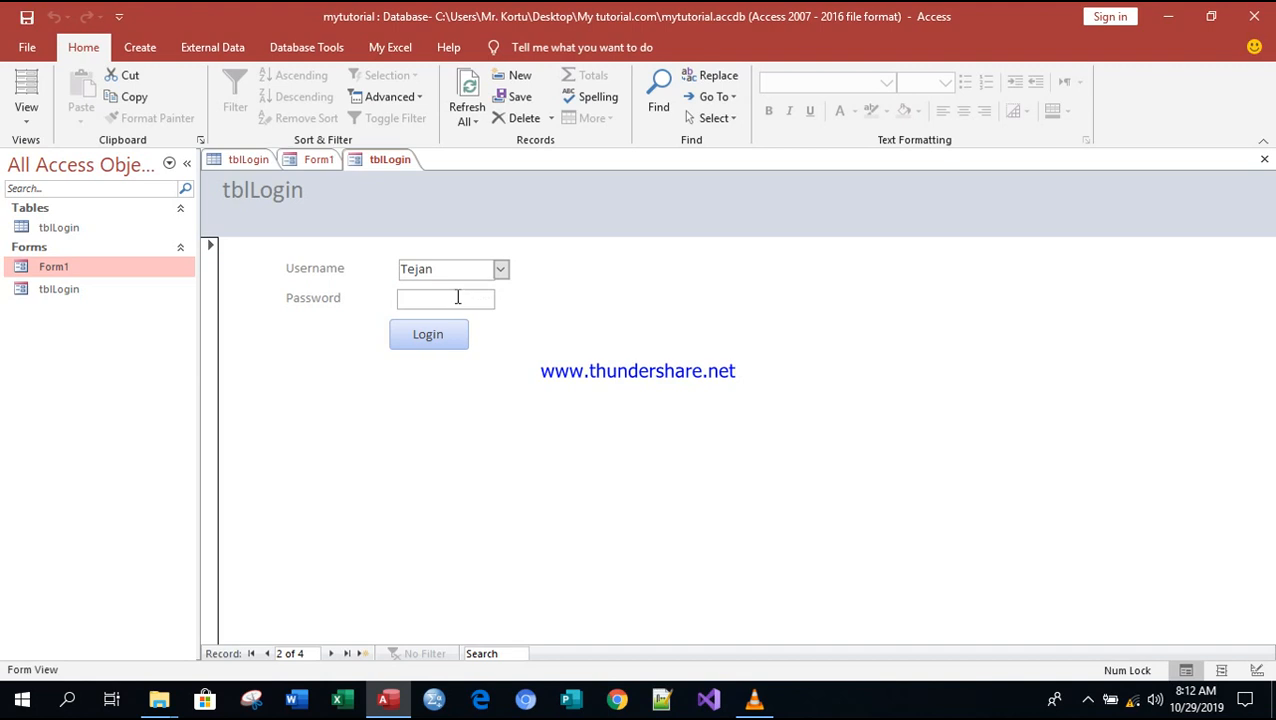
left_click(501, 269)
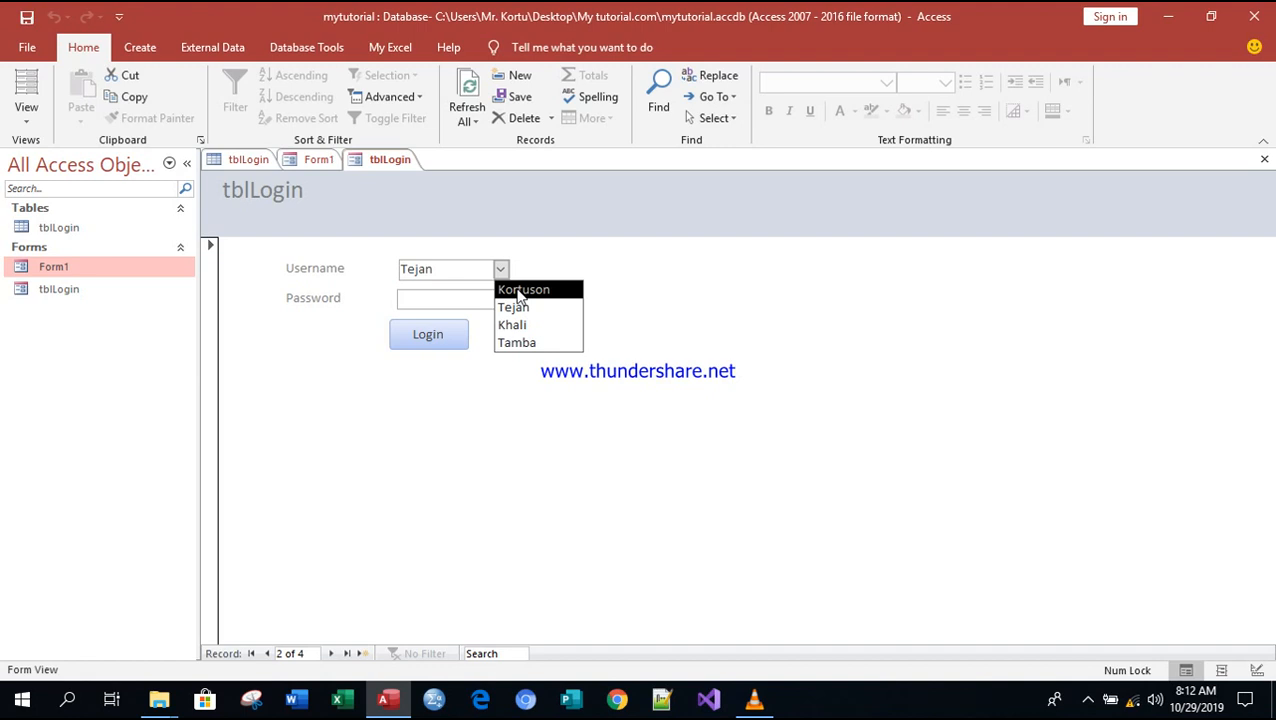
left_click(519, 291)
left_click(419, 298)
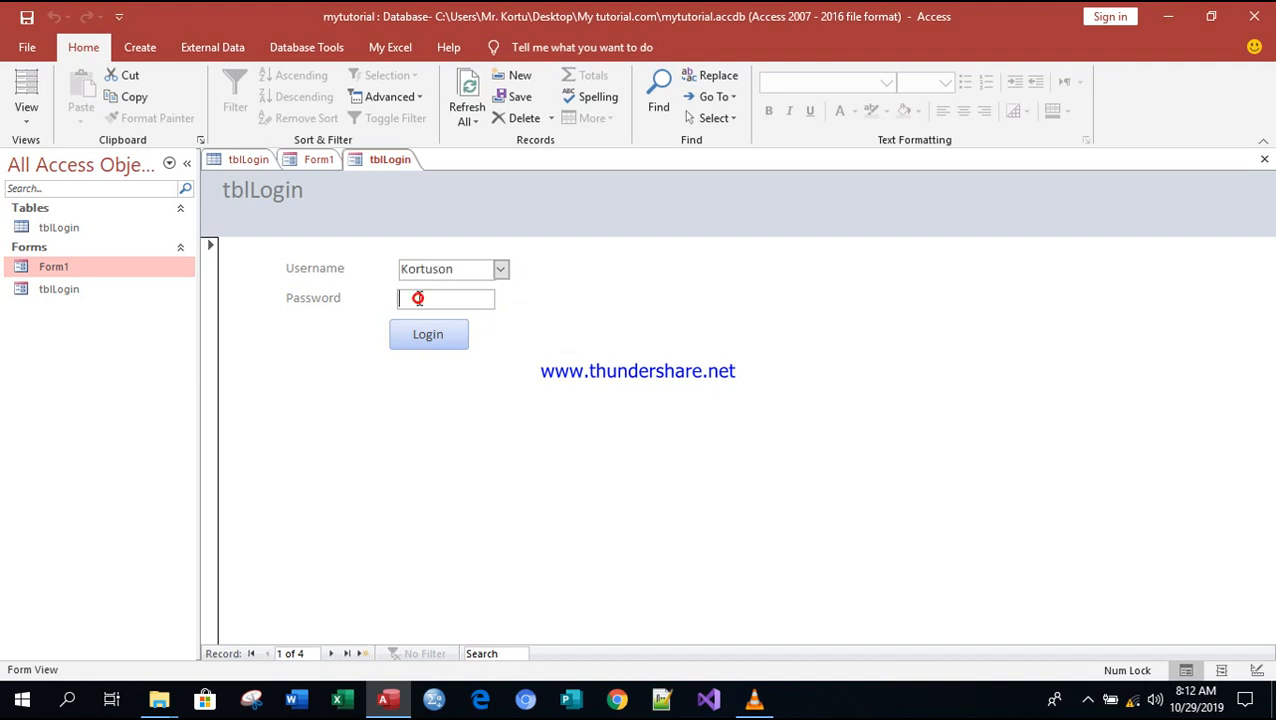
type("123456")
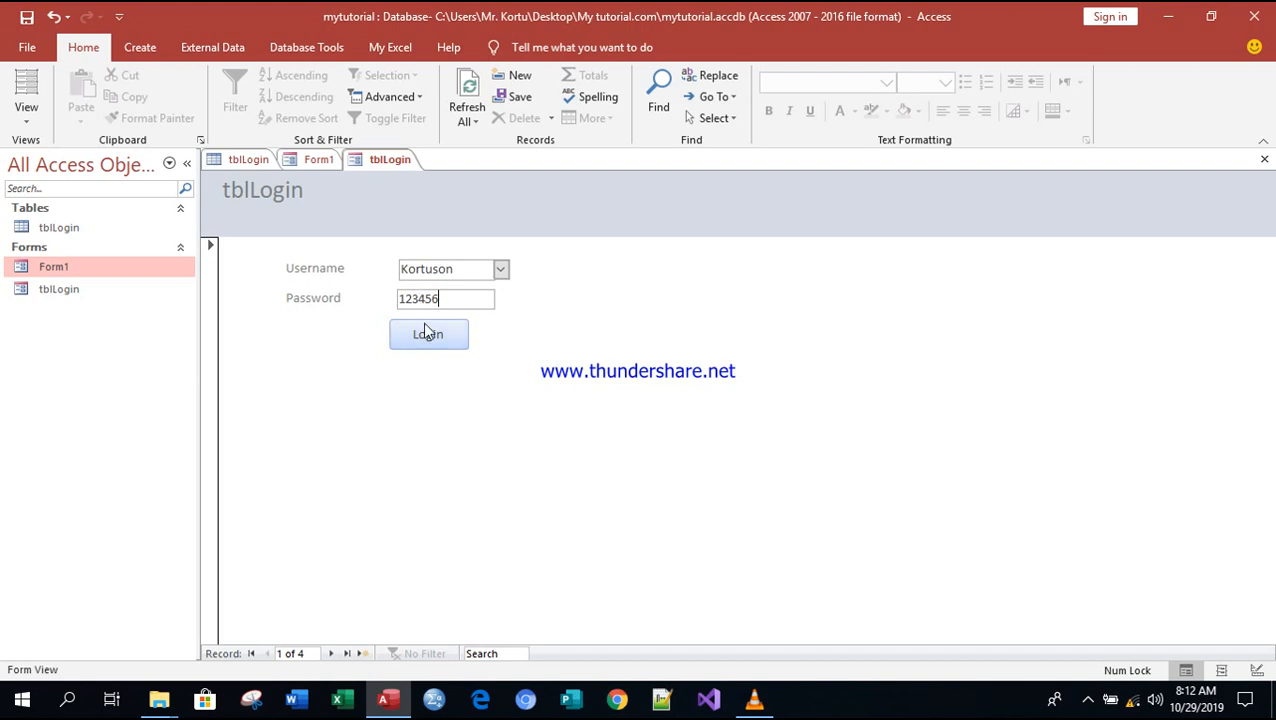
left_click(427, 336)
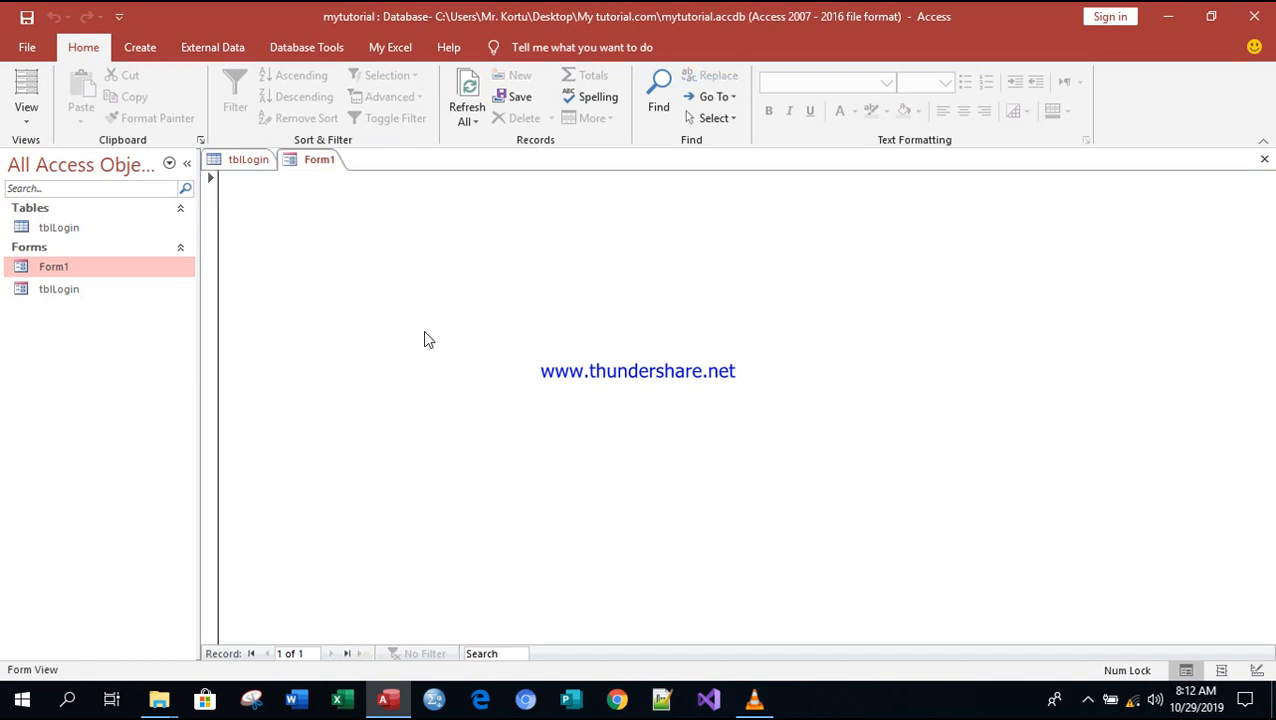
left_click(252, 160)
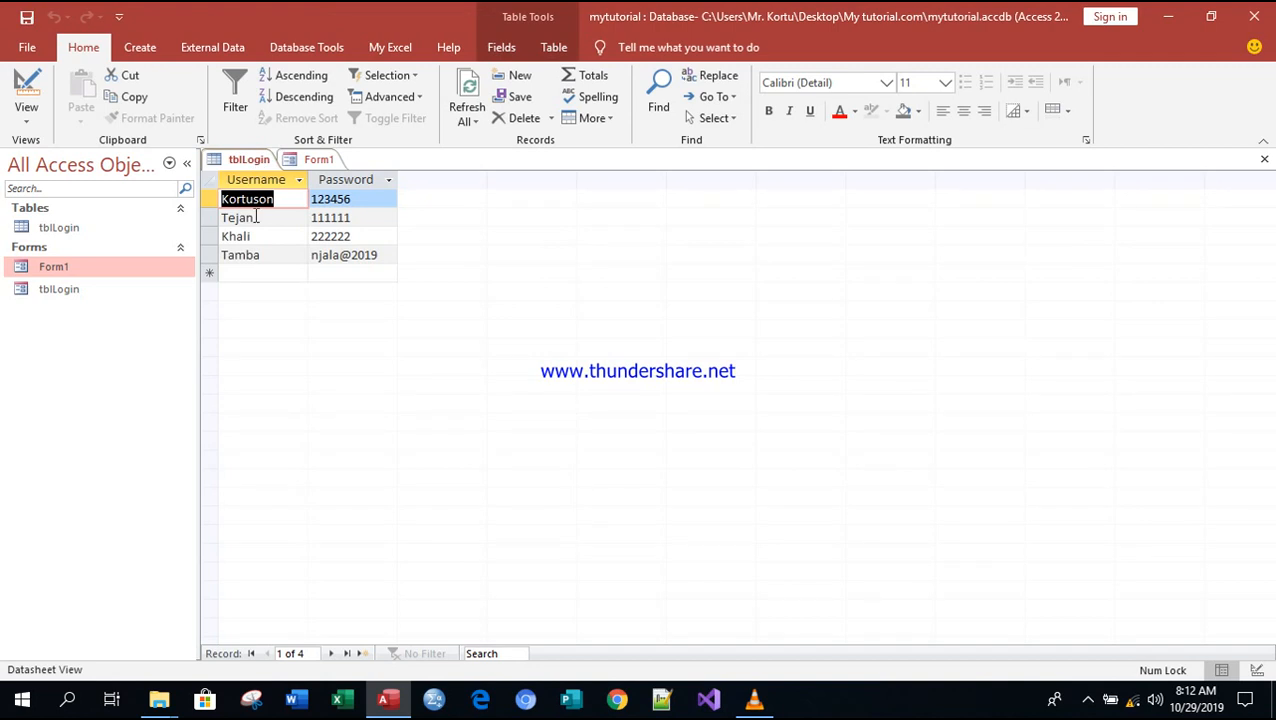
left_click(320, 165)
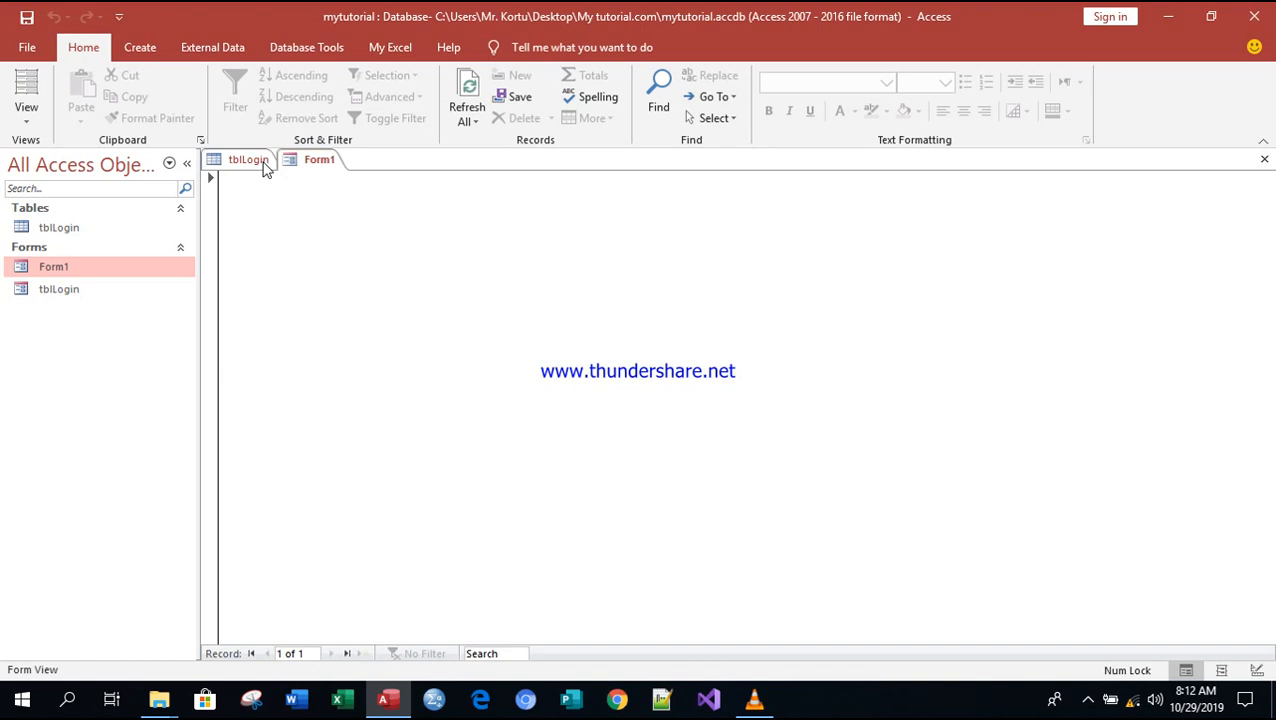
- Reopen the tblLogin form and log in with the second stored username and its password
double_click(80, 288)
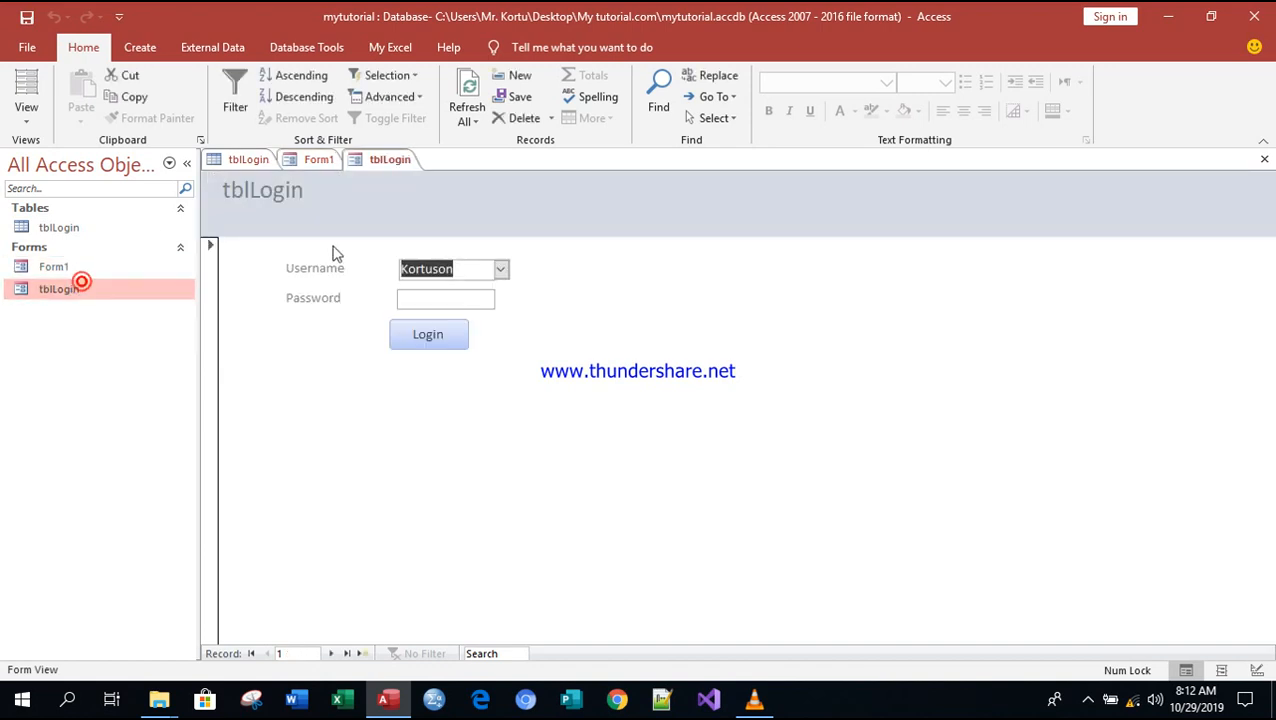
left_click(500, 269)
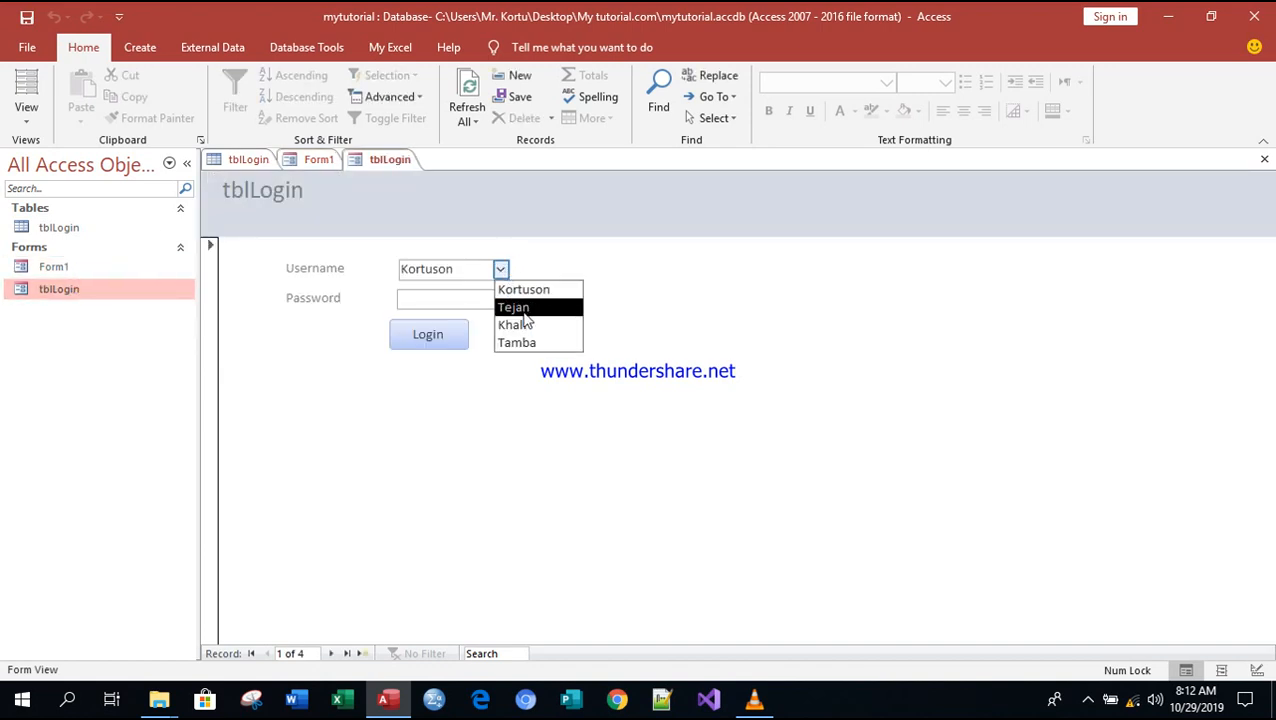
left_click(518, 307)
left_click(459, 304)
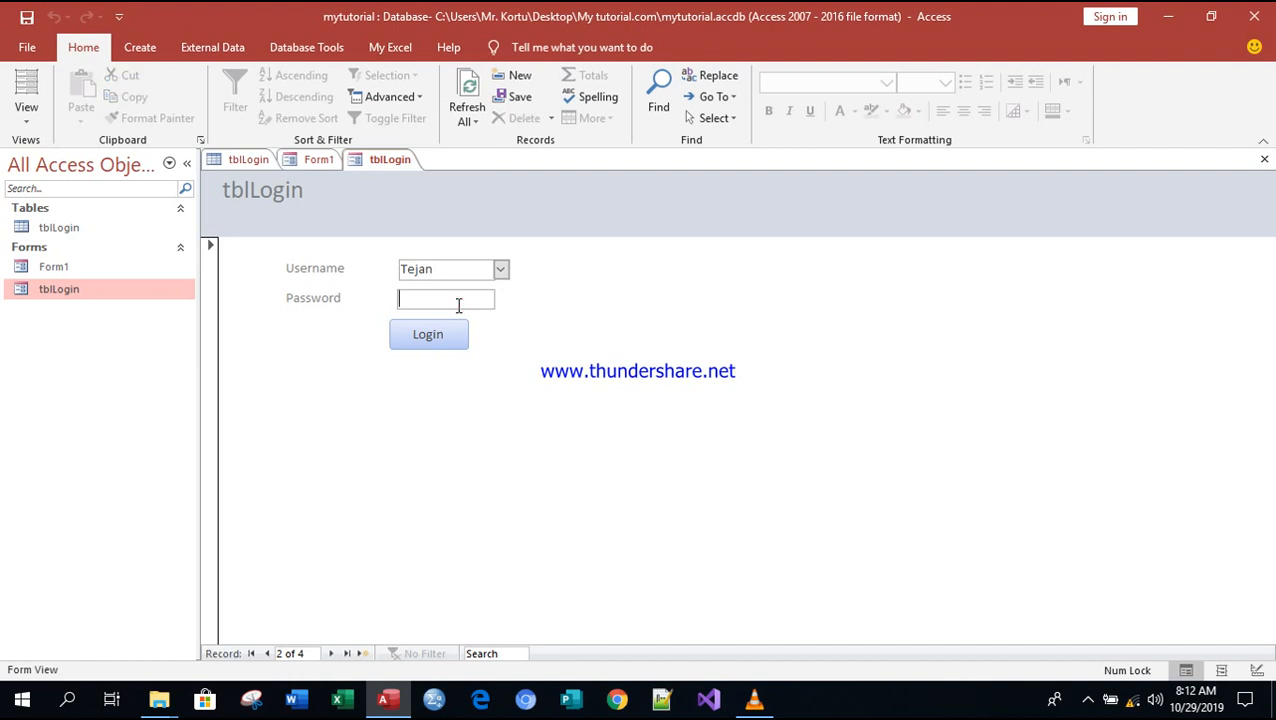
type("111111")
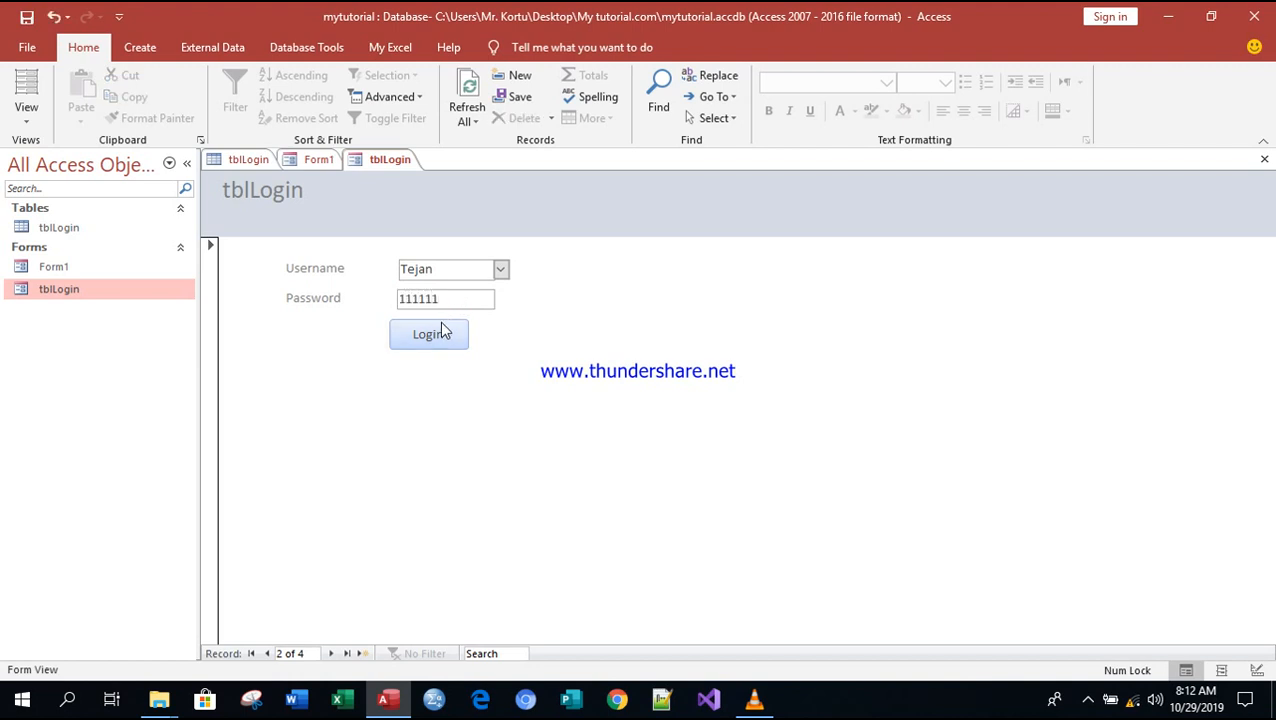
left_click(428, 335)
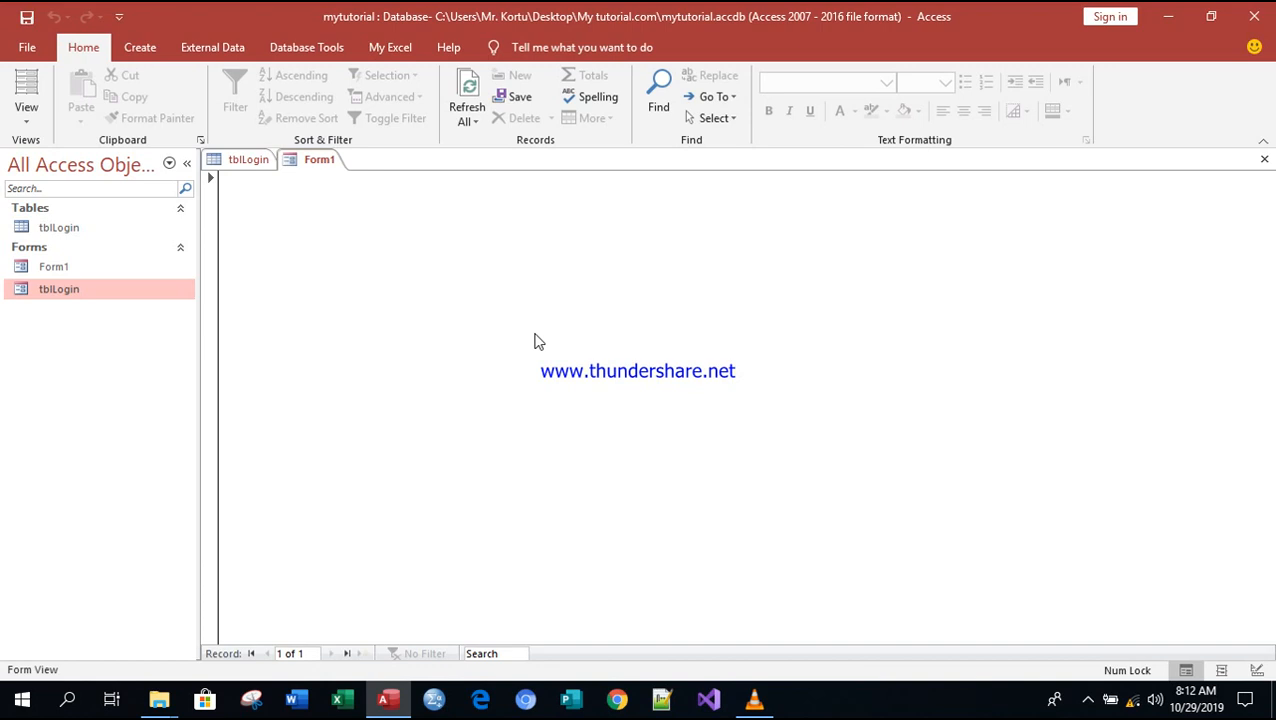
- Open tblLogin in Design View and drag the Form Footer up to just below the Login button
left_click(110, 291)
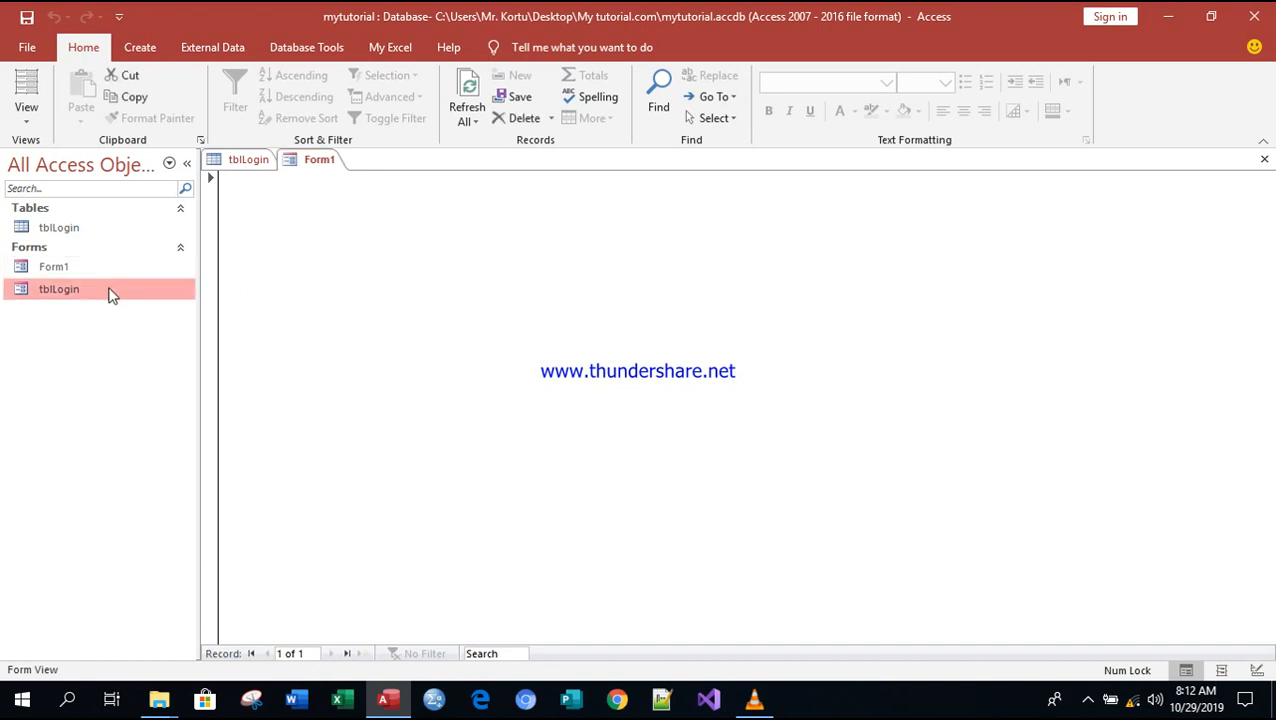
right_click(110, 291)
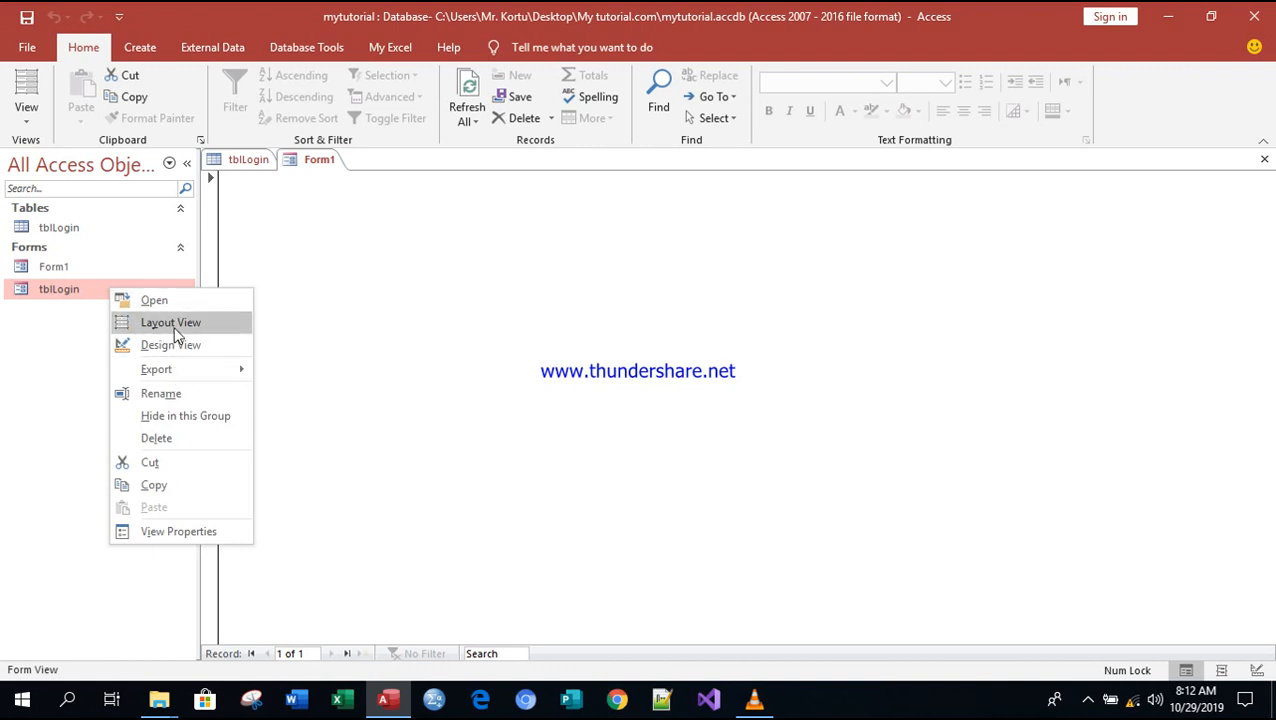
left_click(169, 345)
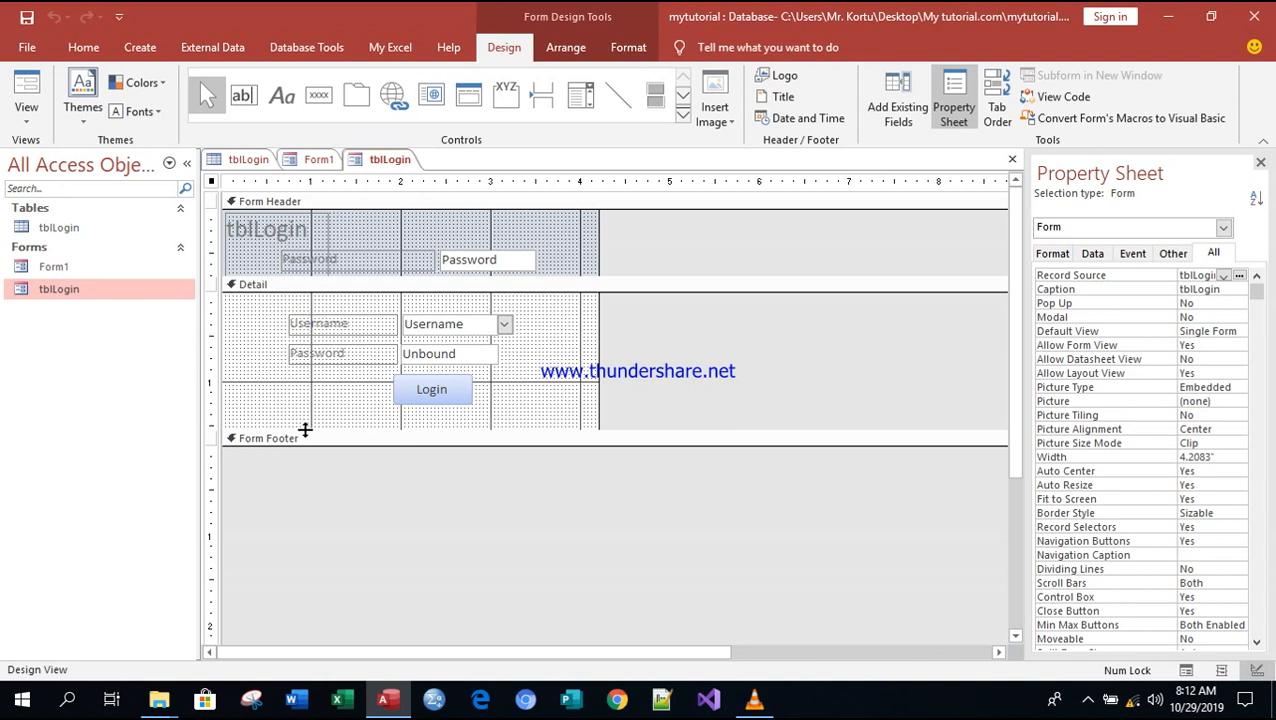
left_click_drag(305, 430, 306, 413)
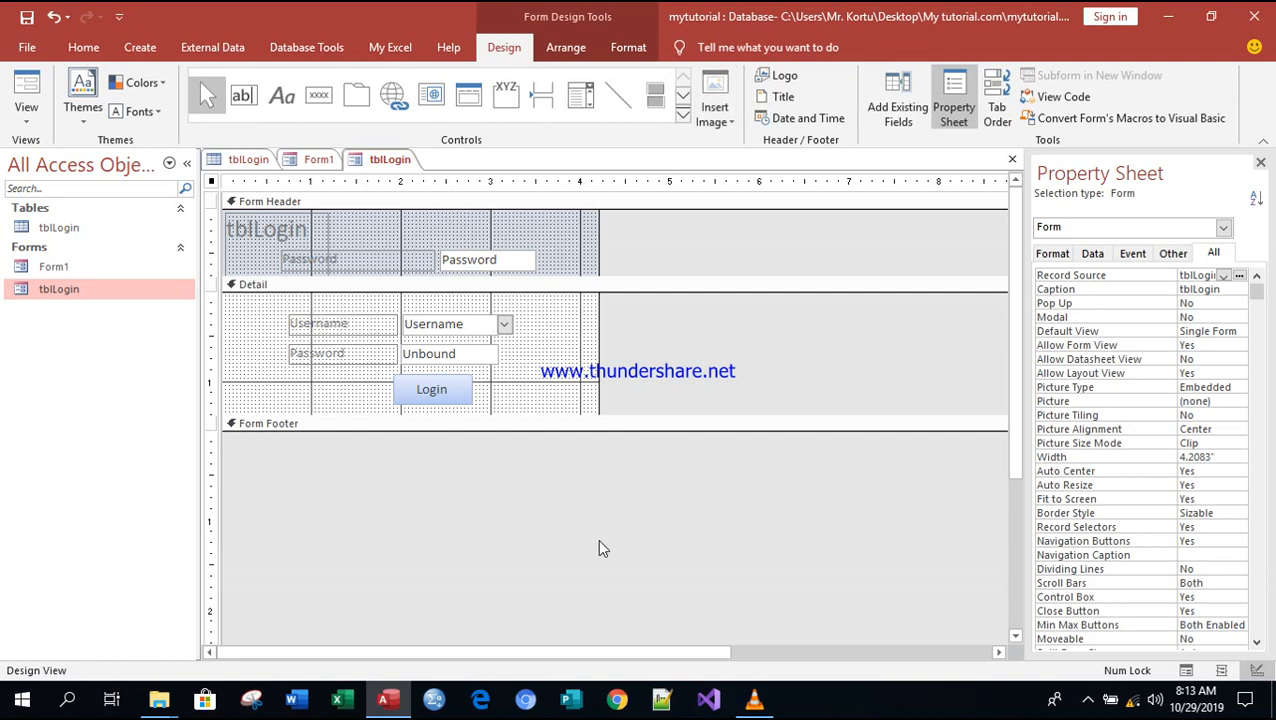
- Exit Access and choose Yes to keep the design changes to the tblLogin form
left_click(1250, 15)
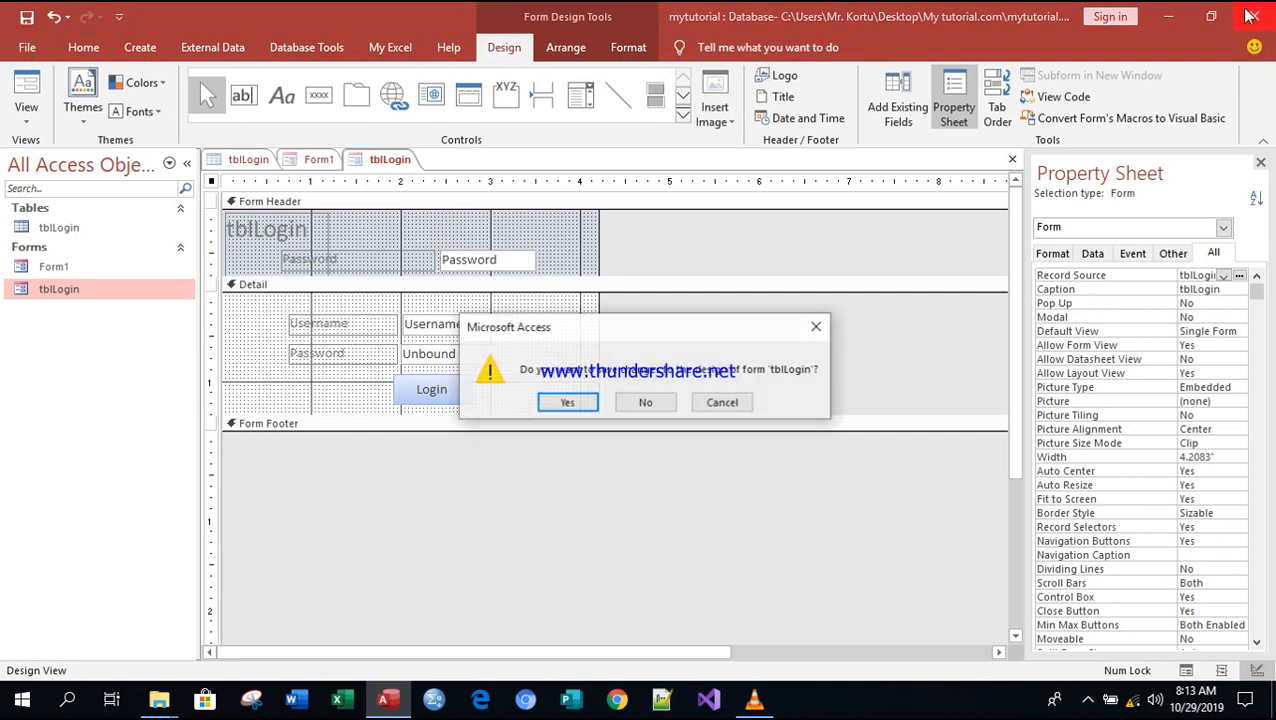
left_click(567, 403)
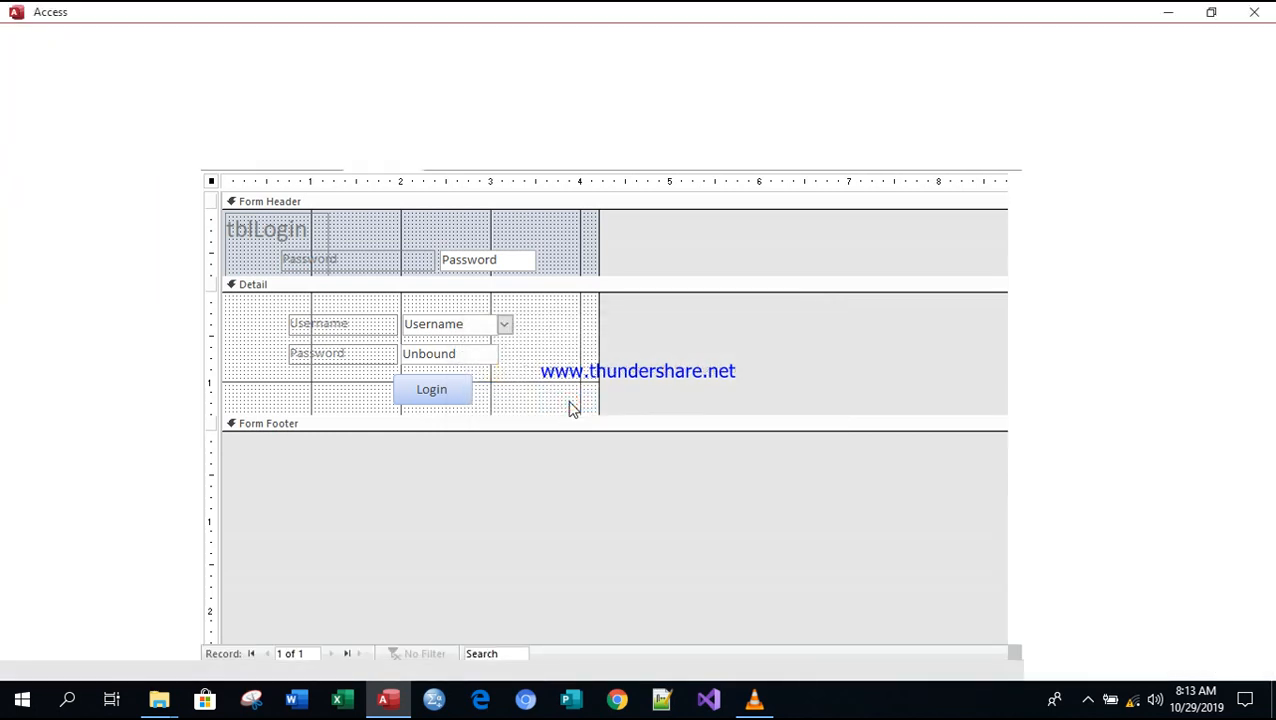